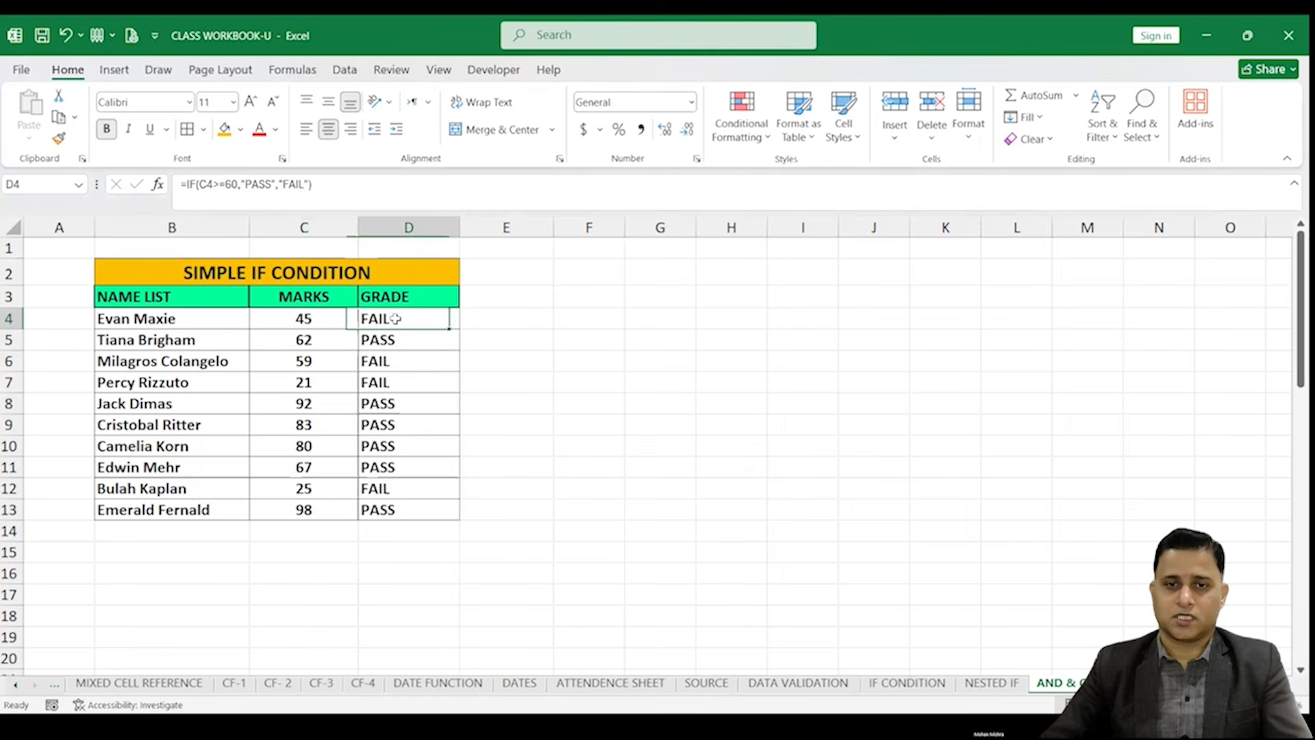
Review the marks and IF formula in row 4 of the simple IF table, and view the AND condition table
{"action": "left_click", "coordinate": [325, 325]}
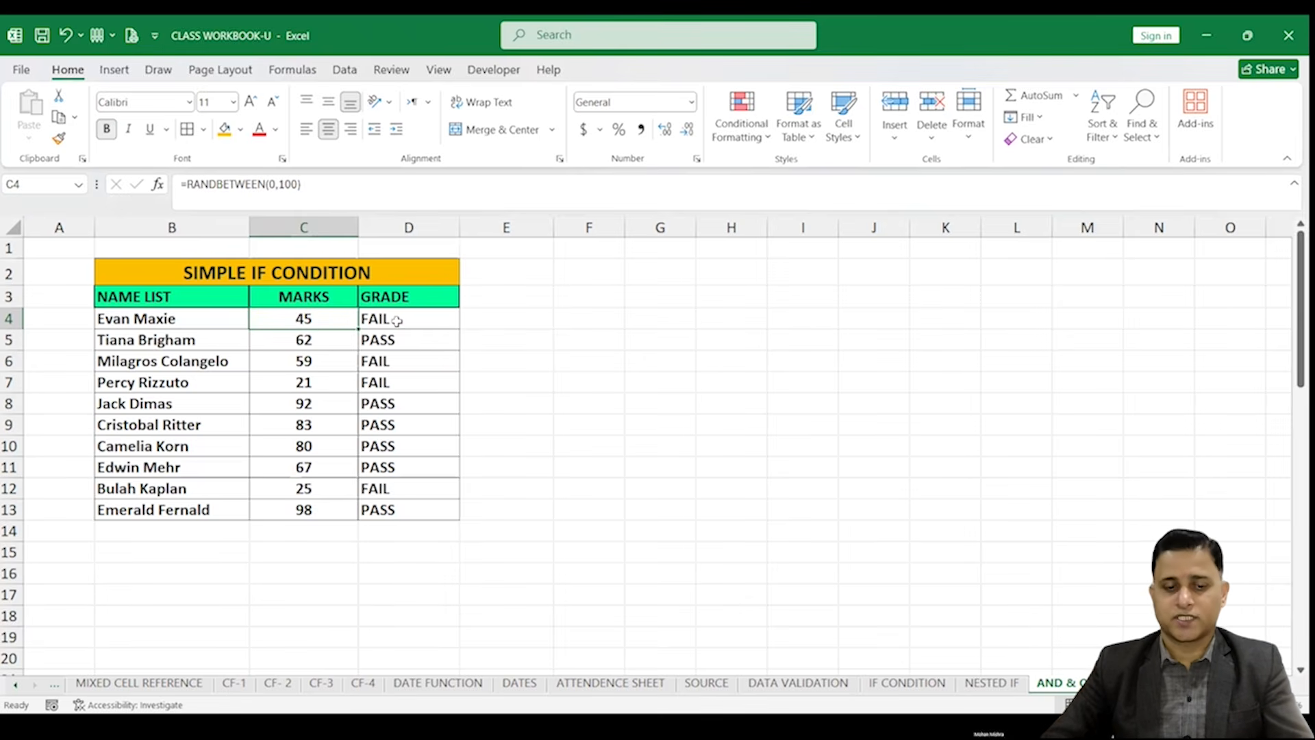
{"action": "left_click", "coordinate": [420, 323]}
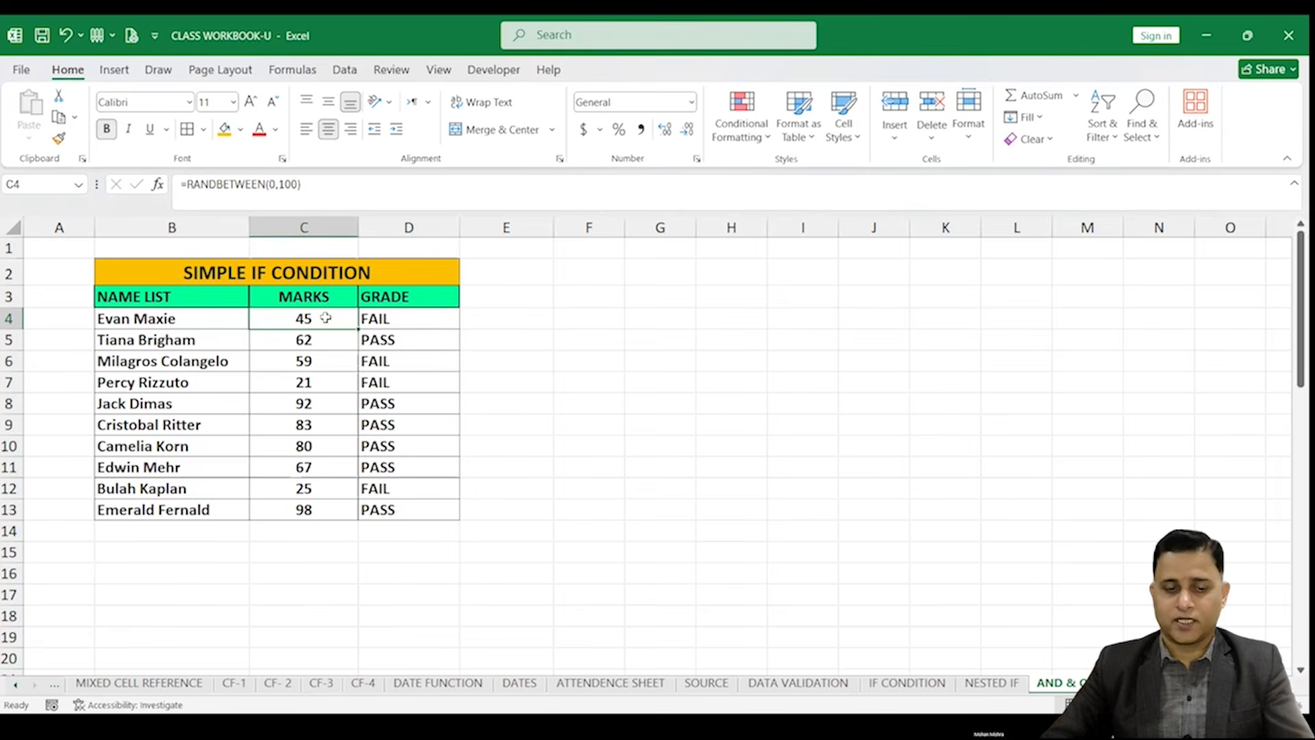
{"action": "left_click", "coordinate": [382, 323]}
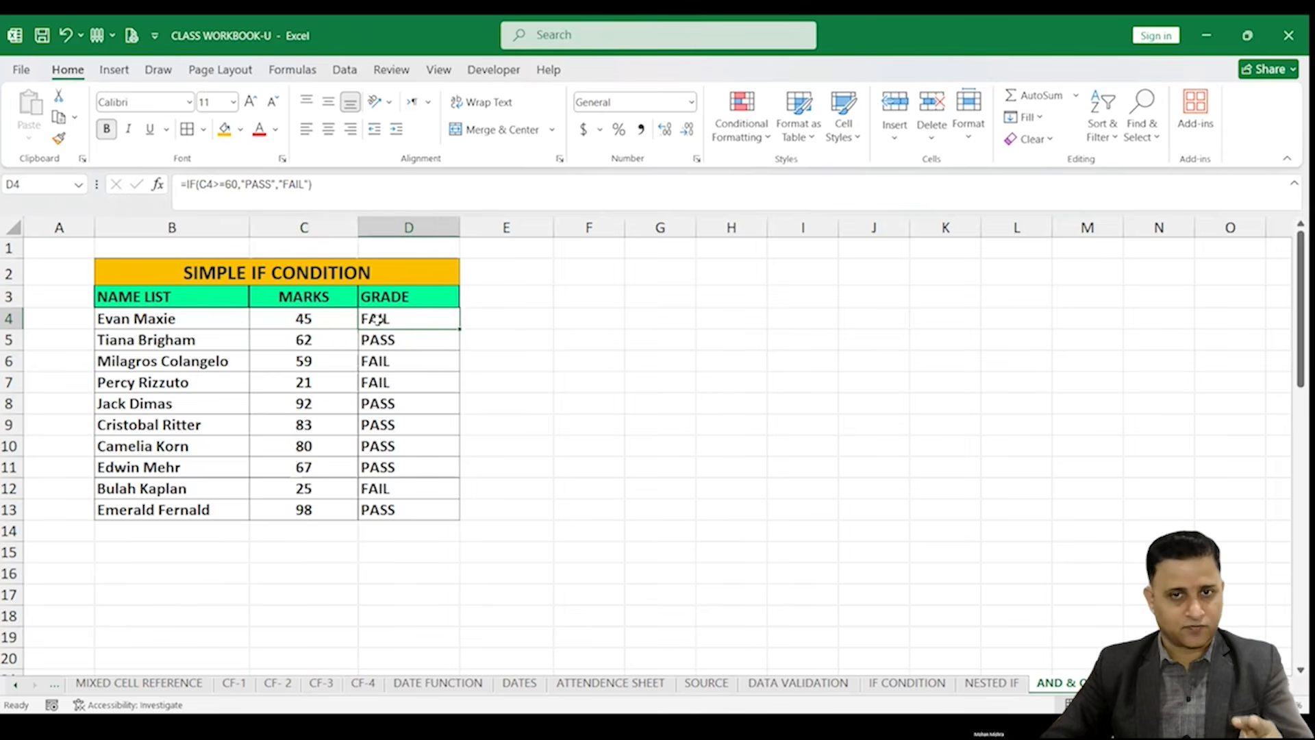
{"action": "left_click", "coordinate": [496, 320]}
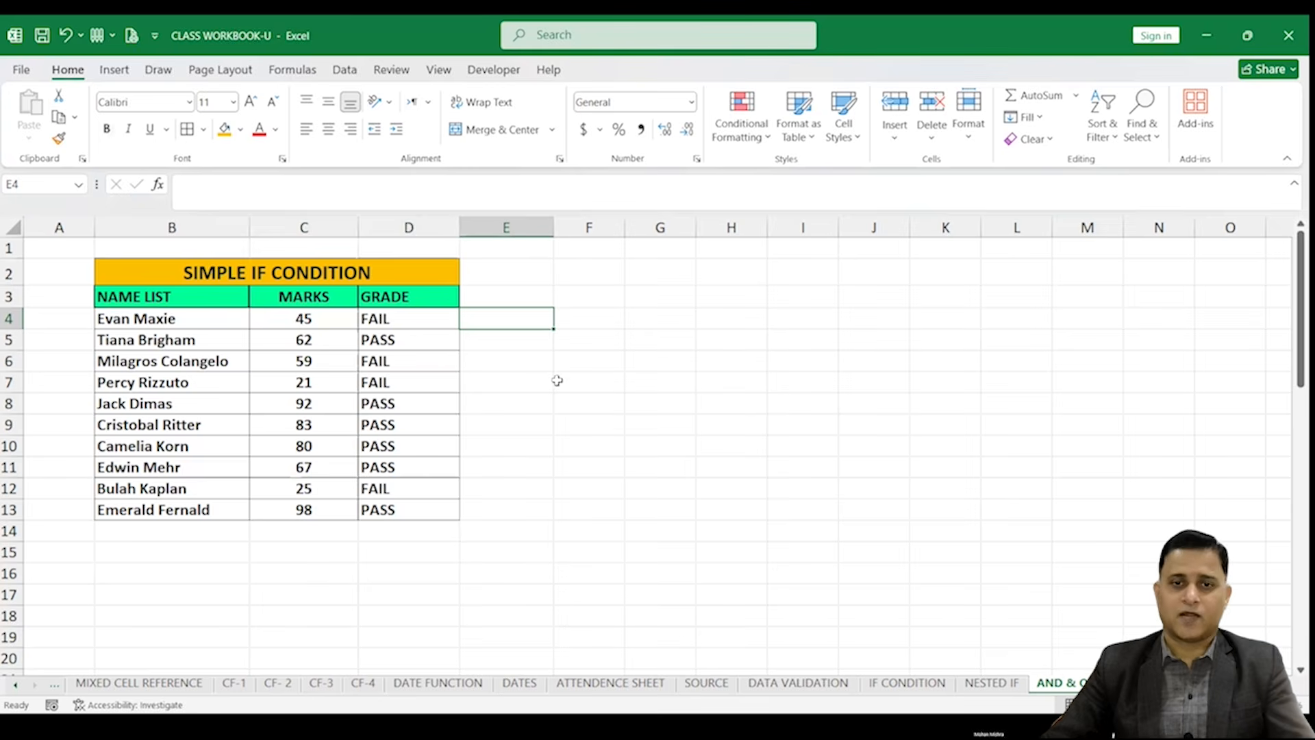
{"action": "scroll", "coordinate": [560, 385], "scroll_direction": "down", "scroll_amount": 7}
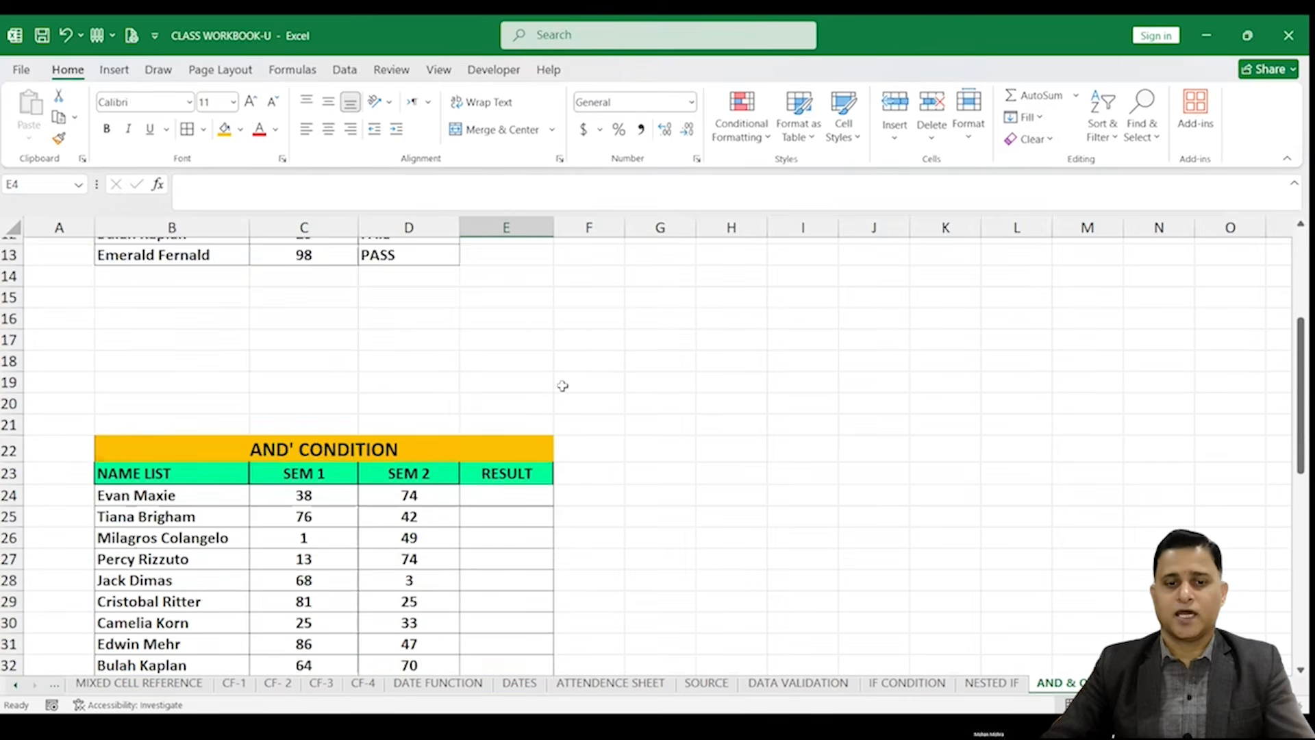
{"action": "scroll", "coordinate": [565, 387], "scroll_direction": "up", "scroll_amount": 1}
{"action": "scroll", "coordinate": [565, 388], "scroll_direction": "up", "scroll_amount": 1}
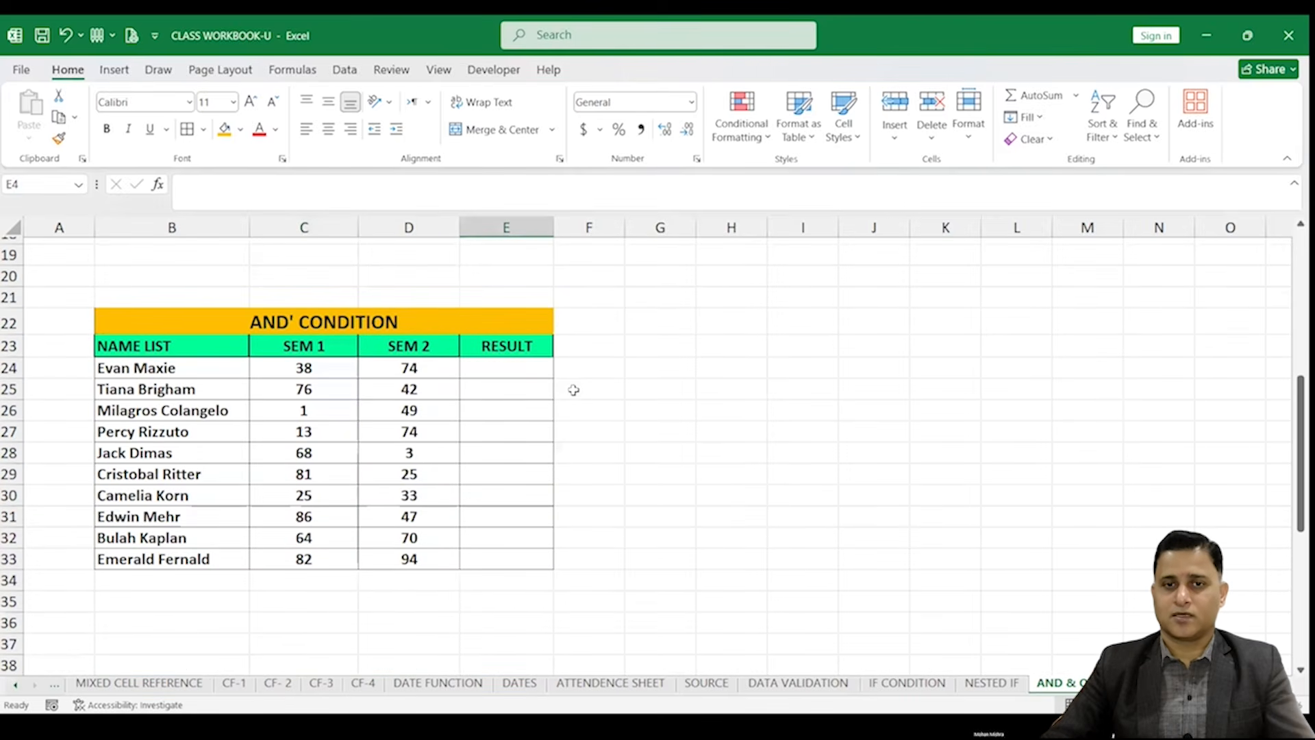
{"action": "left_click", "coordinate": [432, 317]}
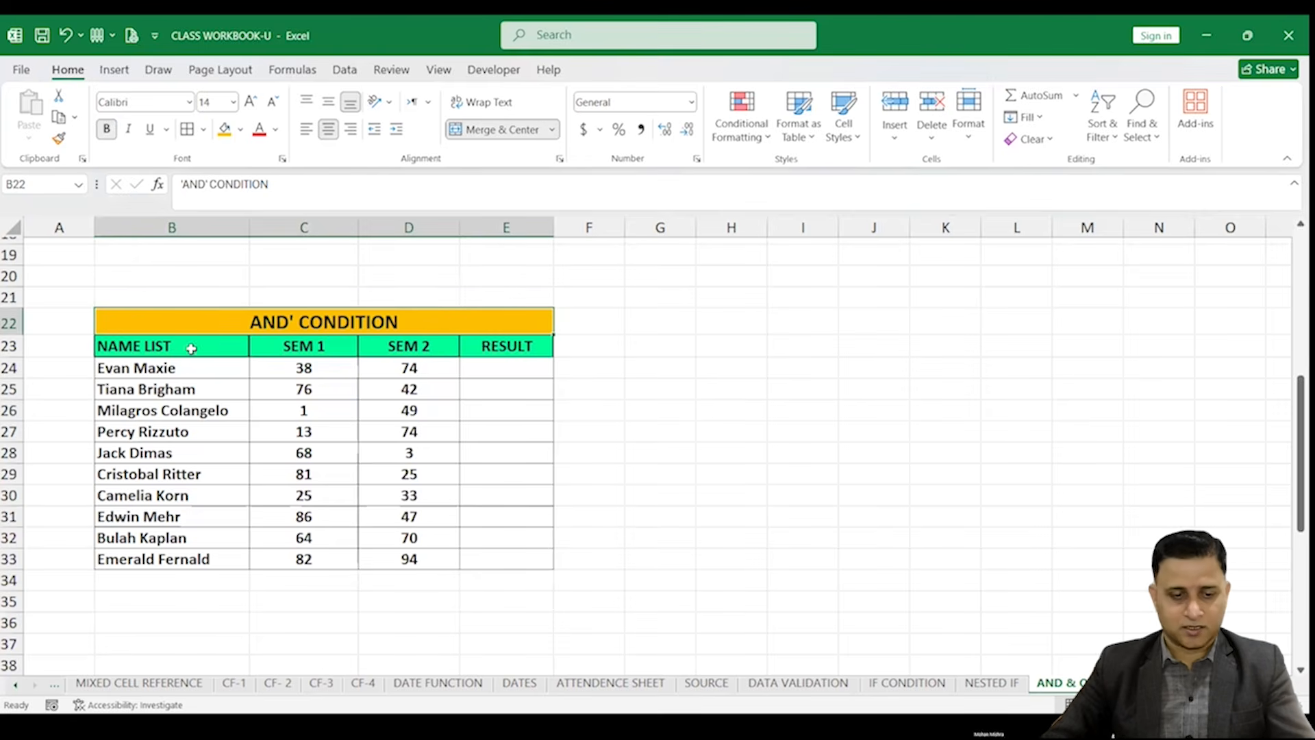
Copy the SEM 1, SEM 2 and RESULT headers from C23:E23 to H23:J23
{"action": "left_click_drag", "start_coordinate": [318, 348], "coordinate": [483, 348]}
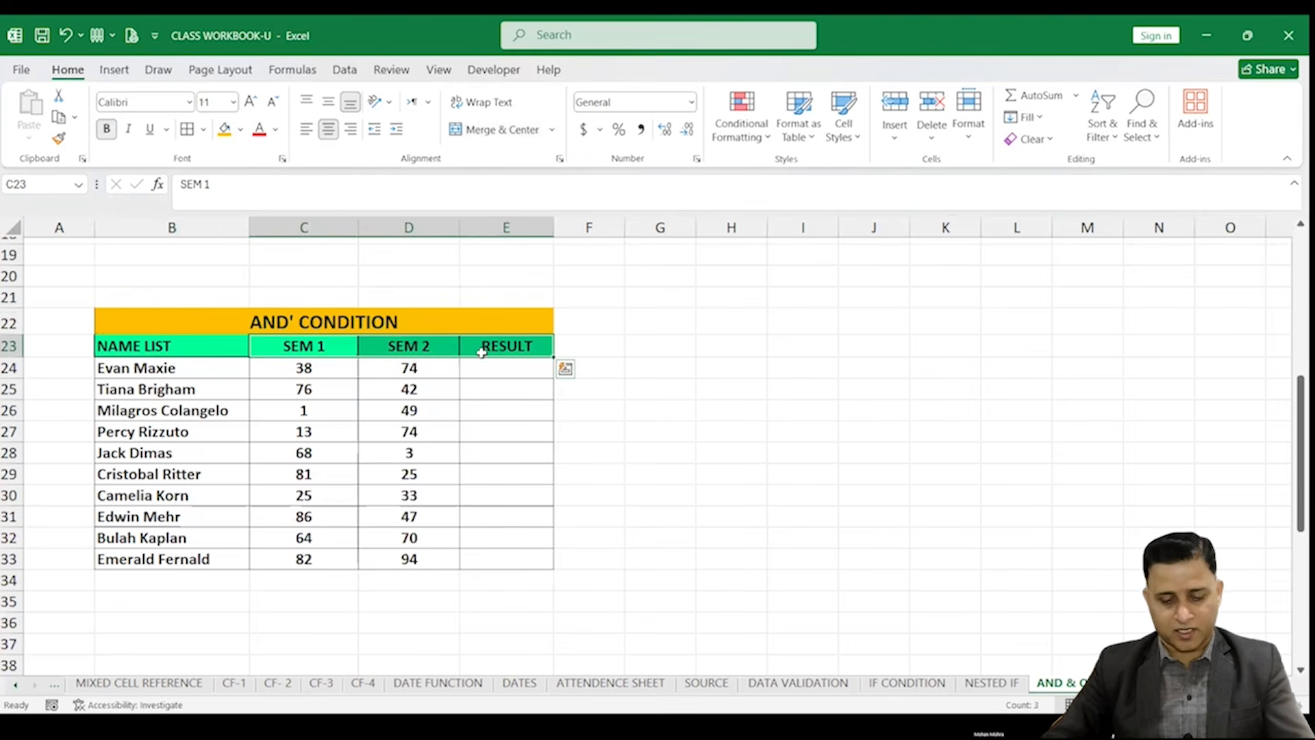
{"action": "key", "text": "ctrl+c"}
{"action": "left_click", "coordinate": [726, 347]}
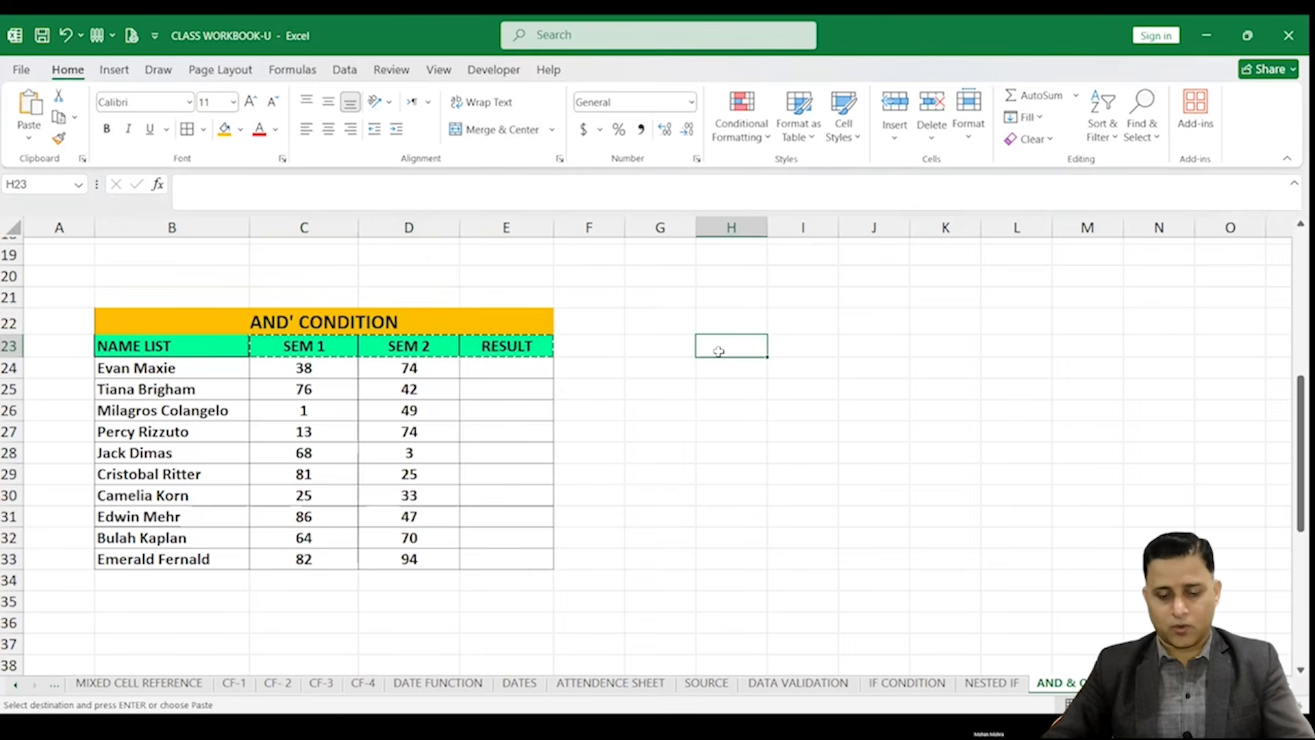
{"action": "key", "text": "ctrl+v"}
Enter 60 under both SEM 1 and SEM 2 in H24:I24, and center the contents of H23:J24
{"action": "left_click", "coordinate": [734, 371]}
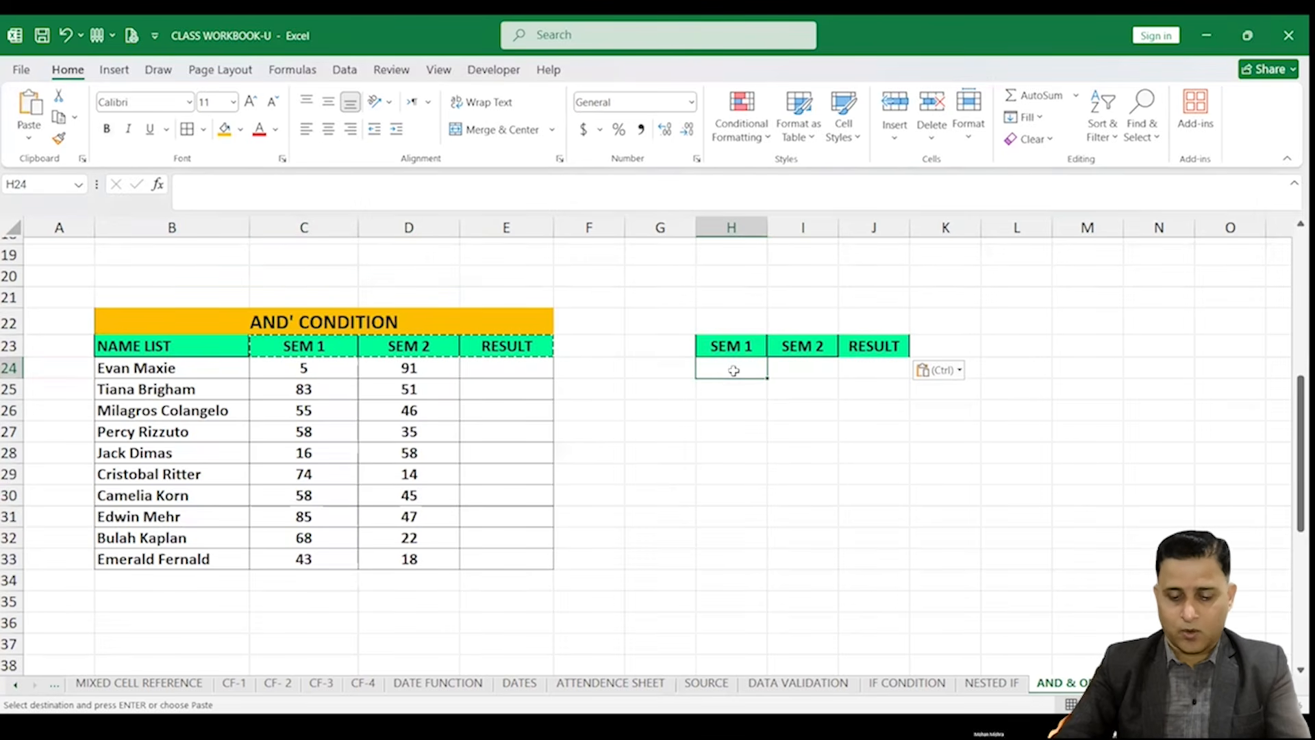
{"action": "type", "text": "60"}
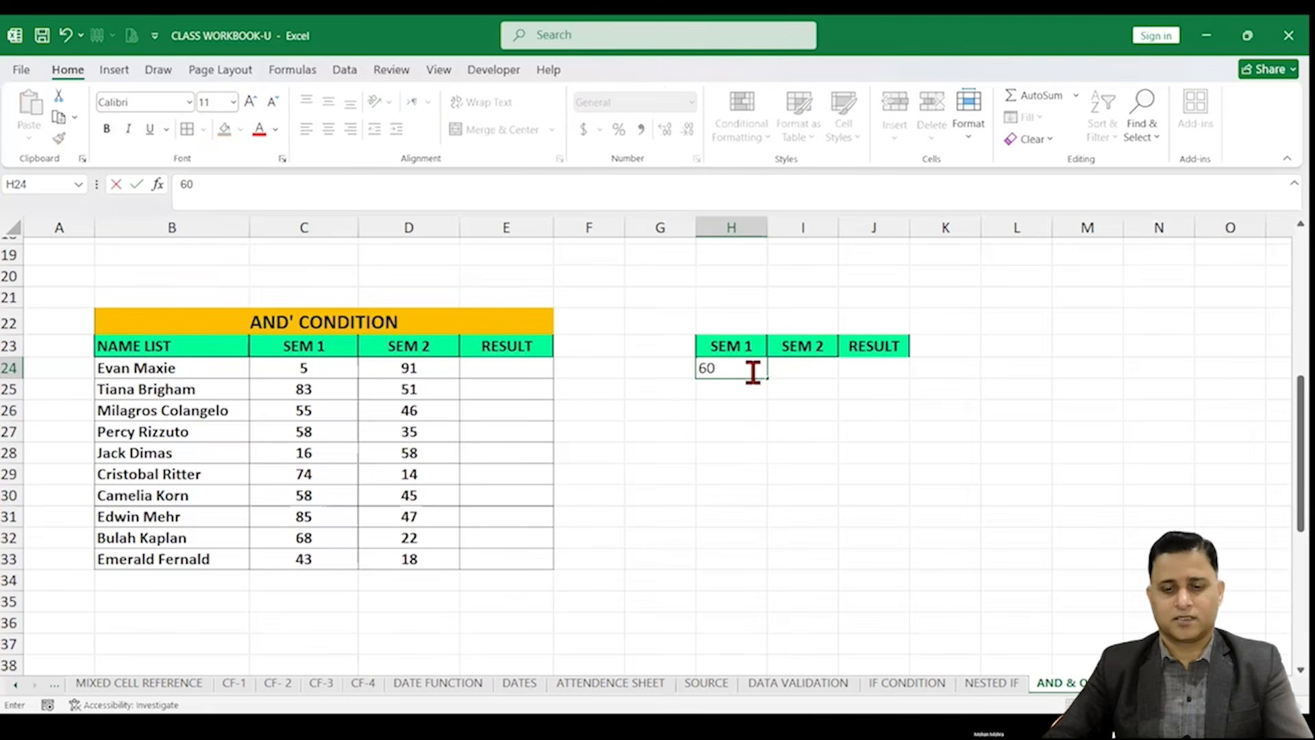
{"action": "left_click", "coordinate": [793, 369]}
{"action": "type", "text": "60"}
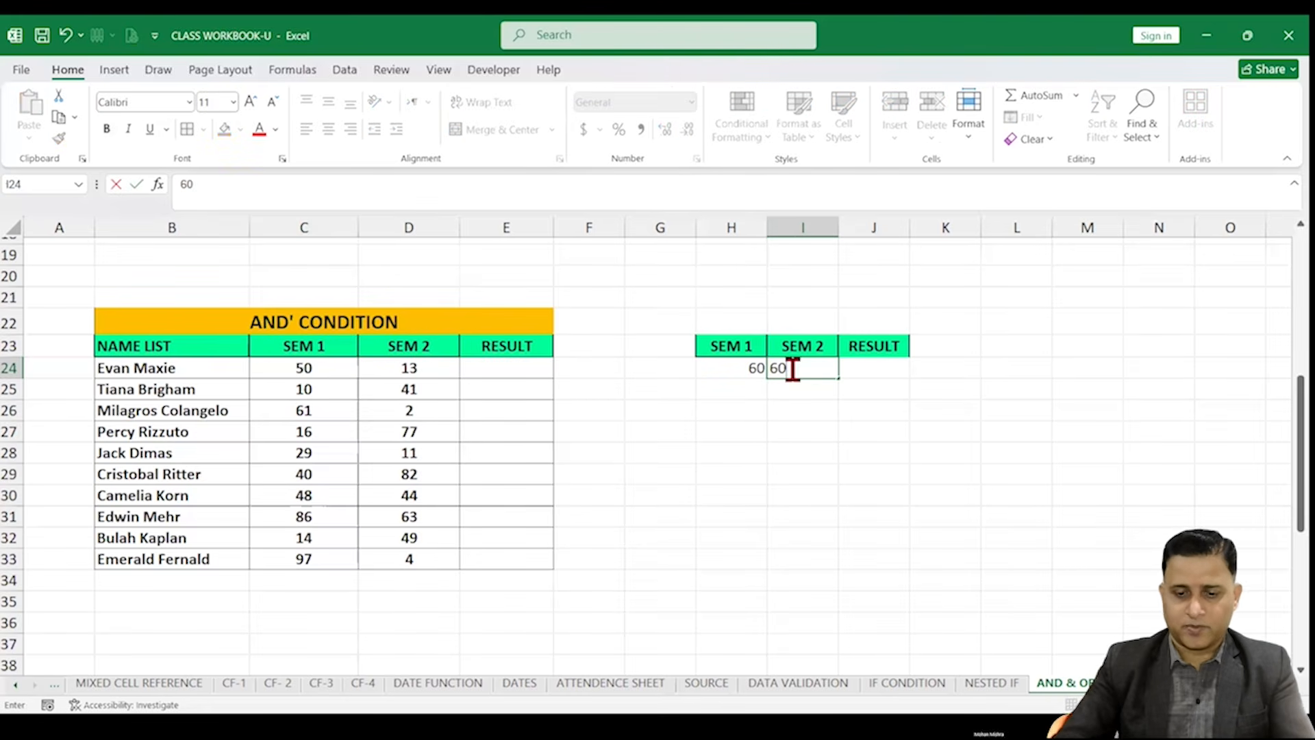
{"action": "left_click", "coordinate": [808, 429]}
{"action": "left_click_drag", "start_coordinate": [740, 348], "coordinate": [860, 366]}
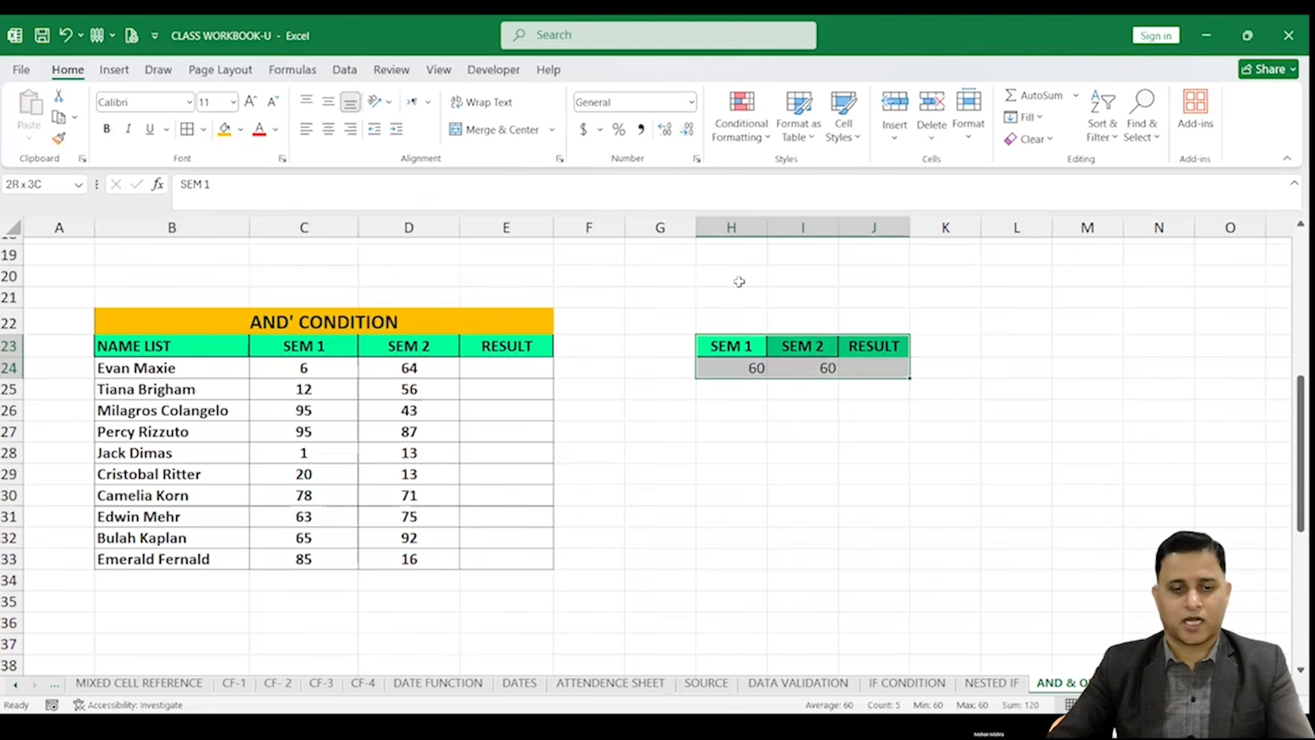
{"action": "left_click", "coordinate": [330, 126]}
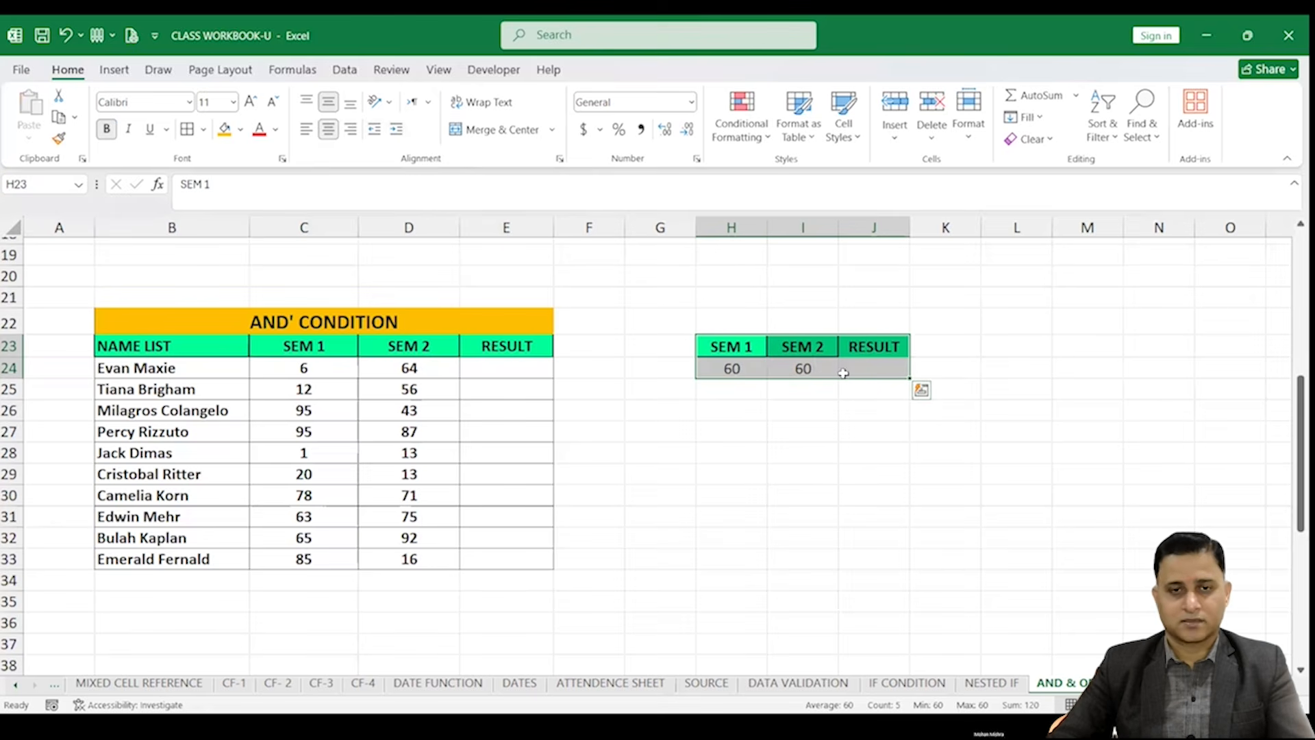
Enter PASS in J24 and FAIL in K24 as the possible results
{"action": "left_click", "coordinate": [866, 368]}
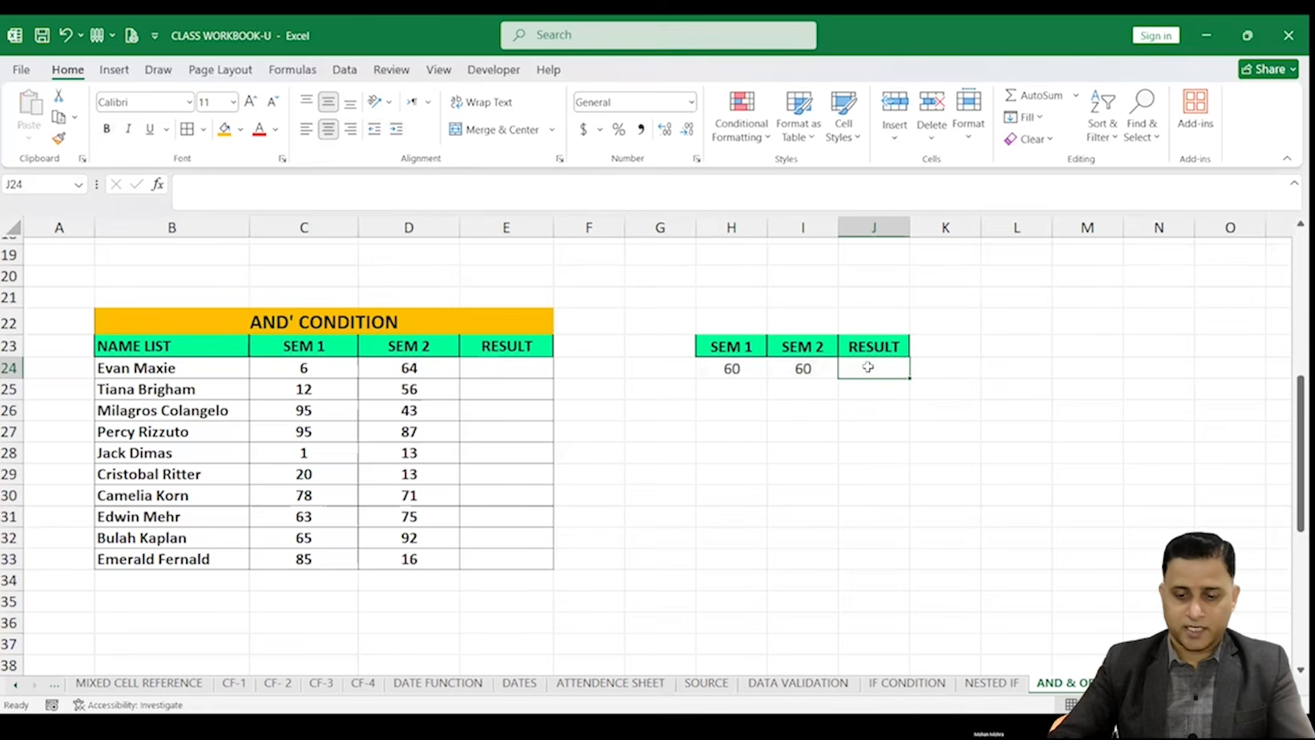
{"action": "type", "text": "PASS"}
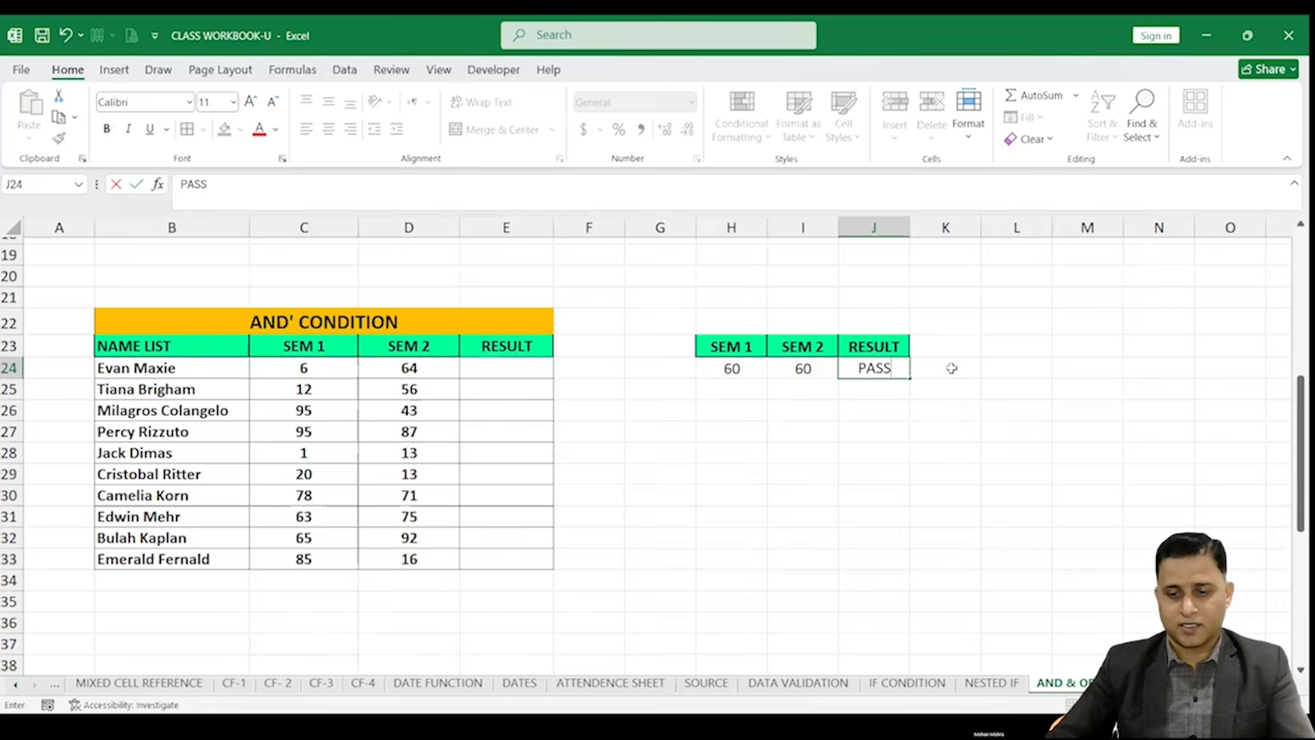
{"action": "left_click", "coordinate": [951, 368]}
{"action": "type", "text": "FAIL"}
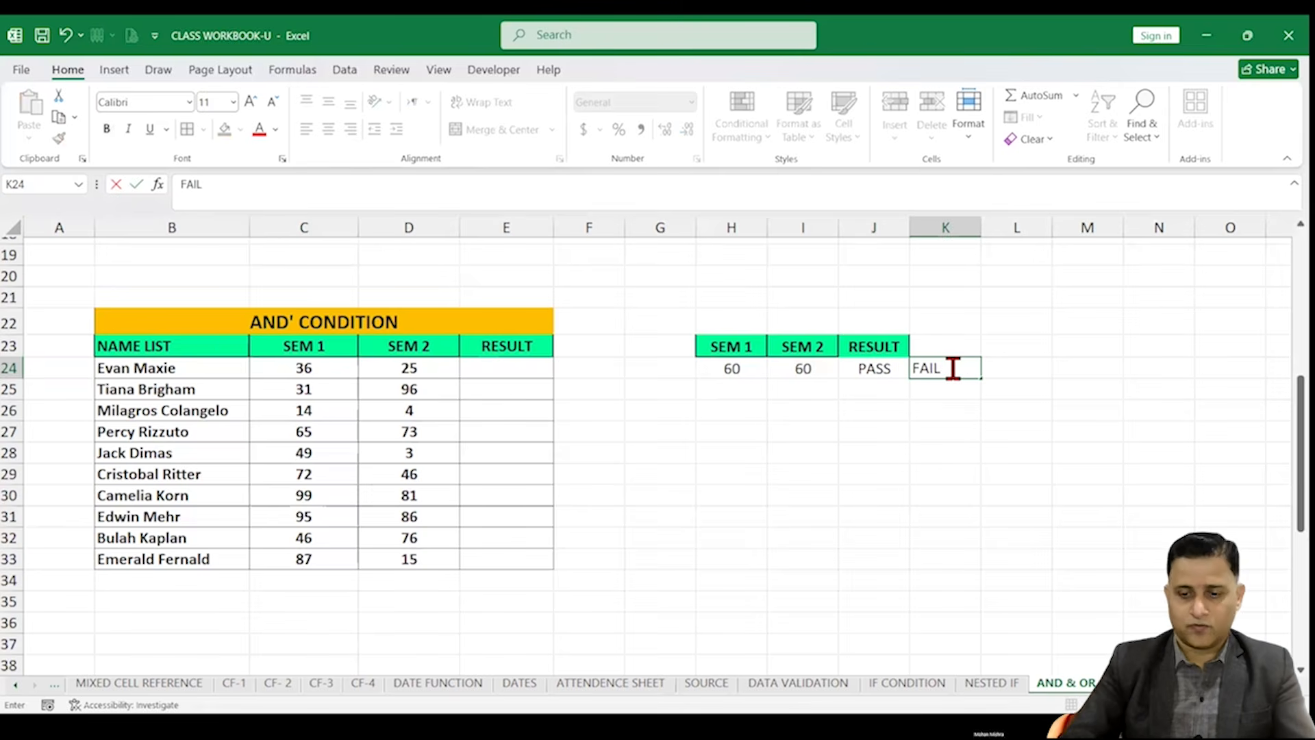
{"action": "left_click", "coordinate": [918, 391]}
Extend the RESULT header from J23 into K23 and apply borders to the criteria block H23:K24
{"action": "left_click", "coordinate": [883, 346]}
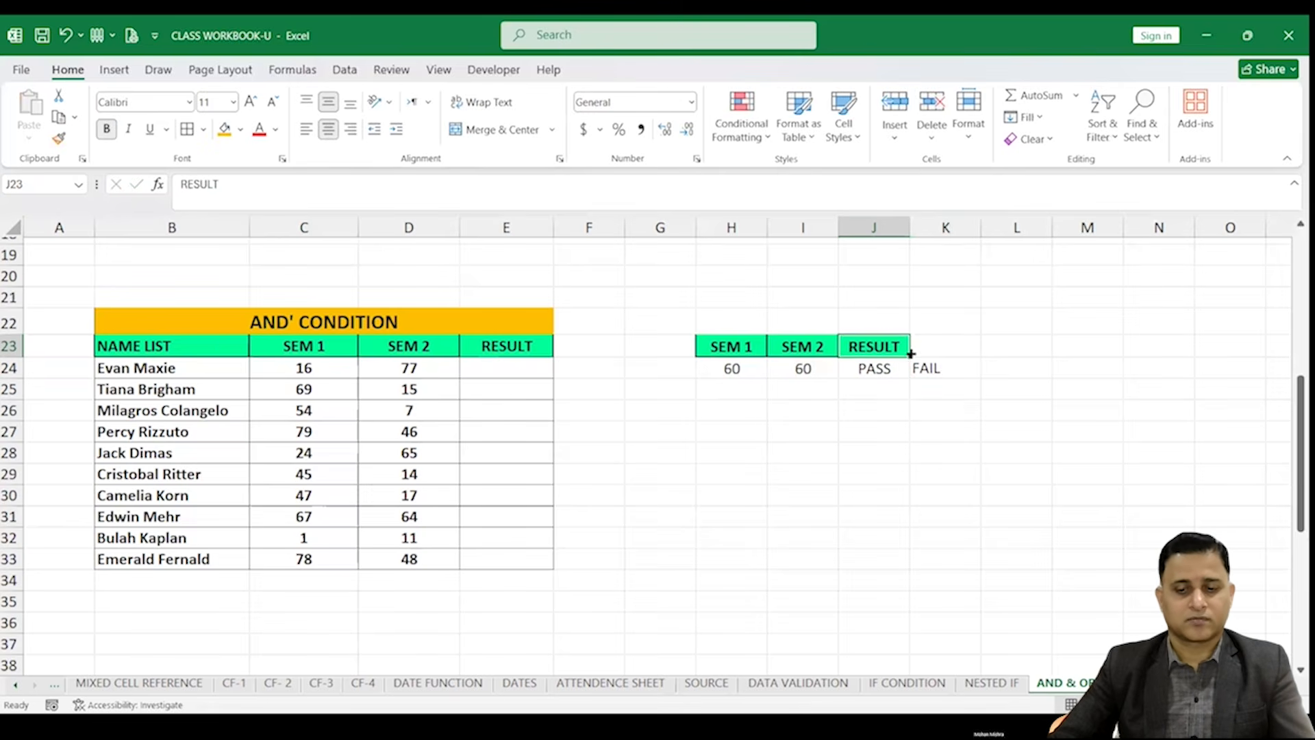
{"action": "left_click_drag", "start_coordinate": [910, 357], "coordinate": [955, 356]}
{"action": "left_click", "coordinate": [880, 368]}
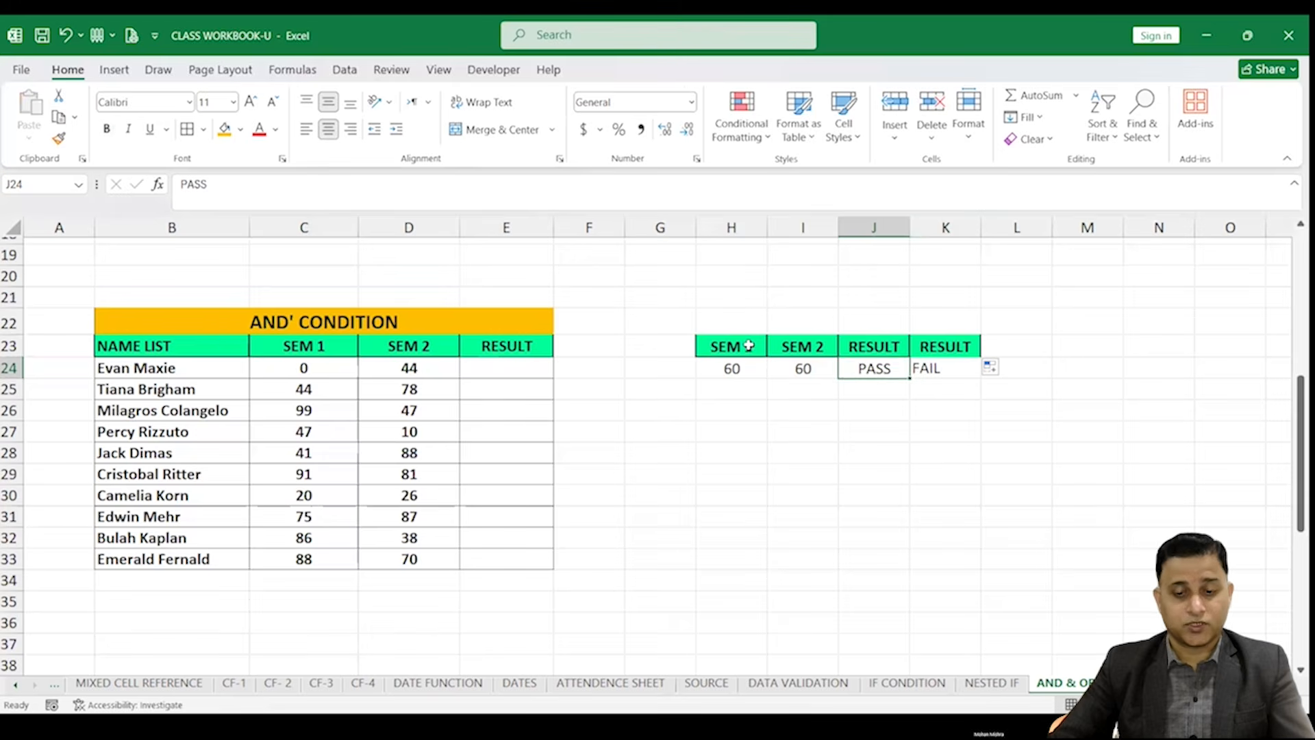
{"action": "left_click_drag", "start_coordinate": [747, 346], "coordinate": [945, 369]}
{"action": "left_click", "coordinate": [191, 129]}
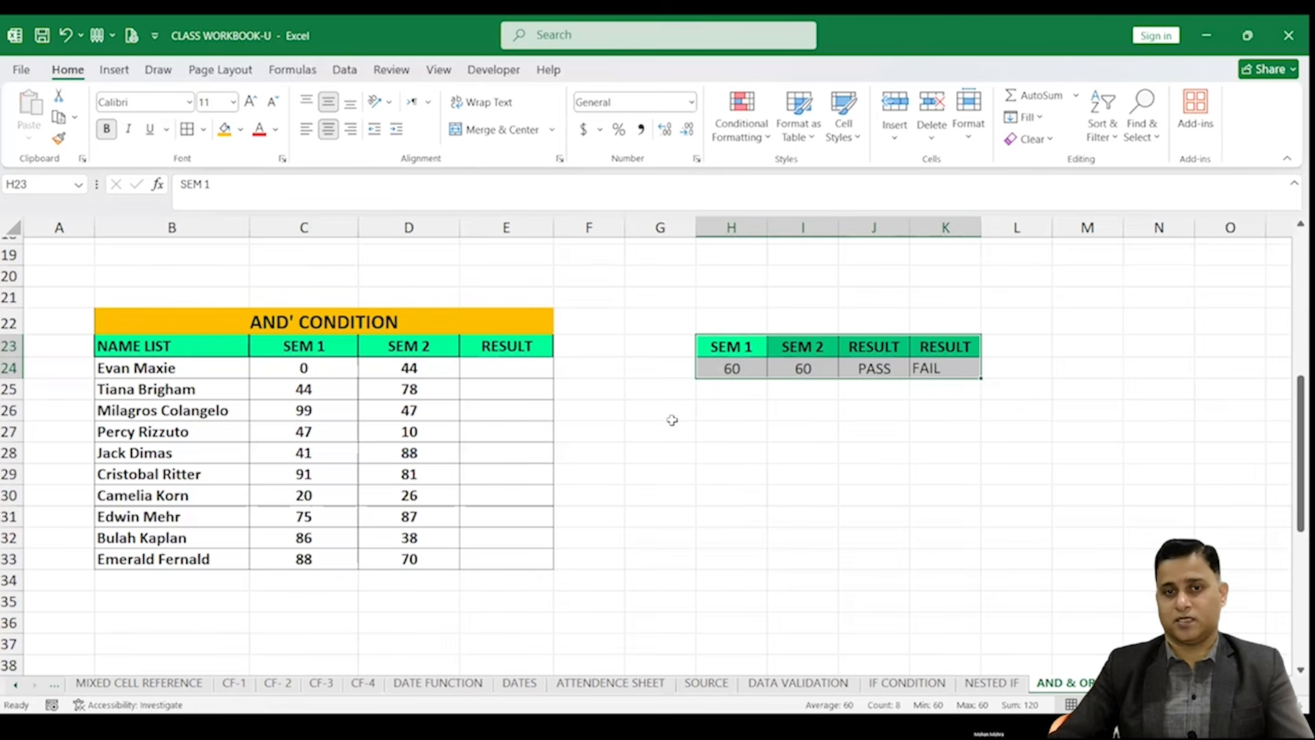
{"action": "left_click", "coordinate": [651, 392]}
Begin an IF formula in E24, the first RESULT cell of the AND condition table
{"action": "left_click", "coordinate": [525, 374]}
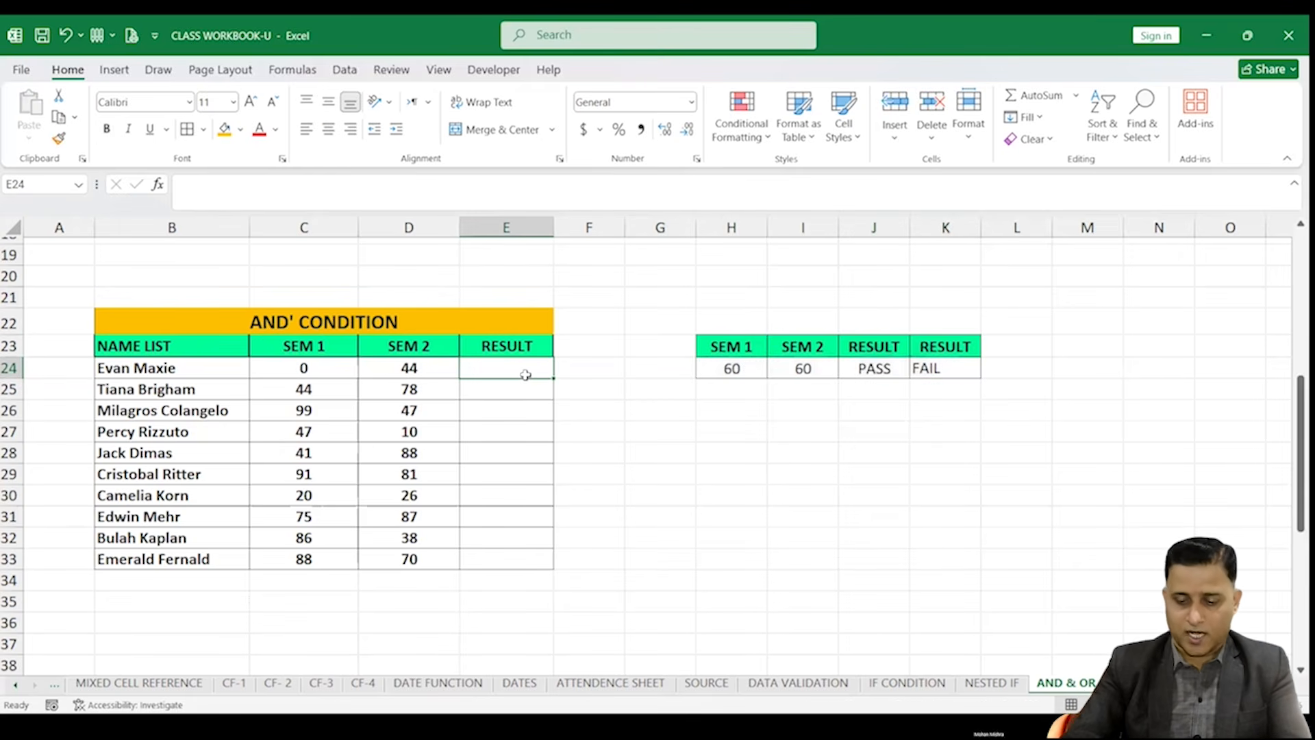
{"action": "type", "text": "="}
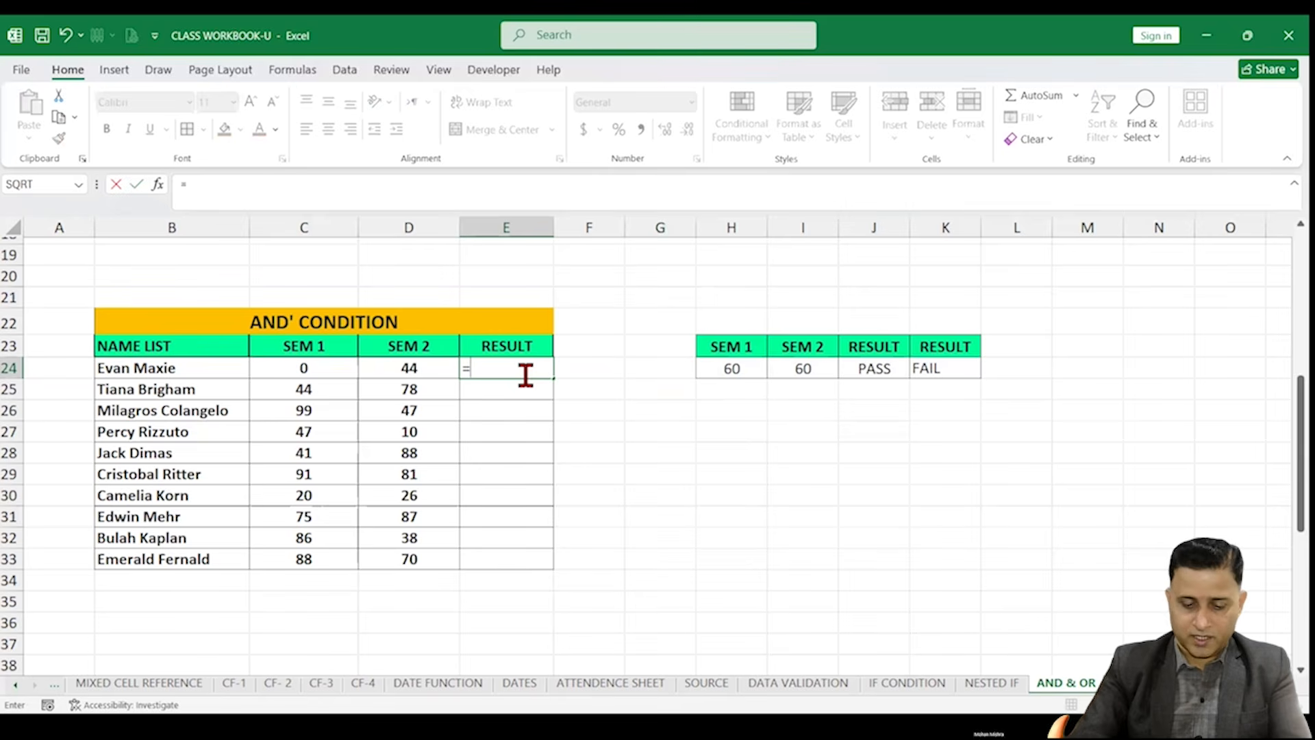
{"action": "type", "text": "IF"}
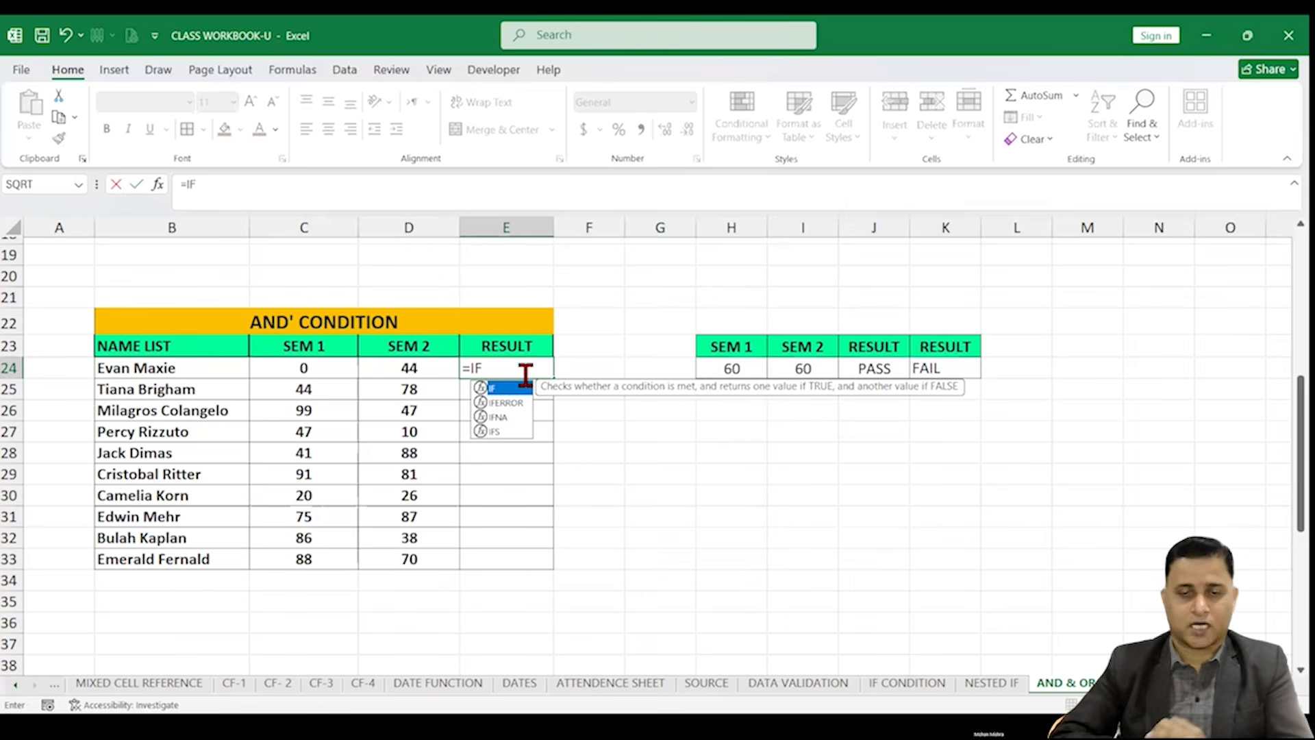
{"action": "type", "text": "("}
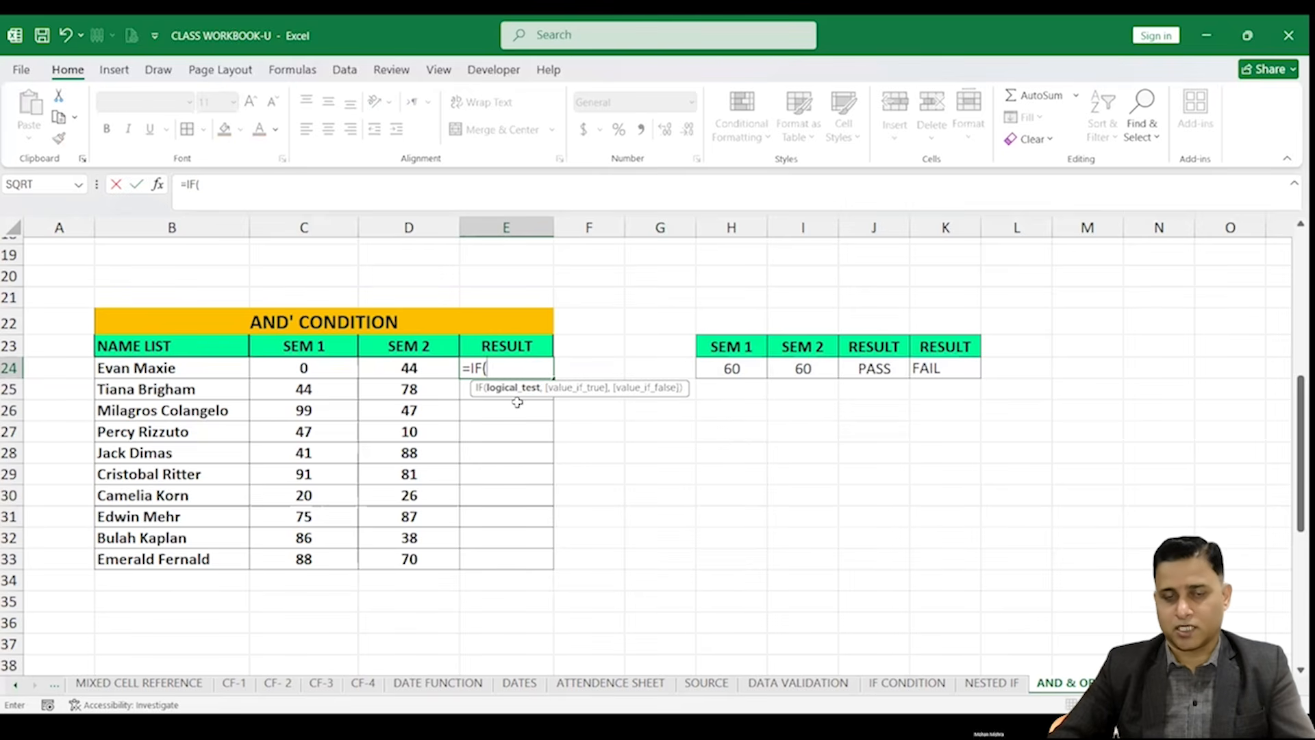
{"action": "left_click", "coordinate": [320, 368]}
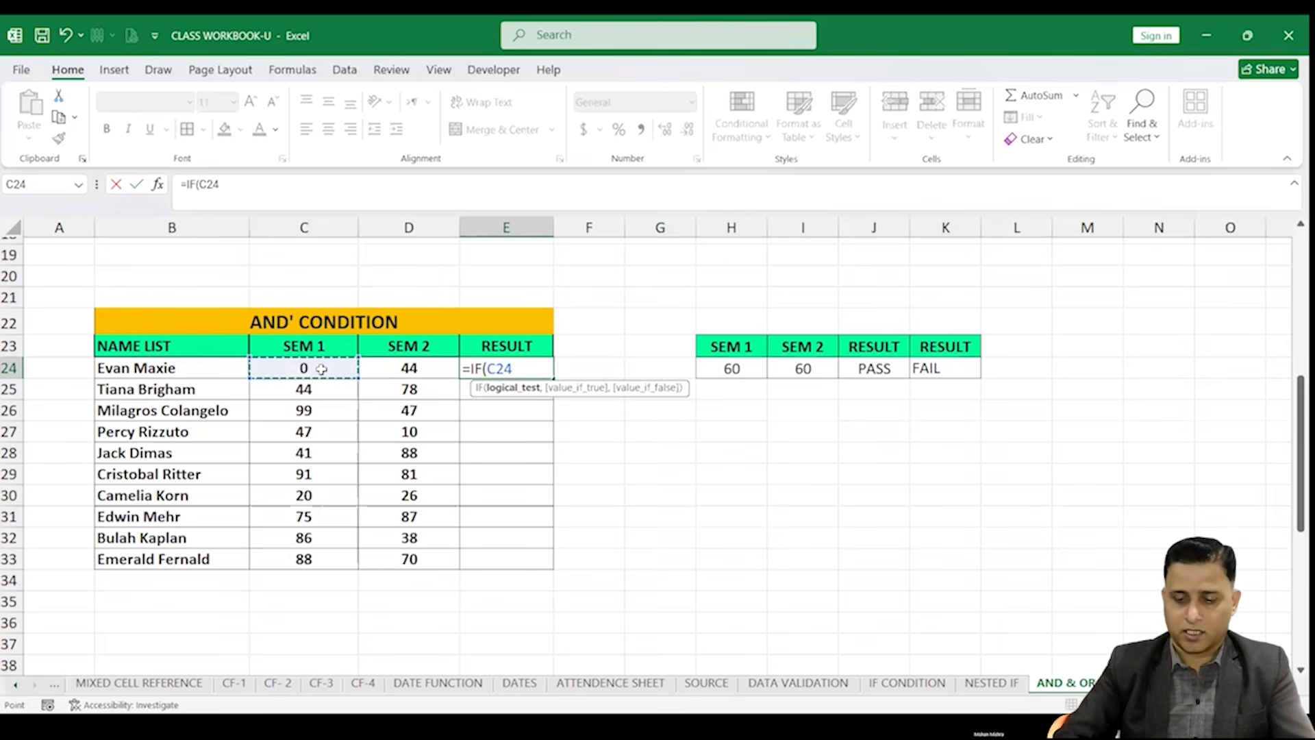
{"action": "type", "text": "?"}
{"action": "key", "text": "BackSpace"}
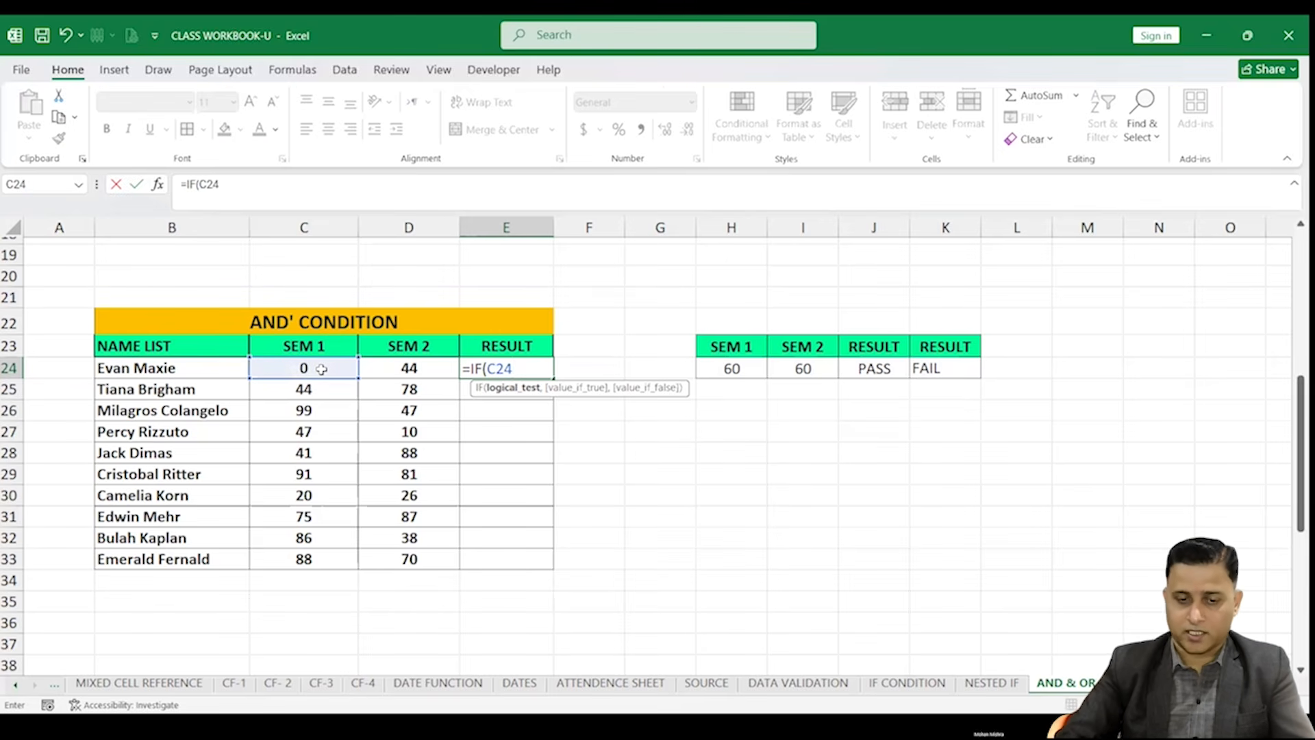
{"action": "type", "text": ">="}
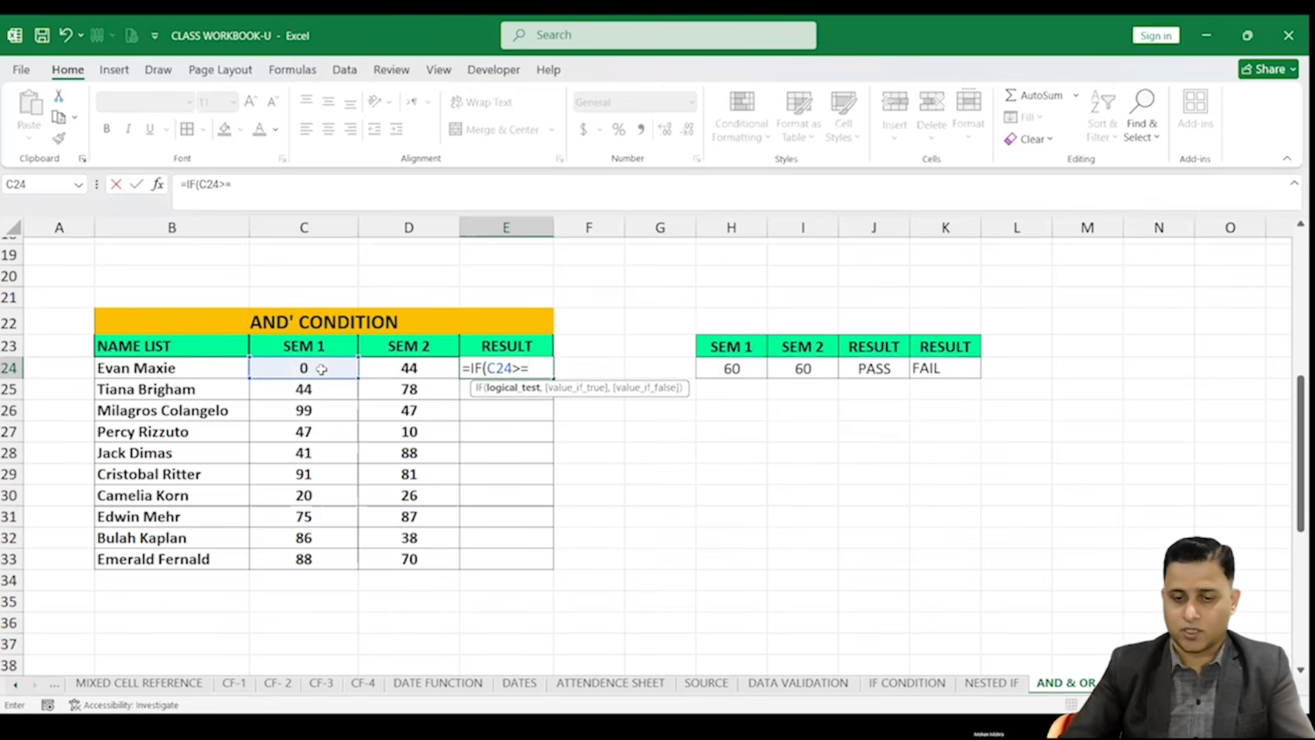
{"action": "left_click", "coordinate": [750, 368]}
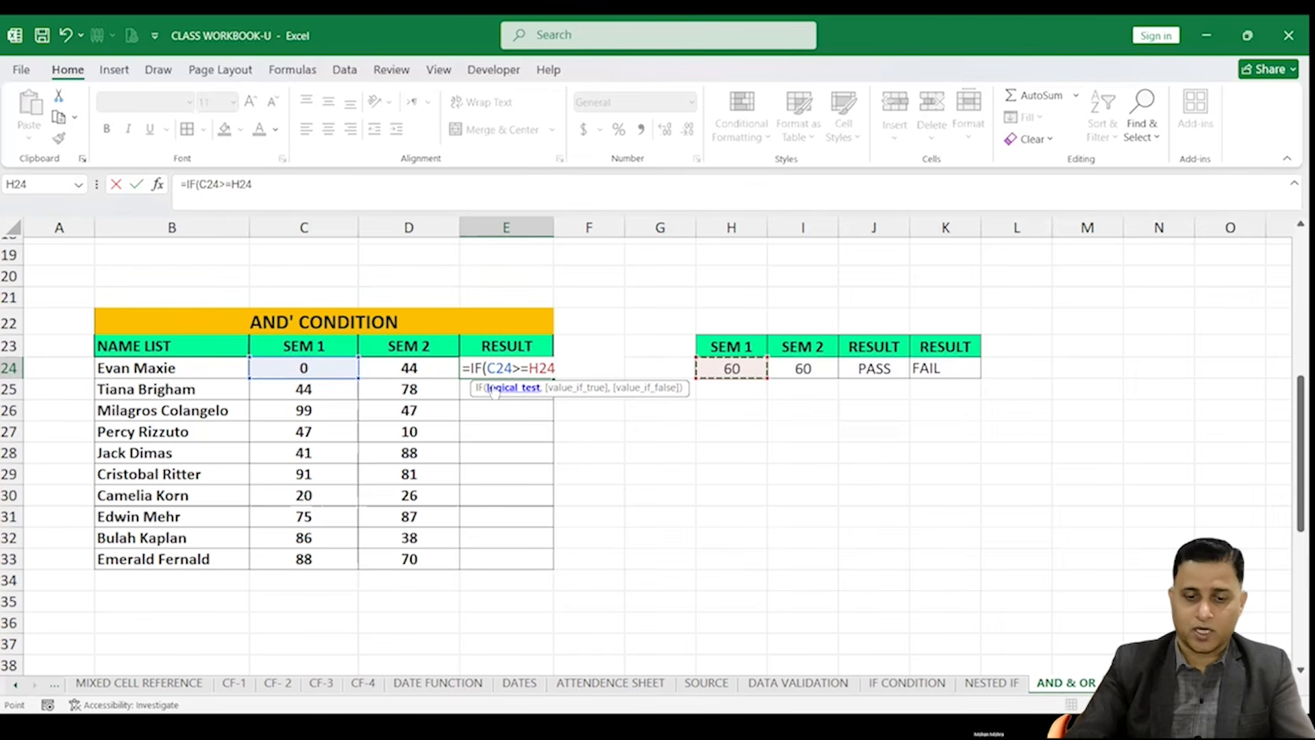
{"action": "key", "text": "BackSpace"}
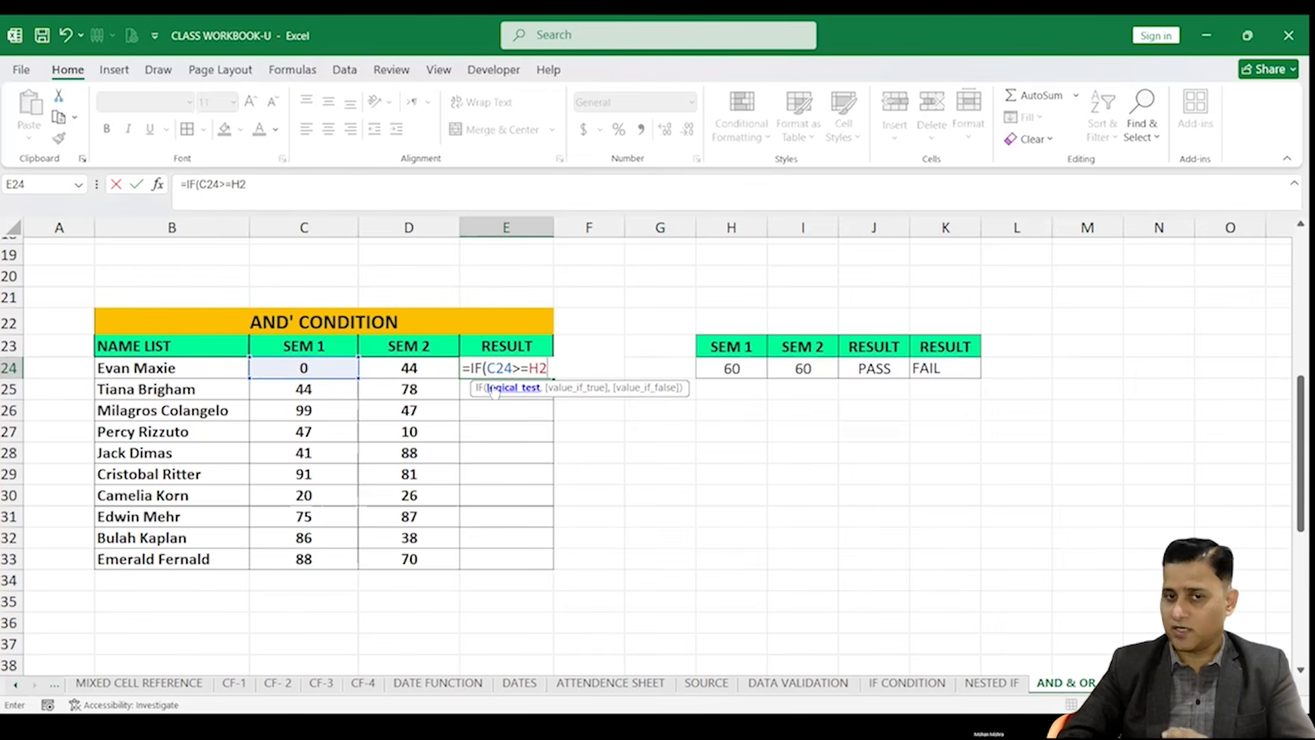
{"action": "key", "text": "BackSpace"}
{"action": "key", "text": "BackSpace"}
{"action": "key", "text": "BackSpace"}
{"action": "key", "text": "BackSpace"}
{"action": "key", "text": "BackSpace"}
{"action": "key", "text": "BackSpace"}
{"action": "key", "text": "BackSpace"}
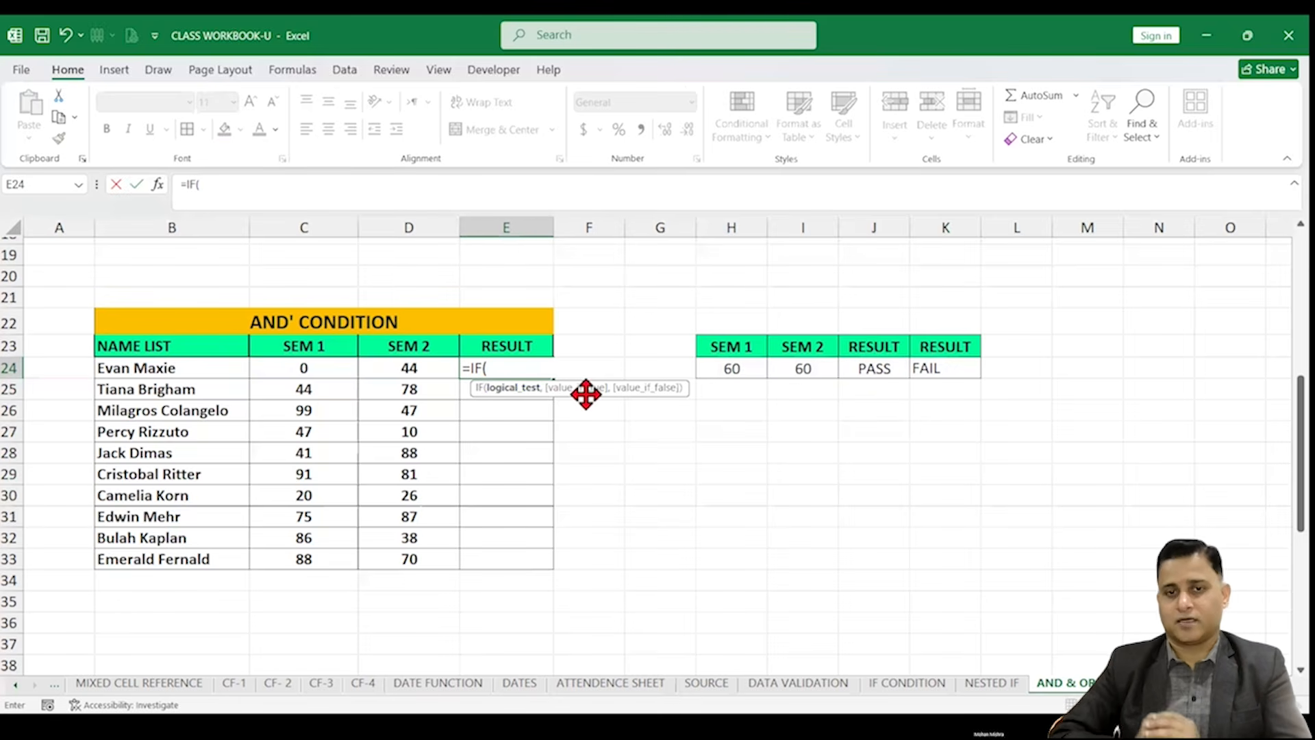
Add a nested AND test to the E24 formula requiring C24>=60 and D24>=60
{"action": "type", "text": "AND"}
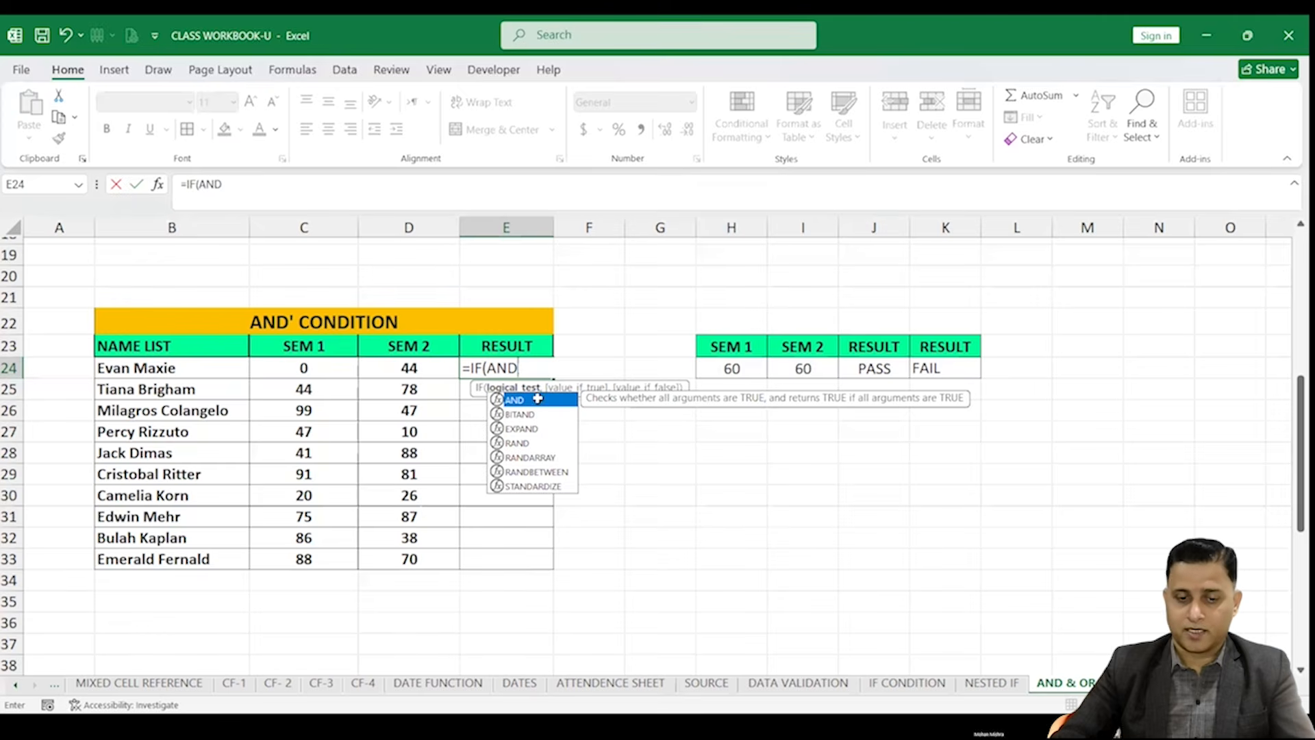
{"action": "double_click", "coordinate": [538, 398]}
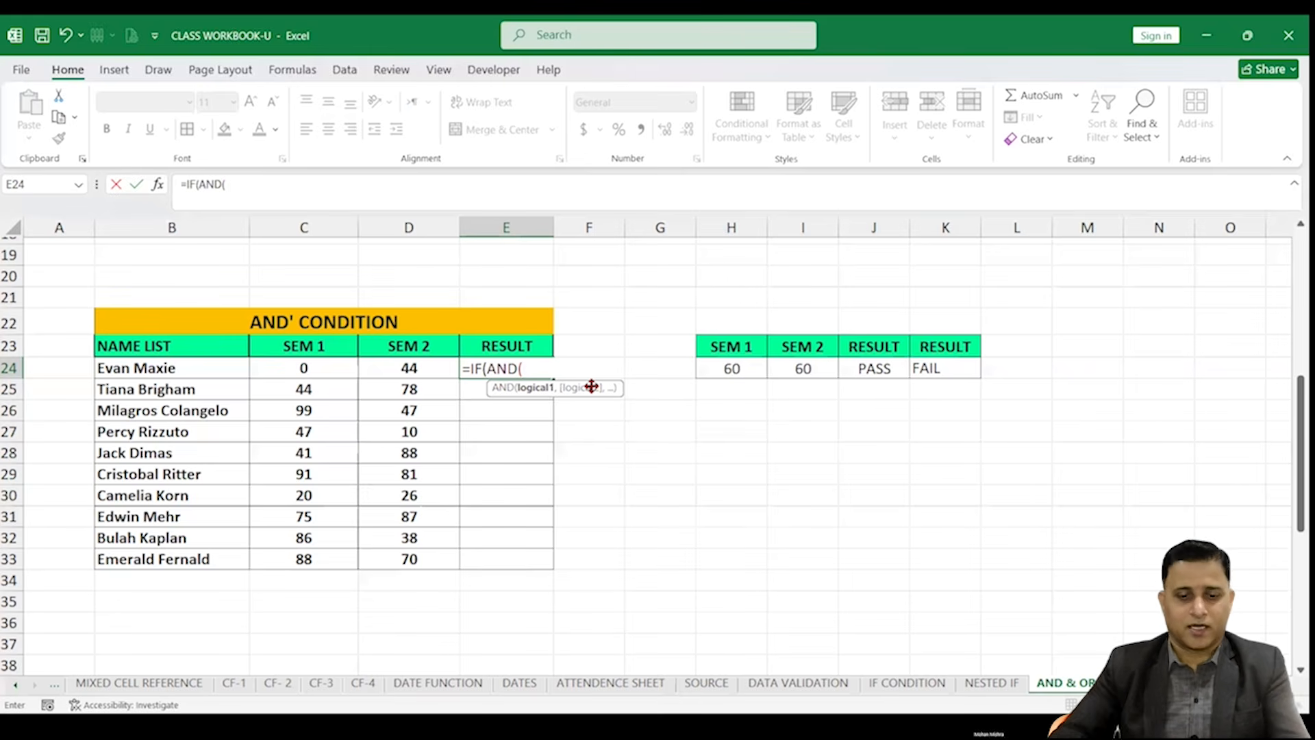
{"action": "left_click", "coordinate": [306, 372]}
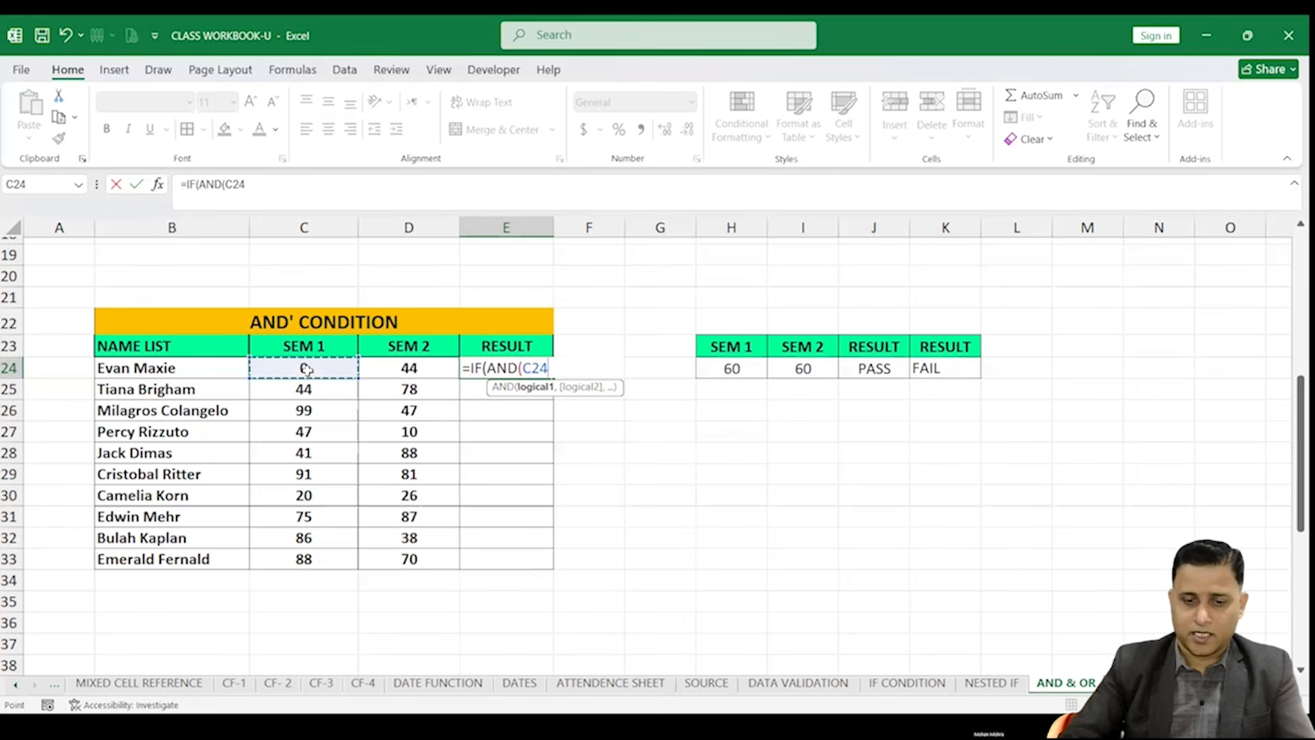
{"action": "type", "text": ">=60"}
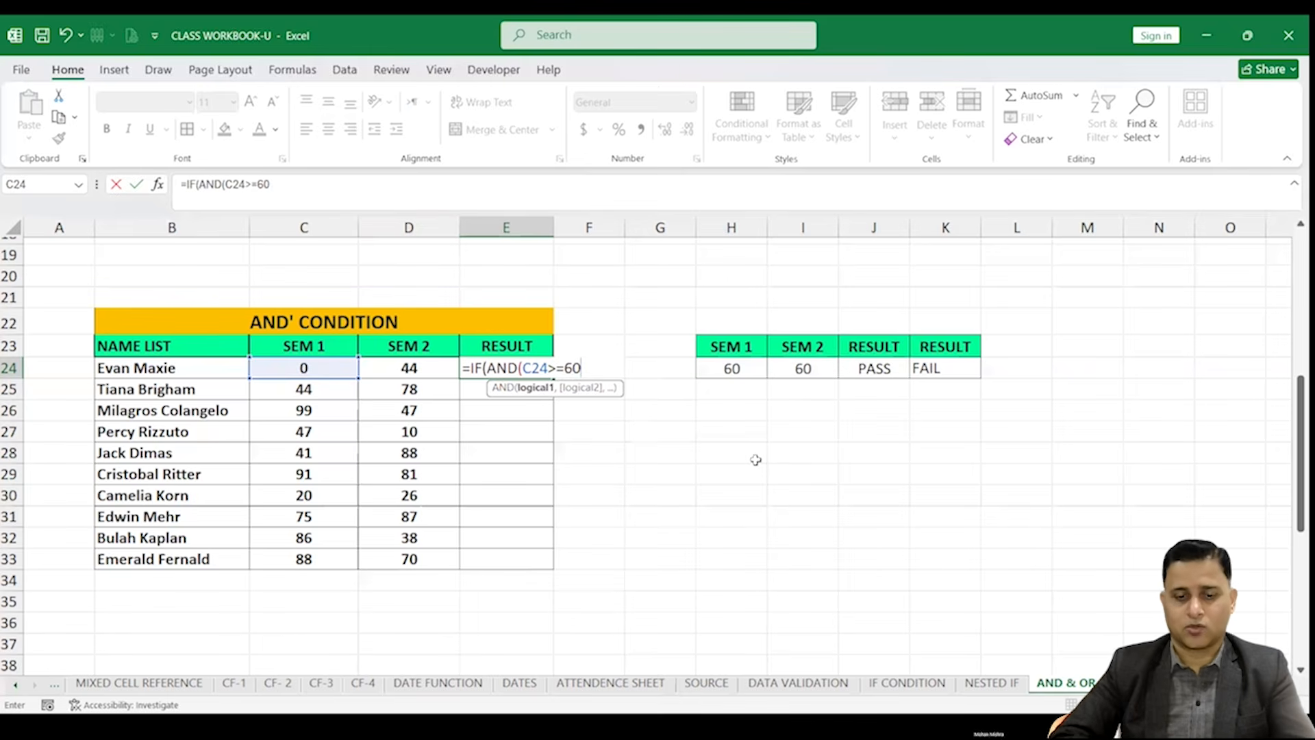
{"action": "type", "text": ","}
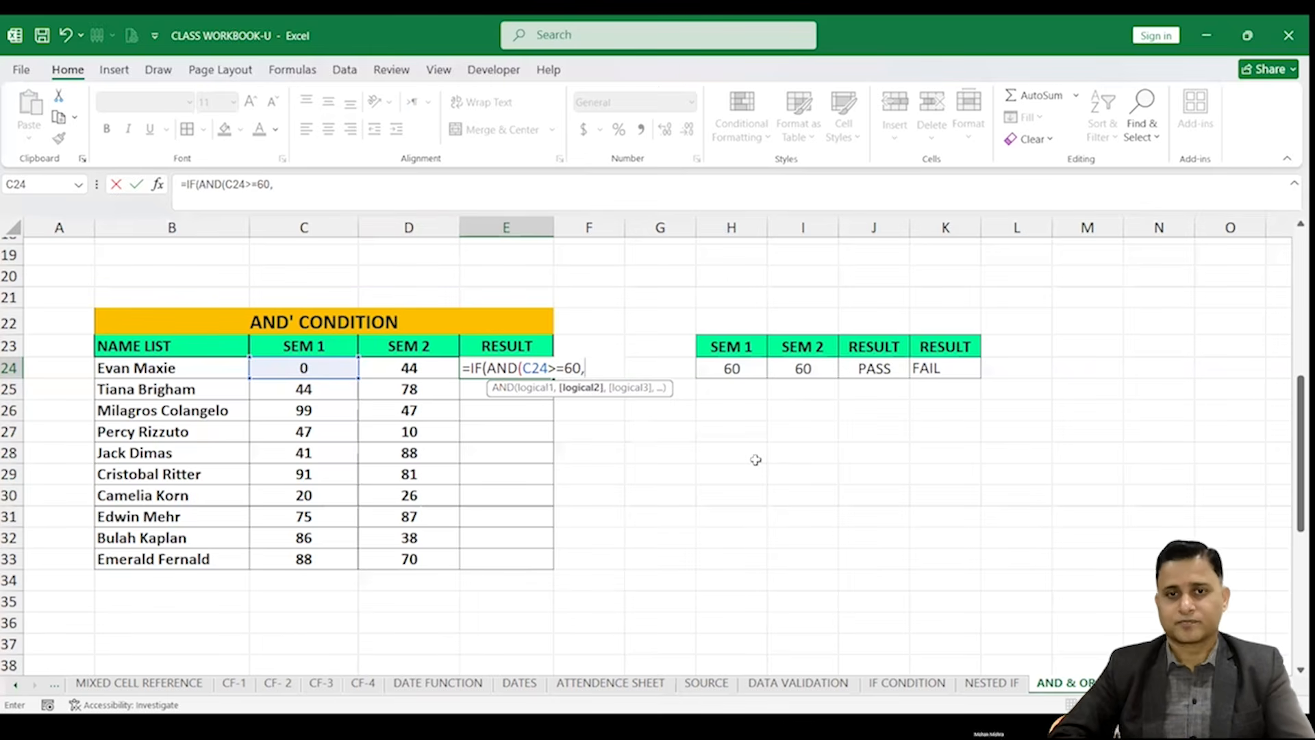
{"action": "left_click", "coordinate": [422, 372]}
{"action": "type", "text": ">=6"}
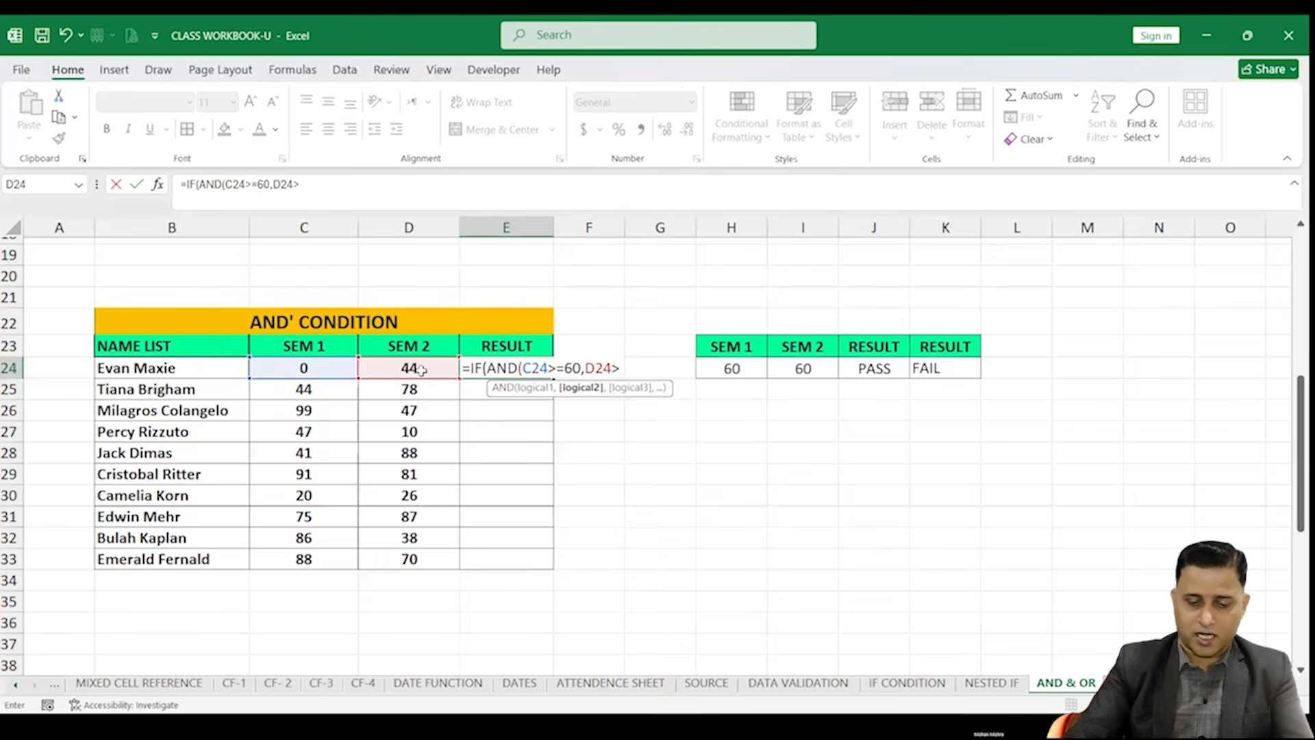
{"action": "type", "text": "0"}
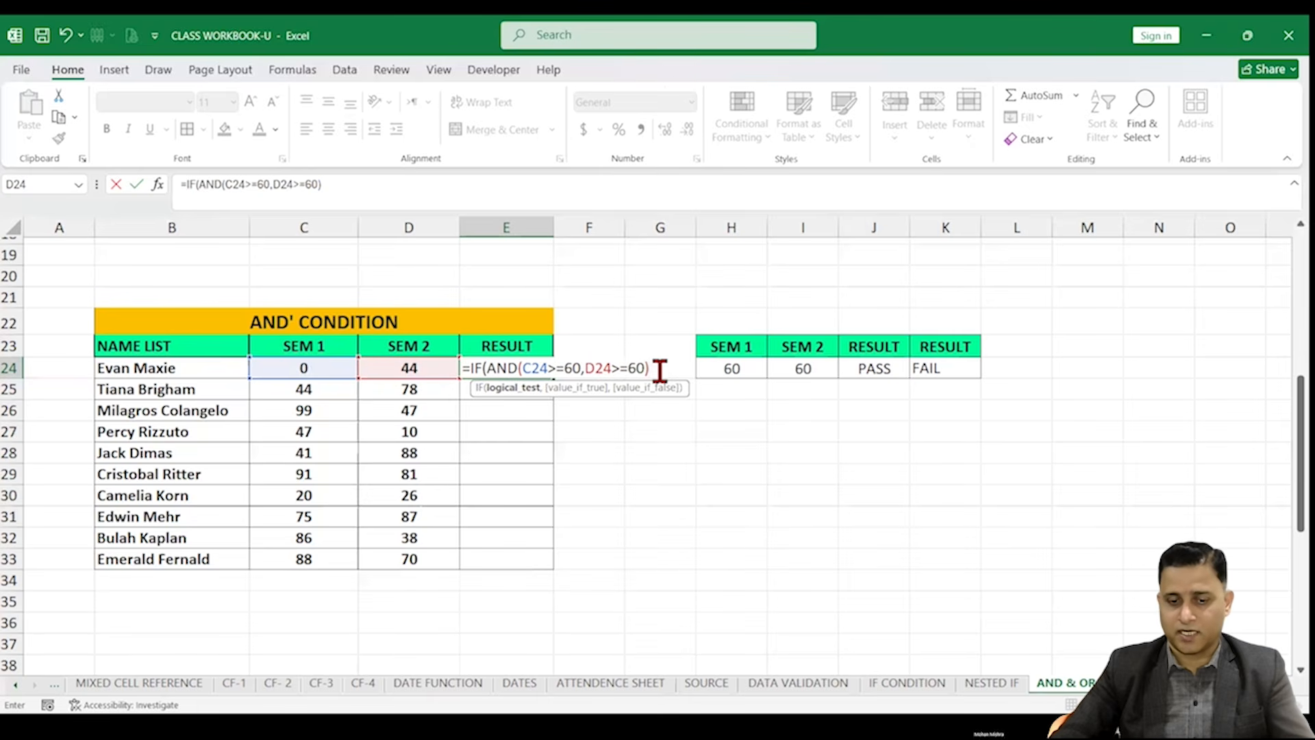
Complete the IF formula in E24 with "PASS" as the true value and "FAIL" as the false value
{"action": "type", "text": ","}
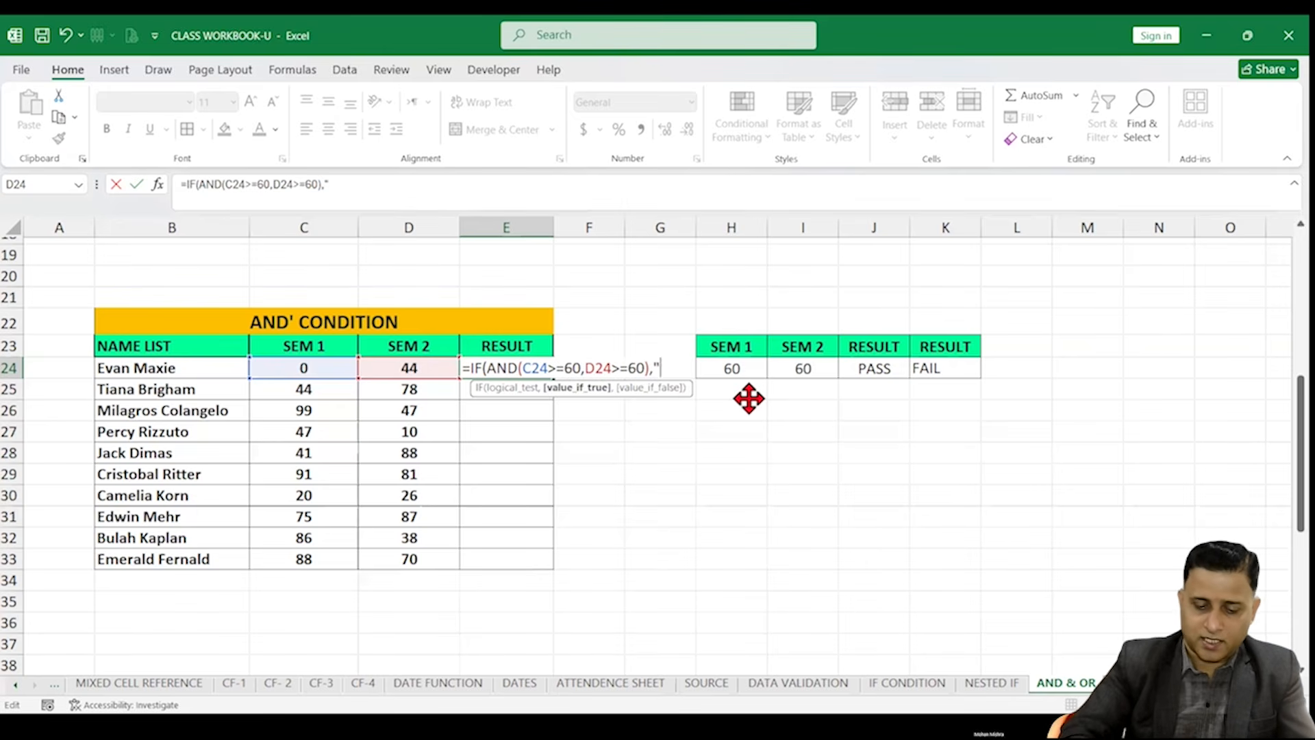
{"action": "type", "text": "PASS\""}
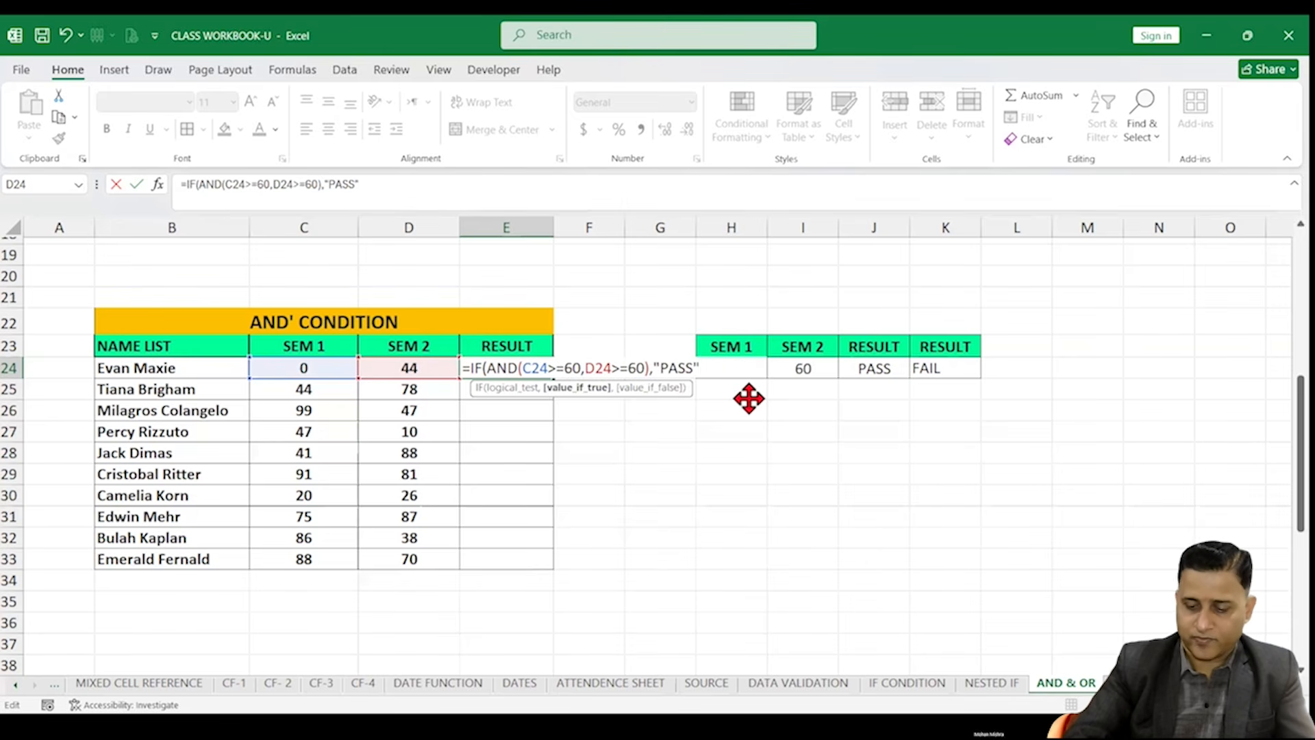
{"action": "type", "text": ",\""}
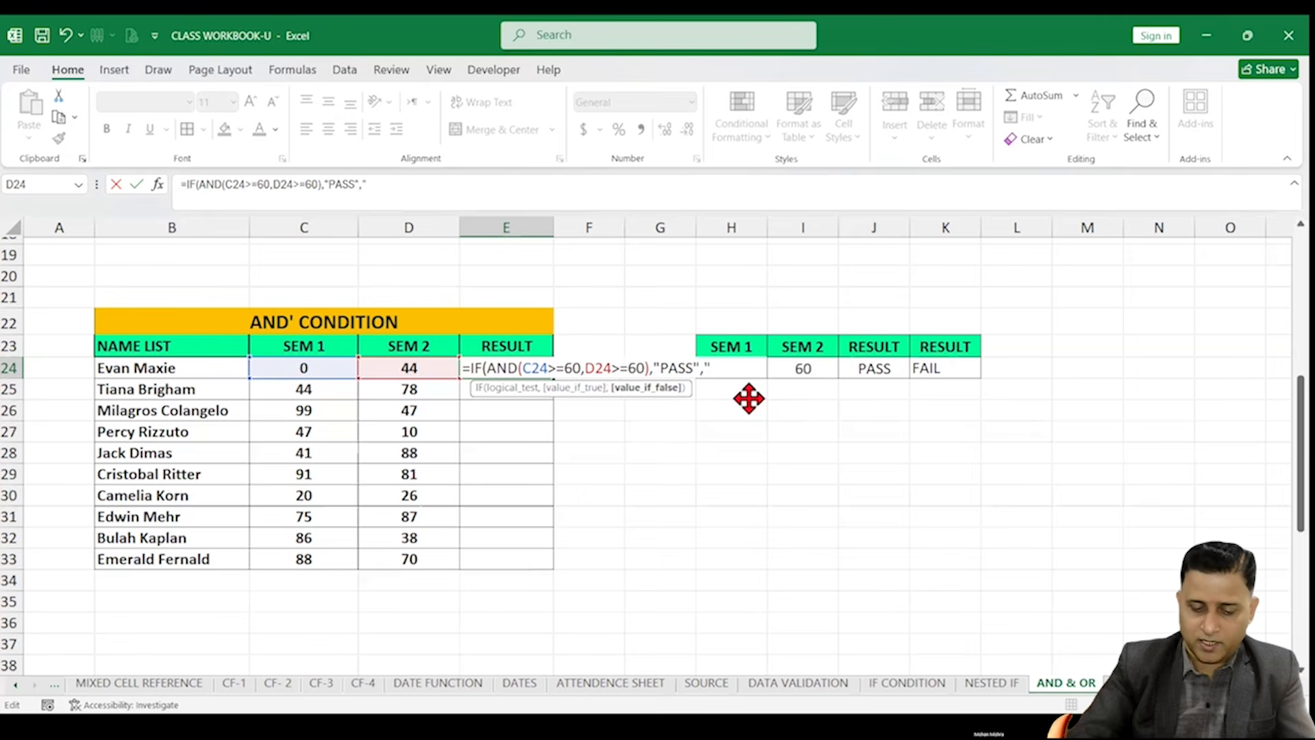
{"action": "type", "text": "FAIL"}
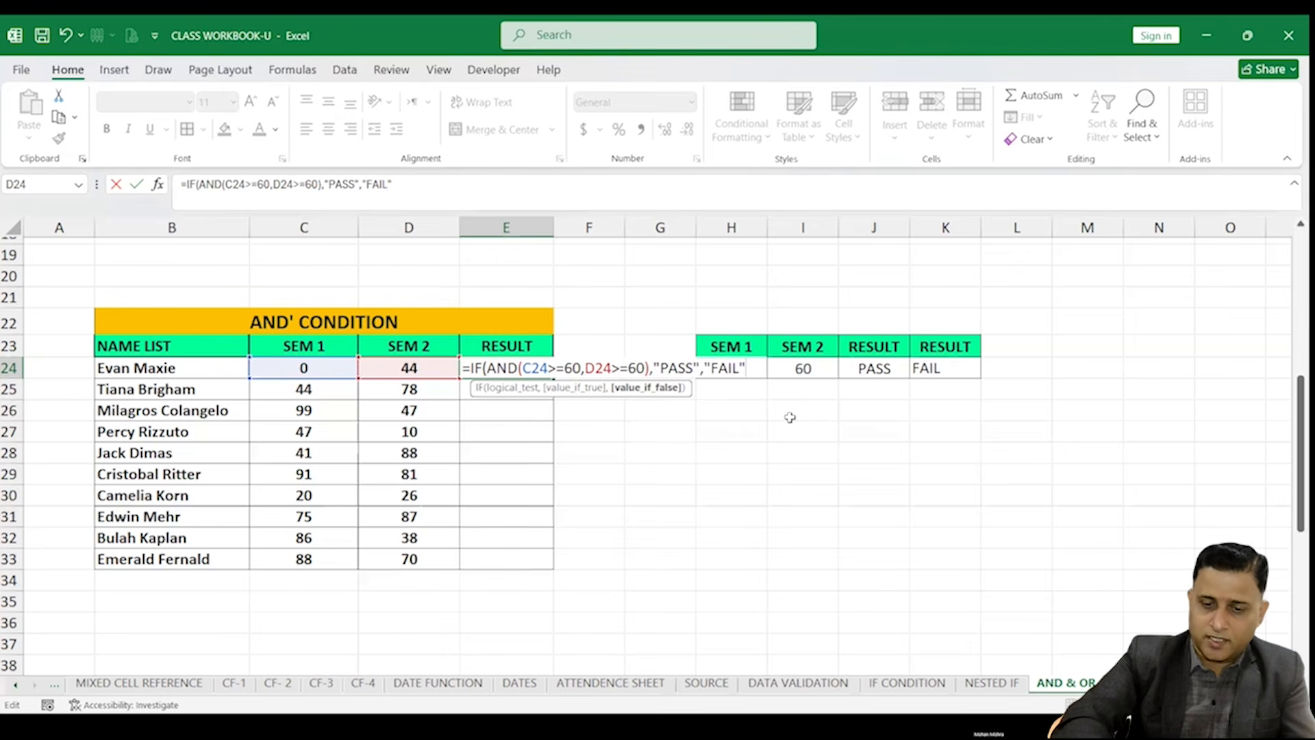
{"action": "type", "text": "\")"}
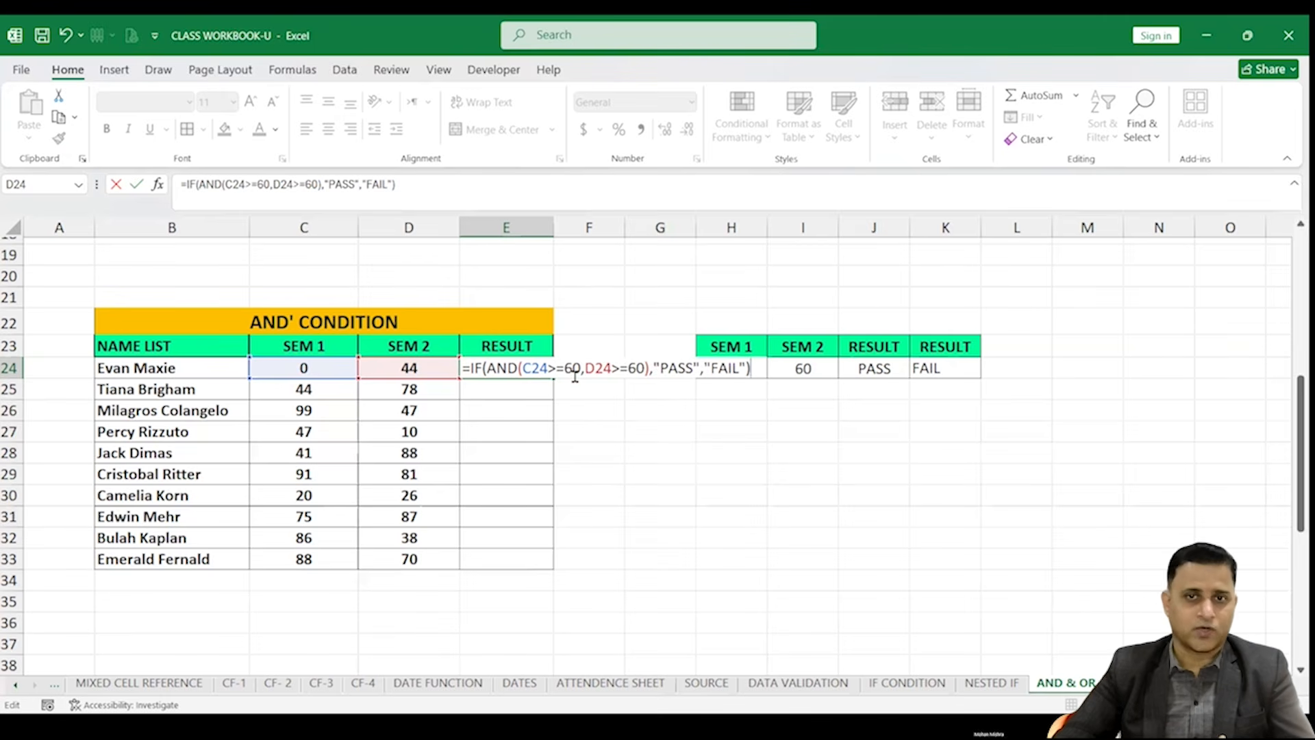
{"action": "key", "text": "ctrl+Return"}
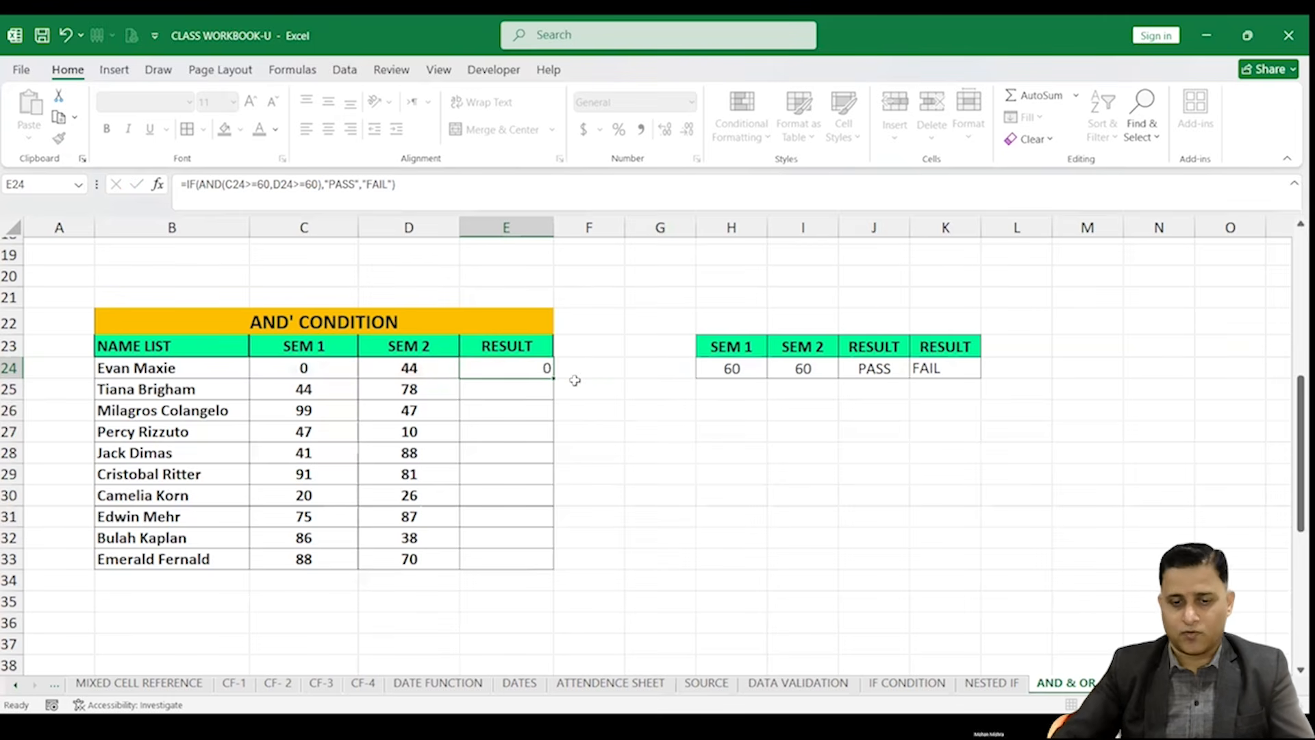
Check the row 24 marks and fill the E24 formula down the RESULT column to E33
{"action": "left_click", "coordinate": [312, 367]}
{"action": "left_click", "coordinate": [407, 366]}
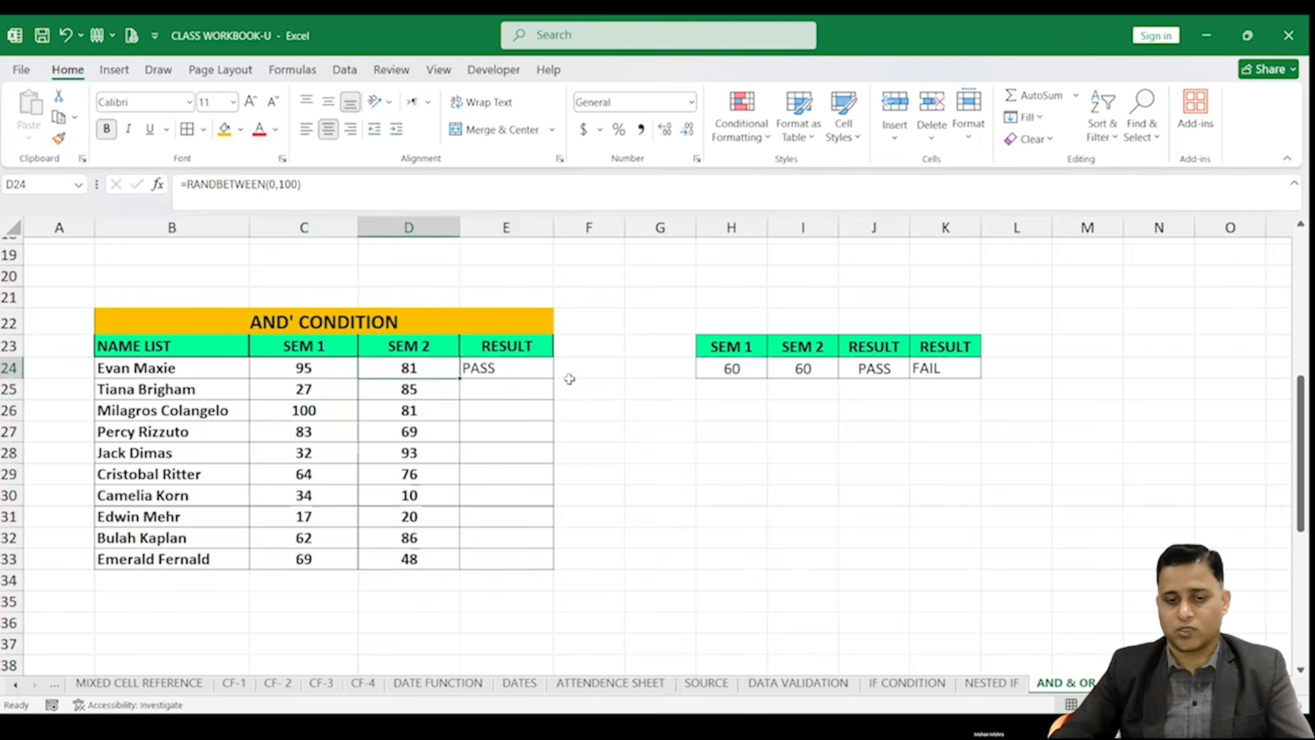
{"action": "left_click", "coordinate": [538, 372]}
{"action": "left_click_drag", "start_coordinate": [553, 379], "coordinate": [558, 567]}
{"action": "left_click", "coordinate": [682, 540]}
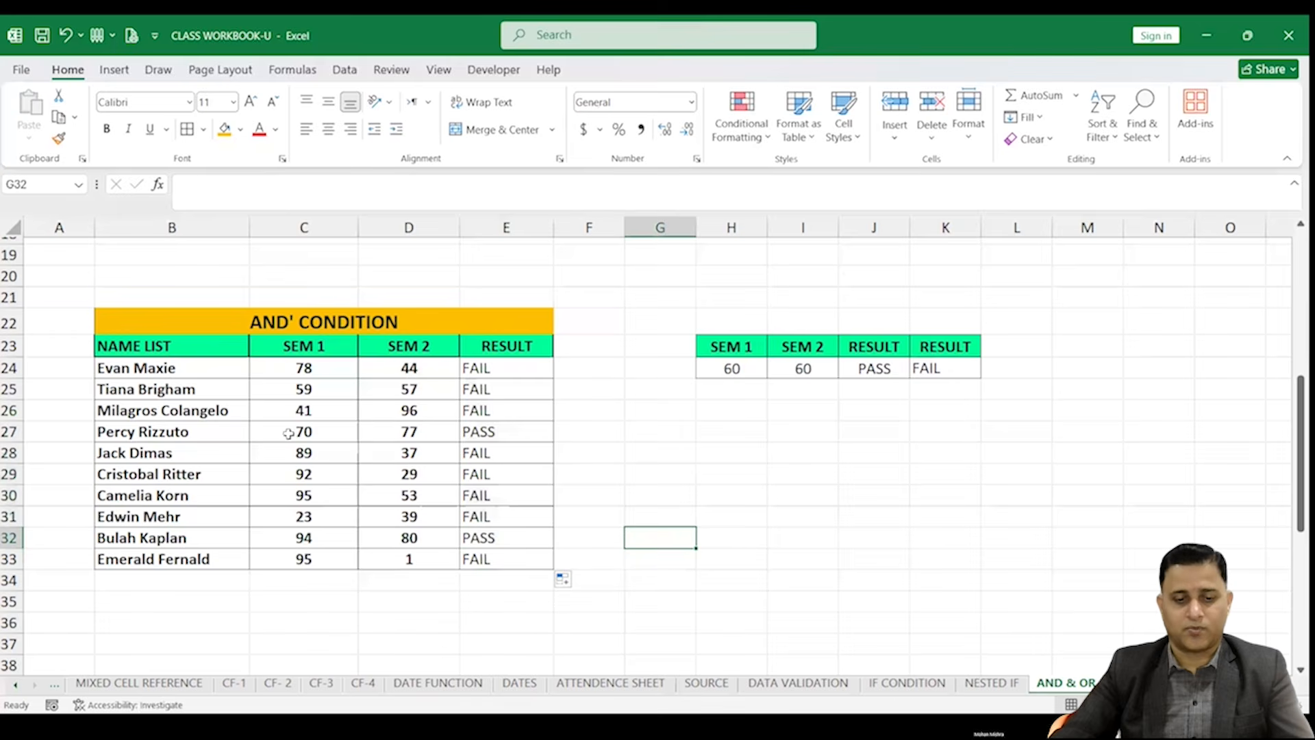
Compare the SEM 1 and SEM 2 marks with the results in rows 27, 32 and 24
{"action": "left_click_drag", "start_coordinate": [284, 433], "coordinate": [507, 433]}
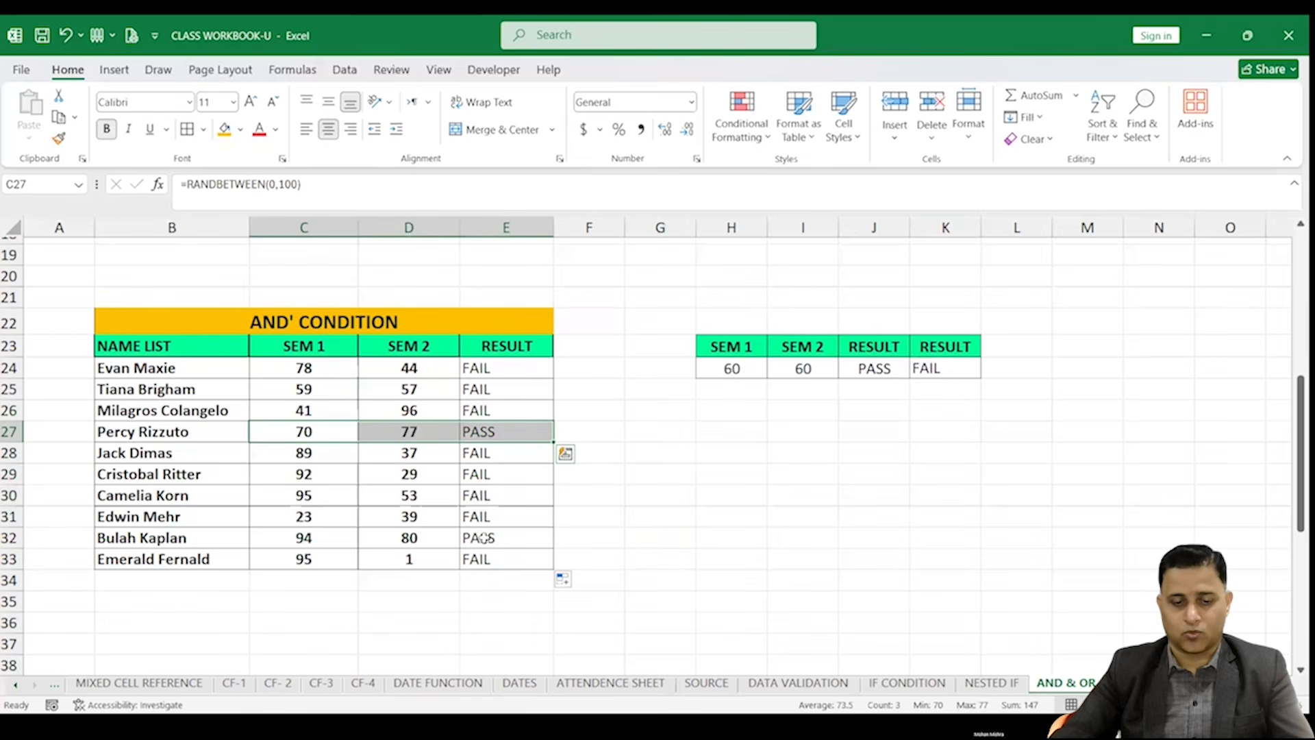
{"action": "left_click", "coordinate": [349, 539]}
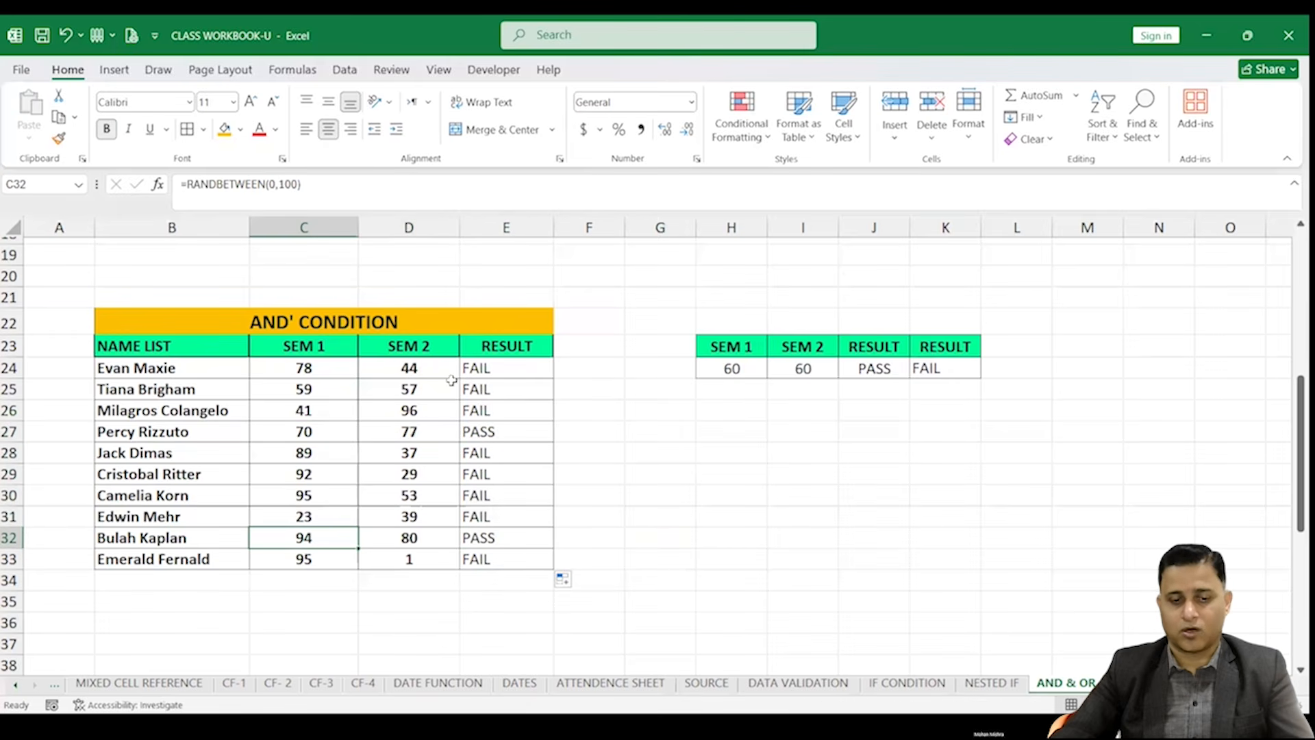
{"action": "left_click", "coordinate": [311, 370]}
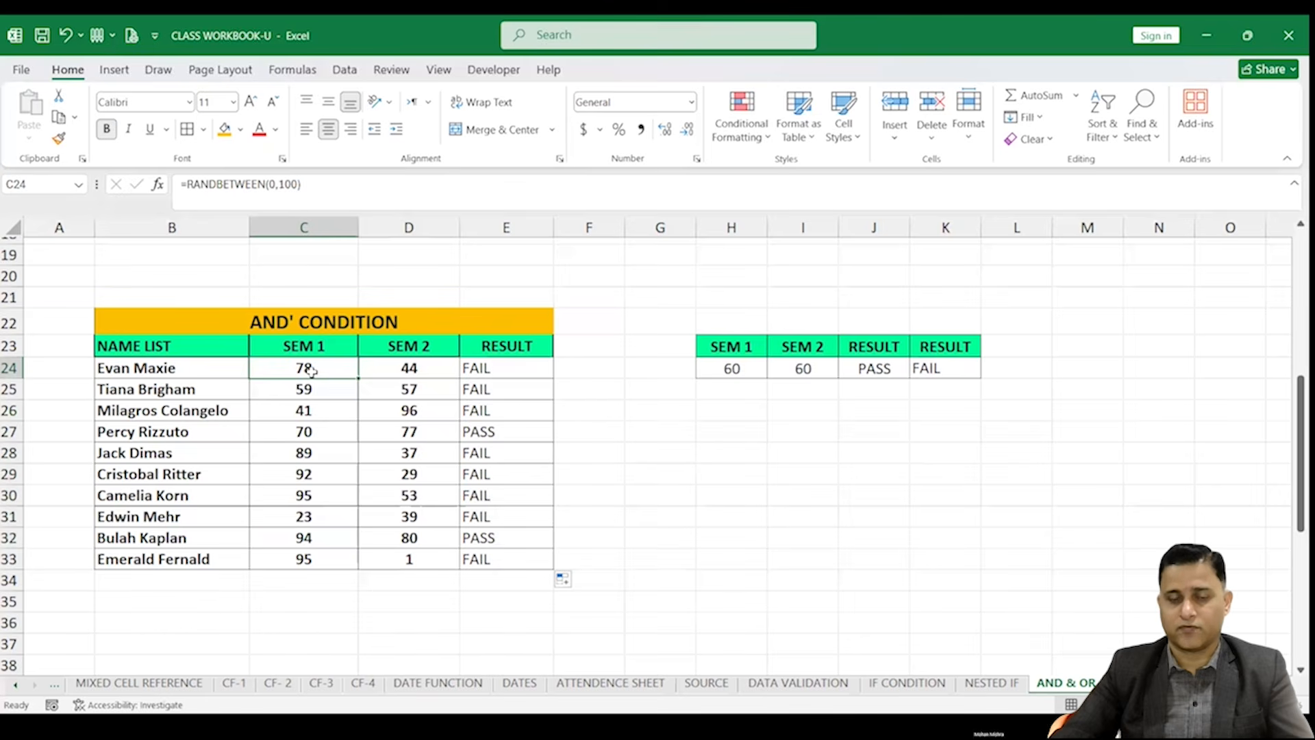
{"action": "left_click", "coordinate": [415, 370]}
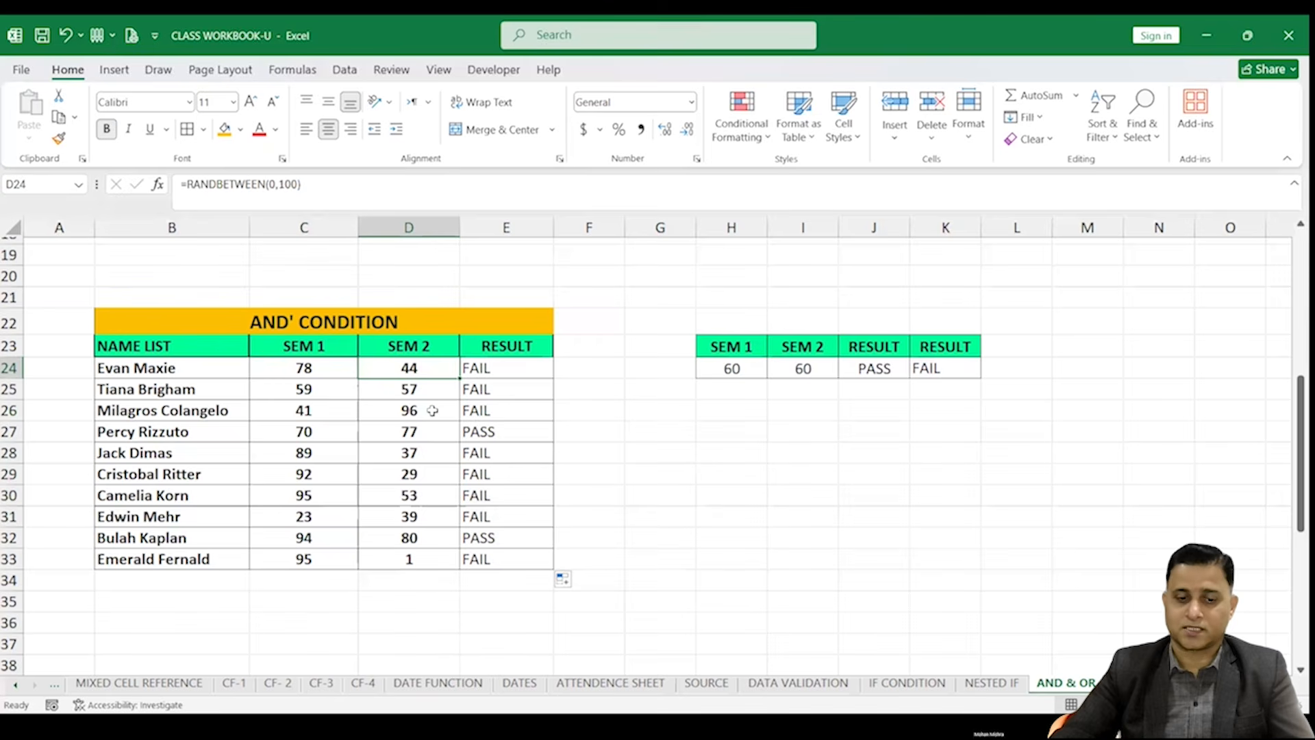
Test the formula on row 26 by setting SEM 1 in C26 to 65 and SEM 2 in D26 to 78
{"action": "left_click", "coordinate": [307, 410]}
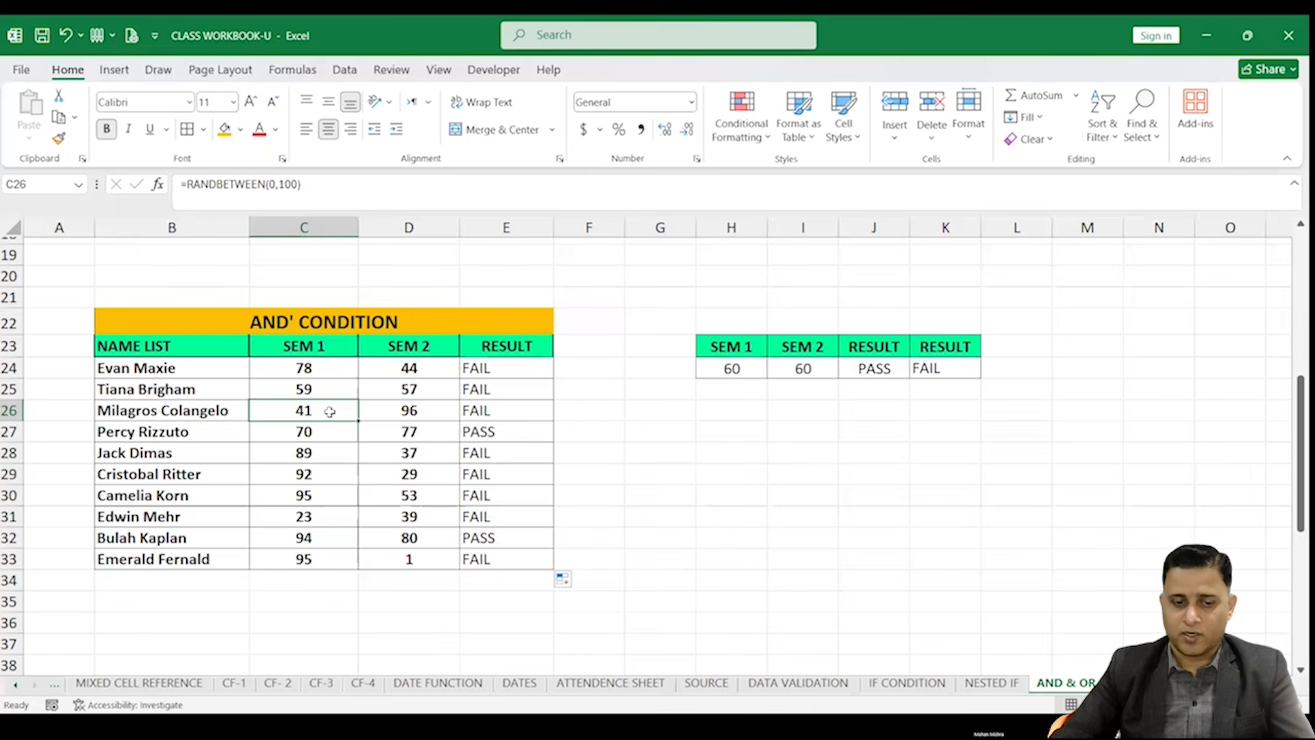
{"action": "type", "text": "65"}
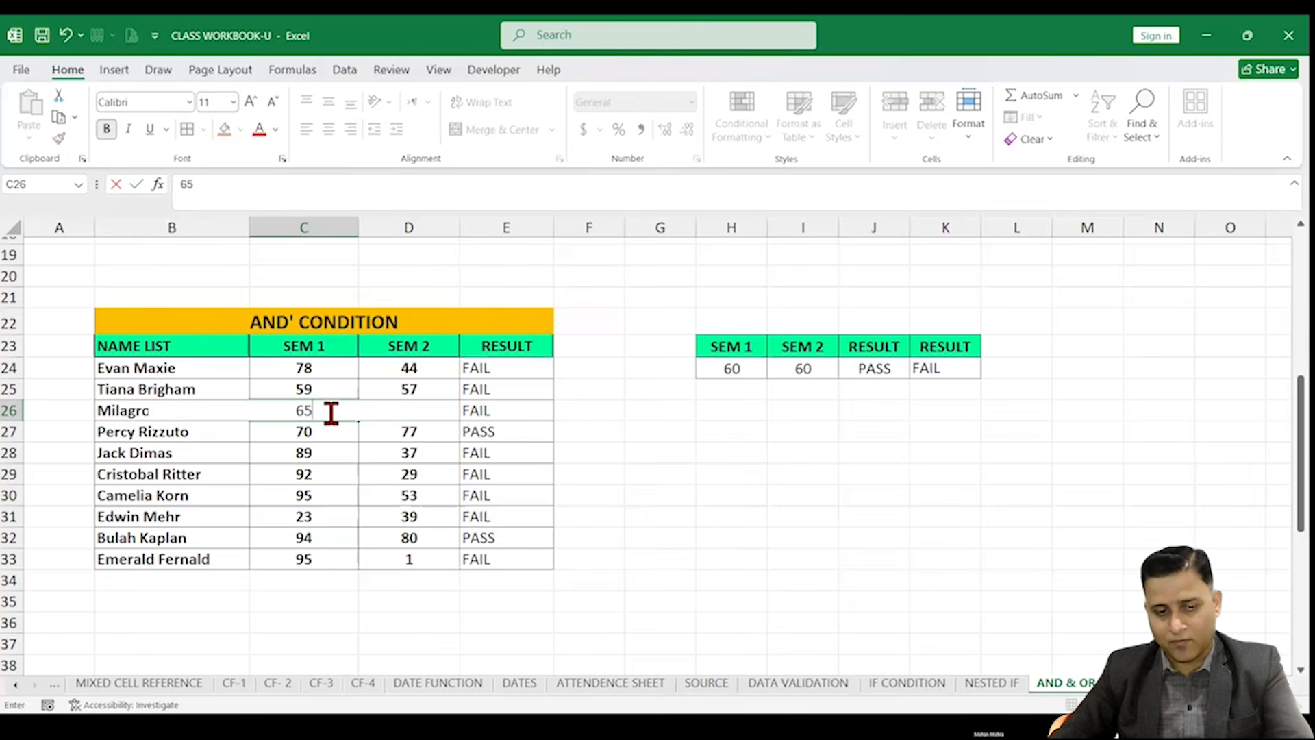
{"action": "left_click", "coordinate": [407, 412]}
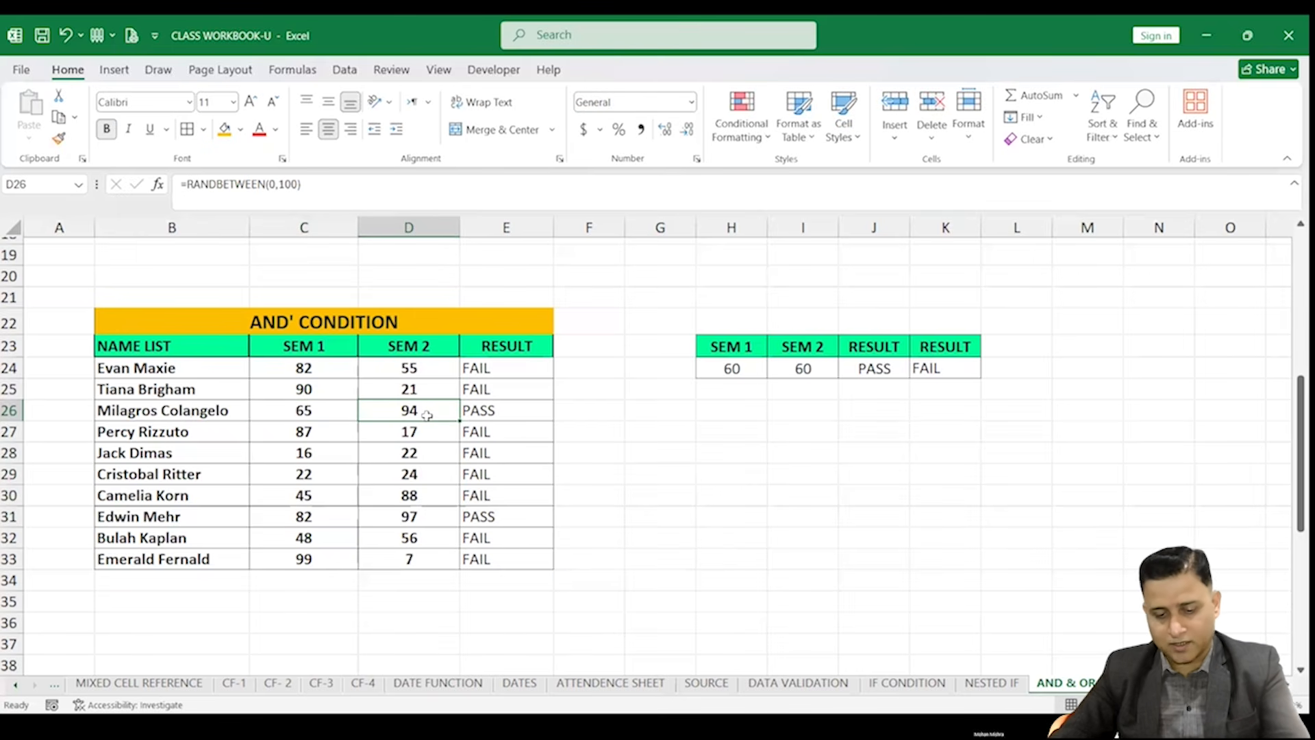
{"action": "type", "text": "78"}
{"action": "left_click", "coordinate": [631, 526]}
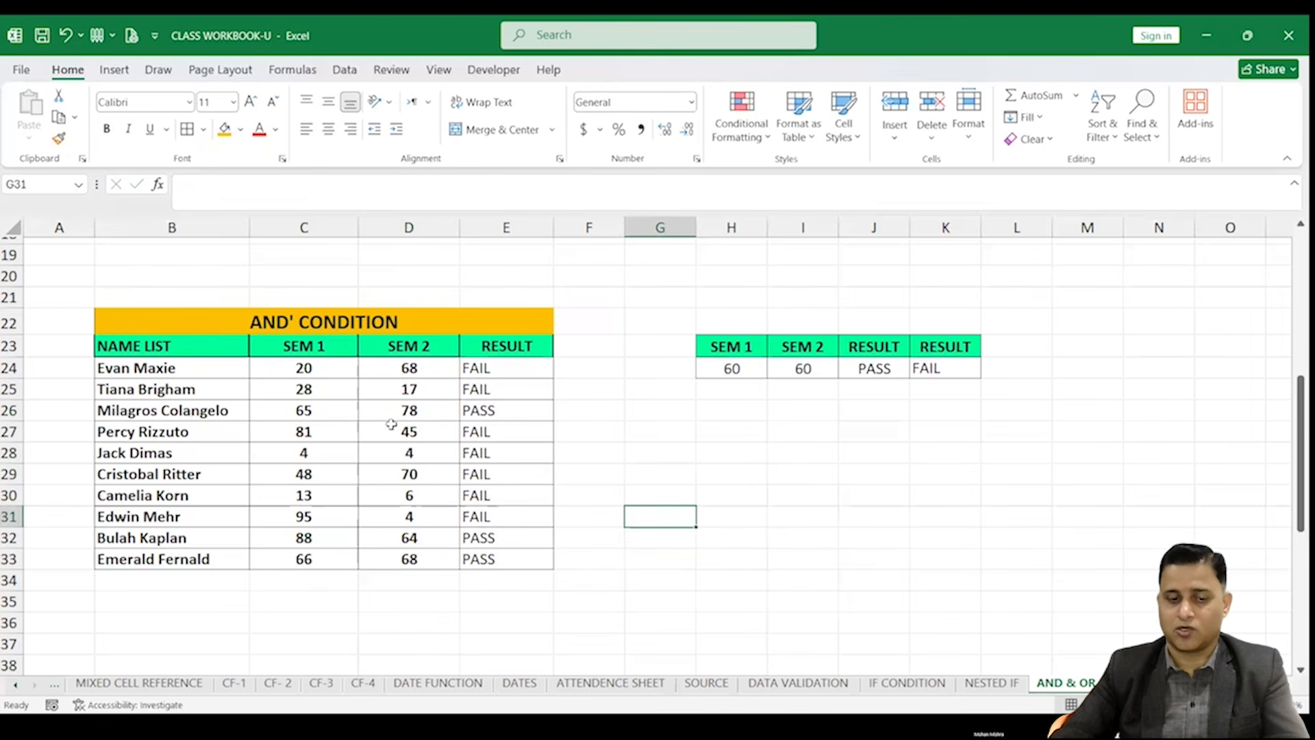
Examine both semester marks against the RESULT column for several students in the AND condition table
{"action": "left_click", "coordinate": [335, 517]}
{"action": "left_click_drag", "start_coordinate": [407, 521], "coordinate": [417, 523]}
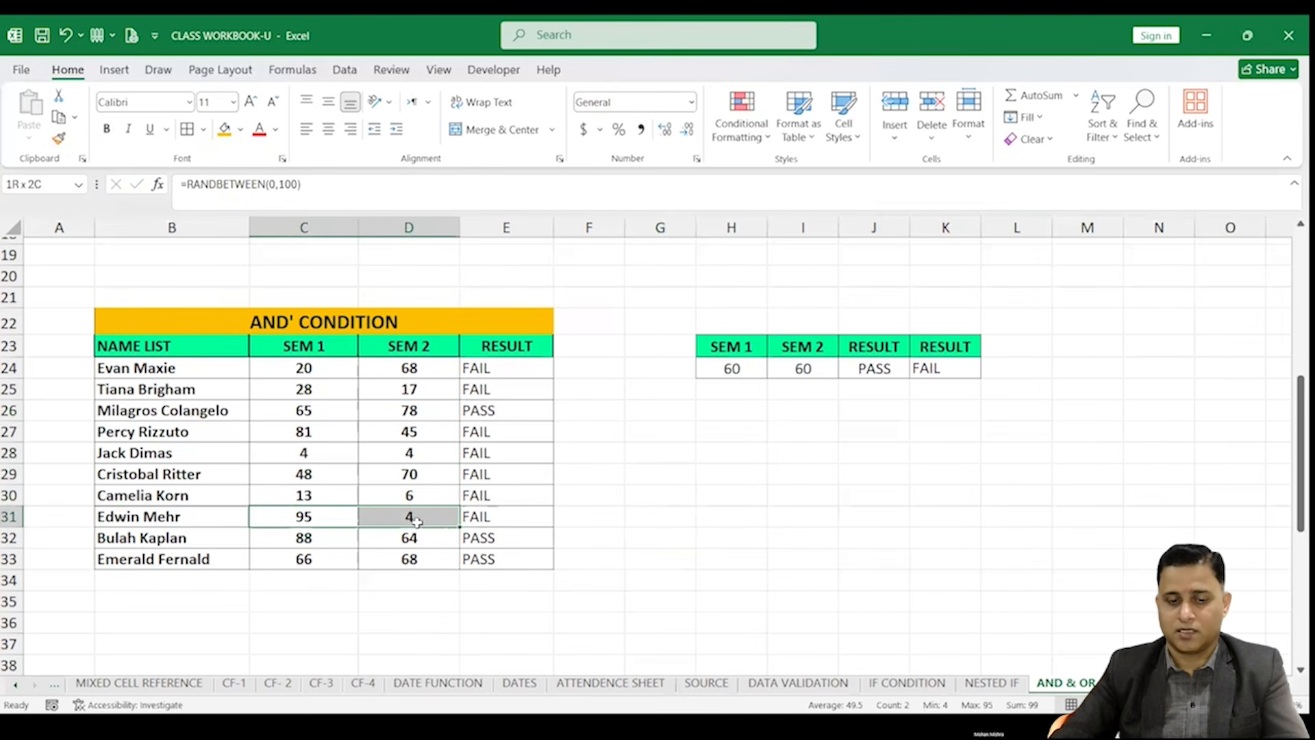
{"action": "left_click_drag", "start_coordinate": [331, 537], "coordinate": [409, 537]}
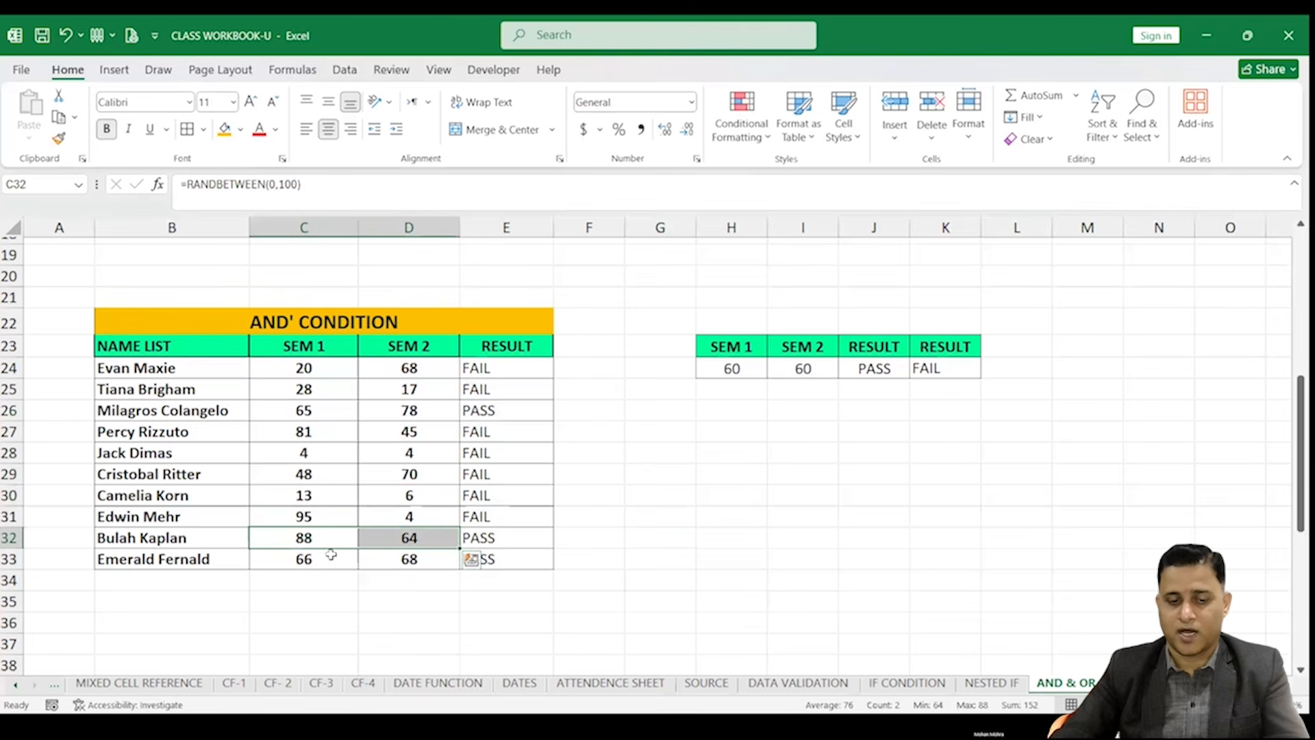
{"action": "left_click_drag", "start_coordinate": [304, 559], "coordinate": [409, 559]}
{"action": "left_click_drag", "start_coordinate": [322, 472], "coordinate": [409, 472]}
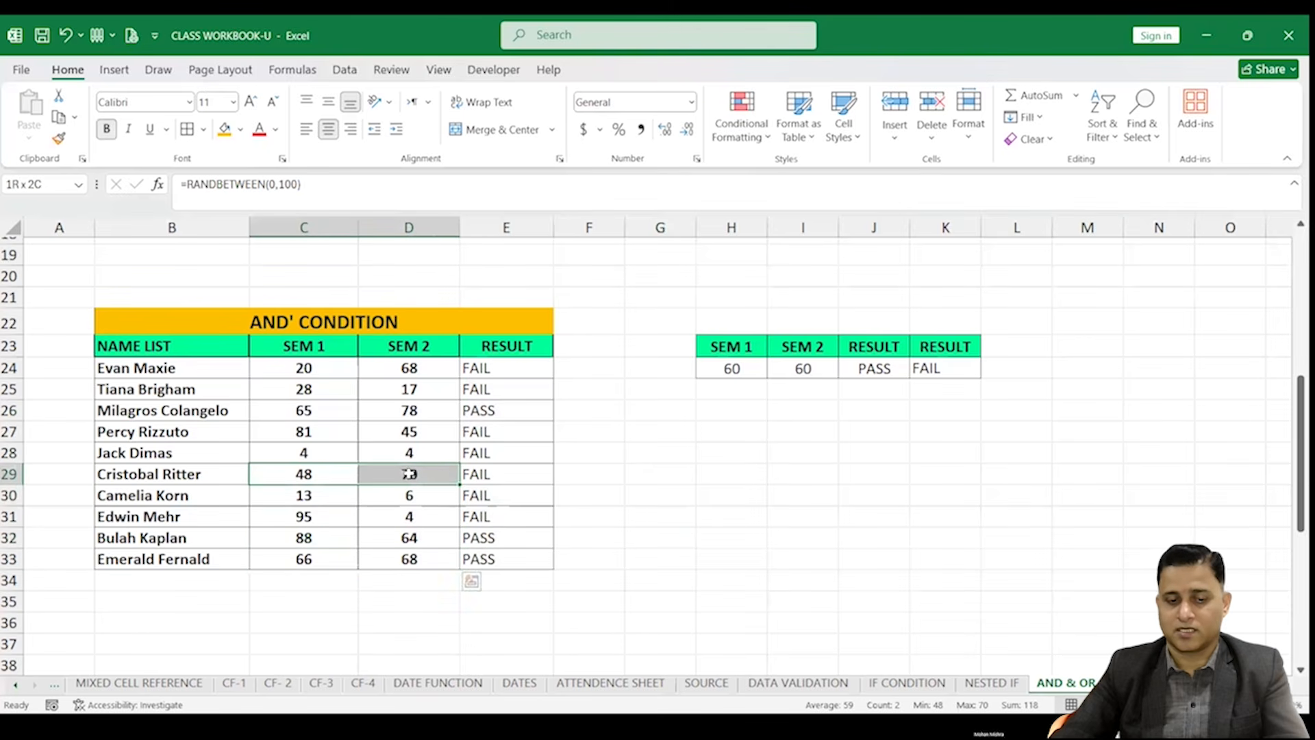
{"action": "left_click_drag", "start_coordinate": [325, 437], "coordinate": [395, 415]}
{"action": "left_click_drag", "start_coordinate": [332, 368], "coordinate": [369, 368]}
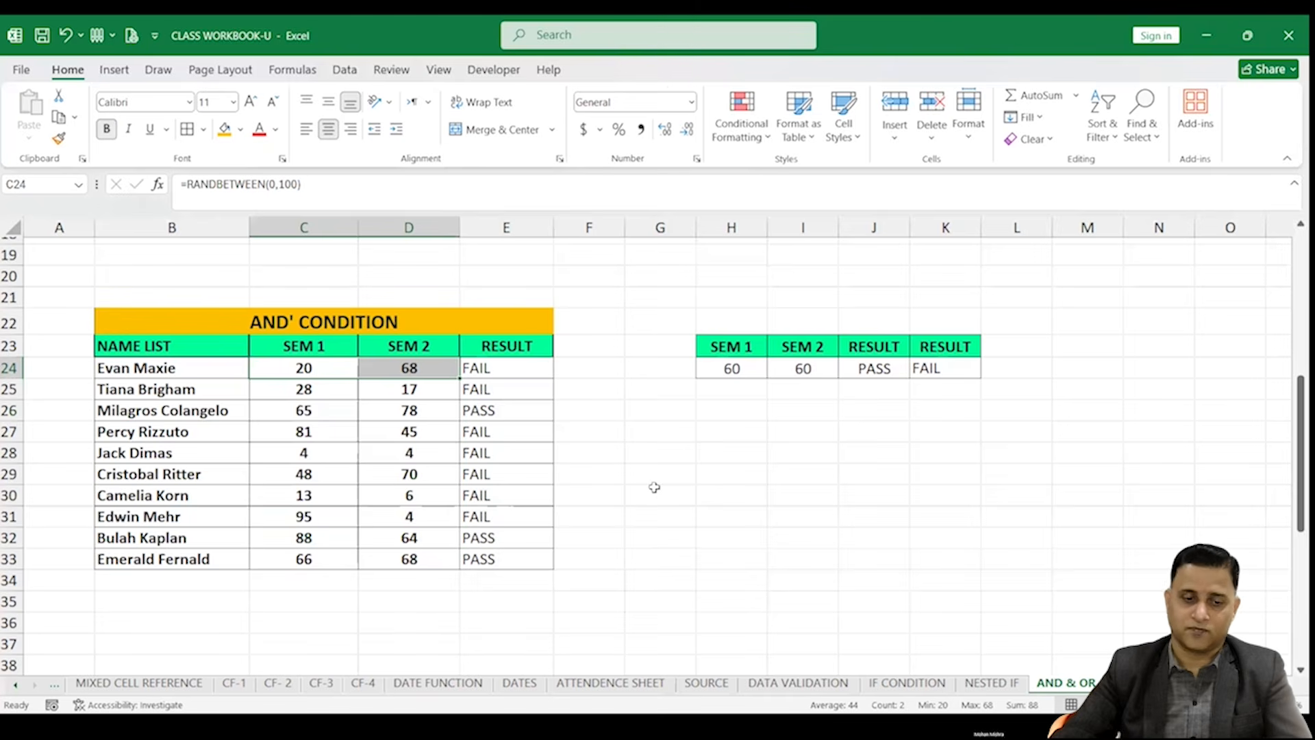
Copy the criteria block H22:K24 and paste it at H44 beside the OR condition table
{"action": "scroll", "coordinate": [655, 483], "scroll_direction": "down", "scroll_amount": 7}
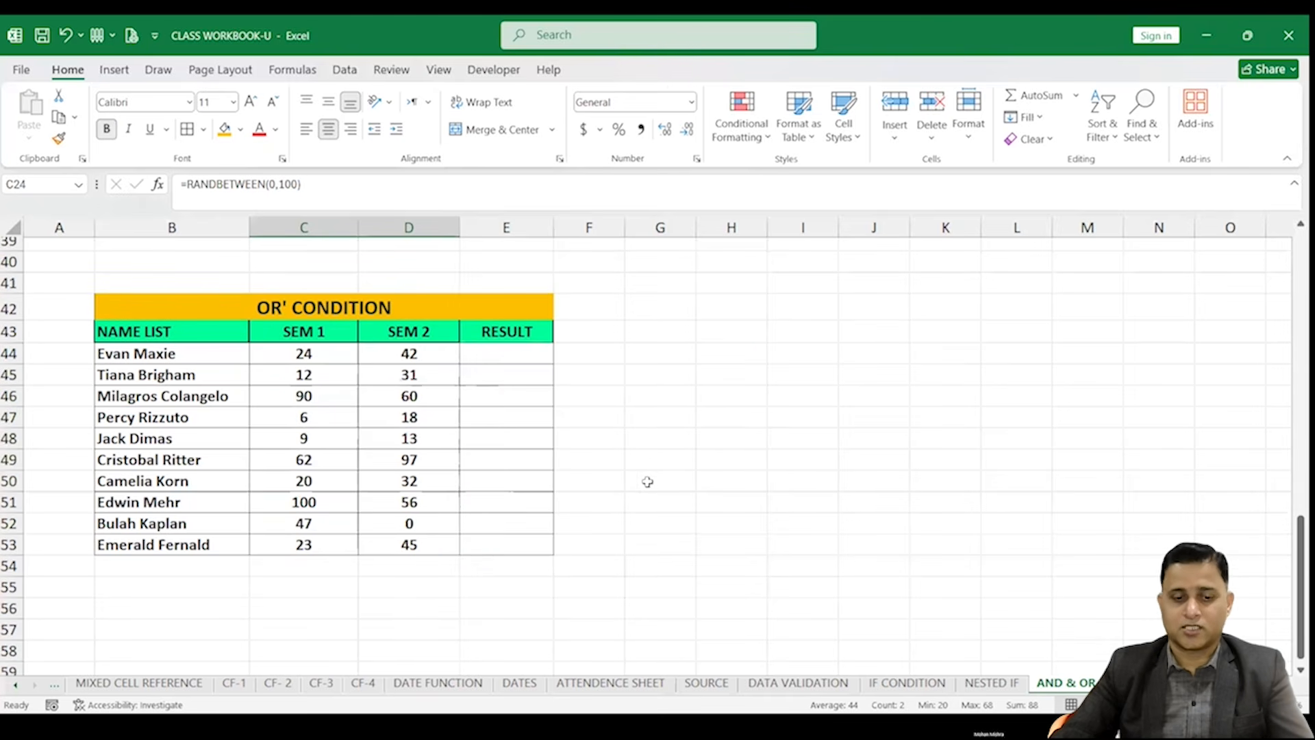
{"action": "scroll", "coordinate": [644, 483], "scroll_direction": "up", "scroll_amount": 3}
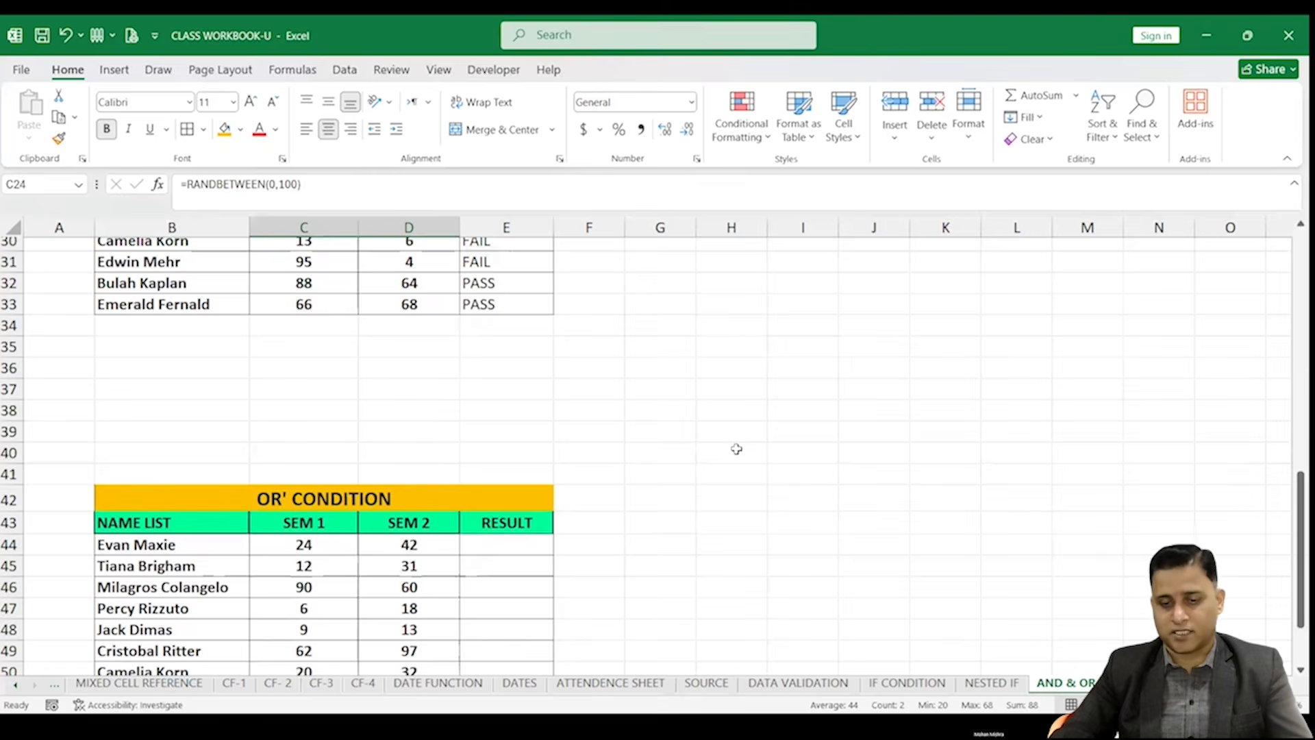
{"action": "scroll", "coordinate": [736, 448], "scroll_direction": "up", "scroll_amount": 6}
{"action": "left_click_drag", "start_coordinate": [736, 449], "coordinate": [951, 503]}
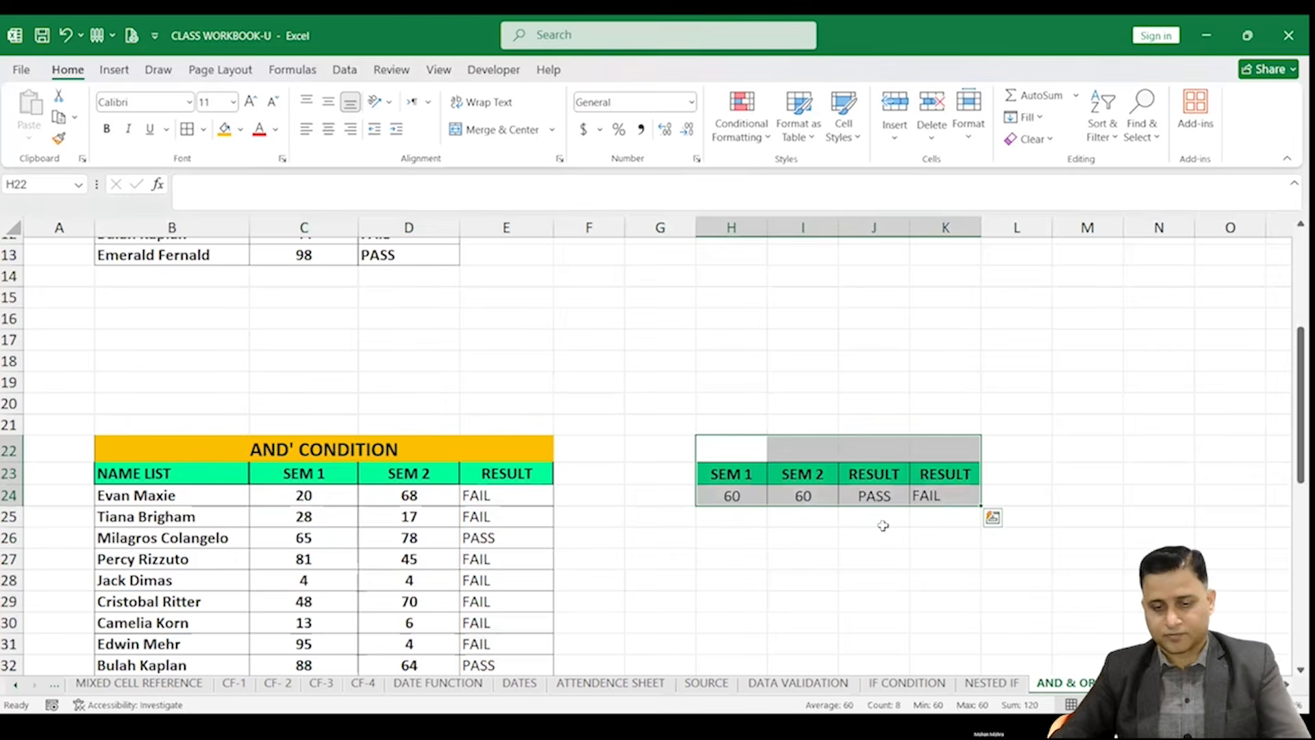
{"action": "key", "text": "ctrl+c"}
{"action": "scroll", "coordinate": [719, 544], "scroll_direction": "down", "scroll_amount": 7}
{"action": "left_click", "coordinate": [731, 481]}
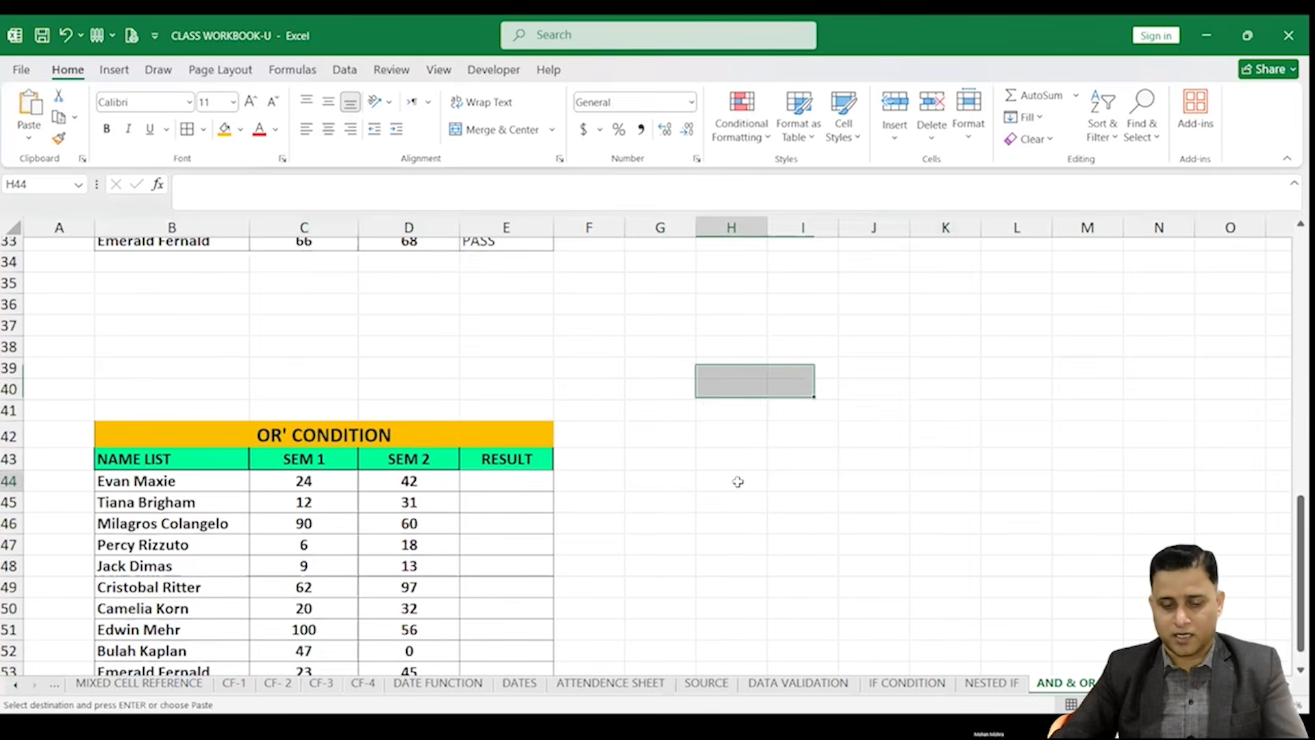
{"action": "key", "text": "ctrl+v"}
{"action": "scroll", "coordinate": [719, 496], "scroll_direction": "down", "scroll_amount": 3}
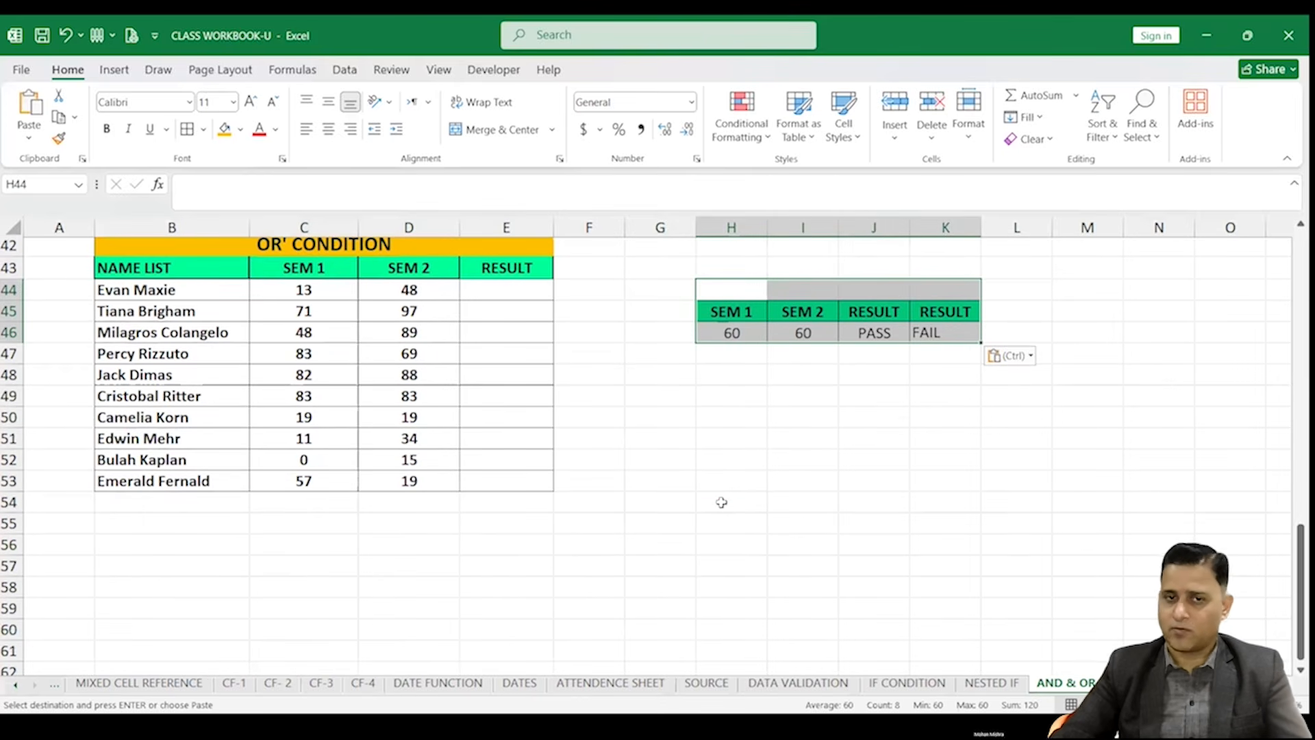
{"action": "scroll", "coordinate": [710, 505], "scroll_direction": "up", "scroll_amount": 1}
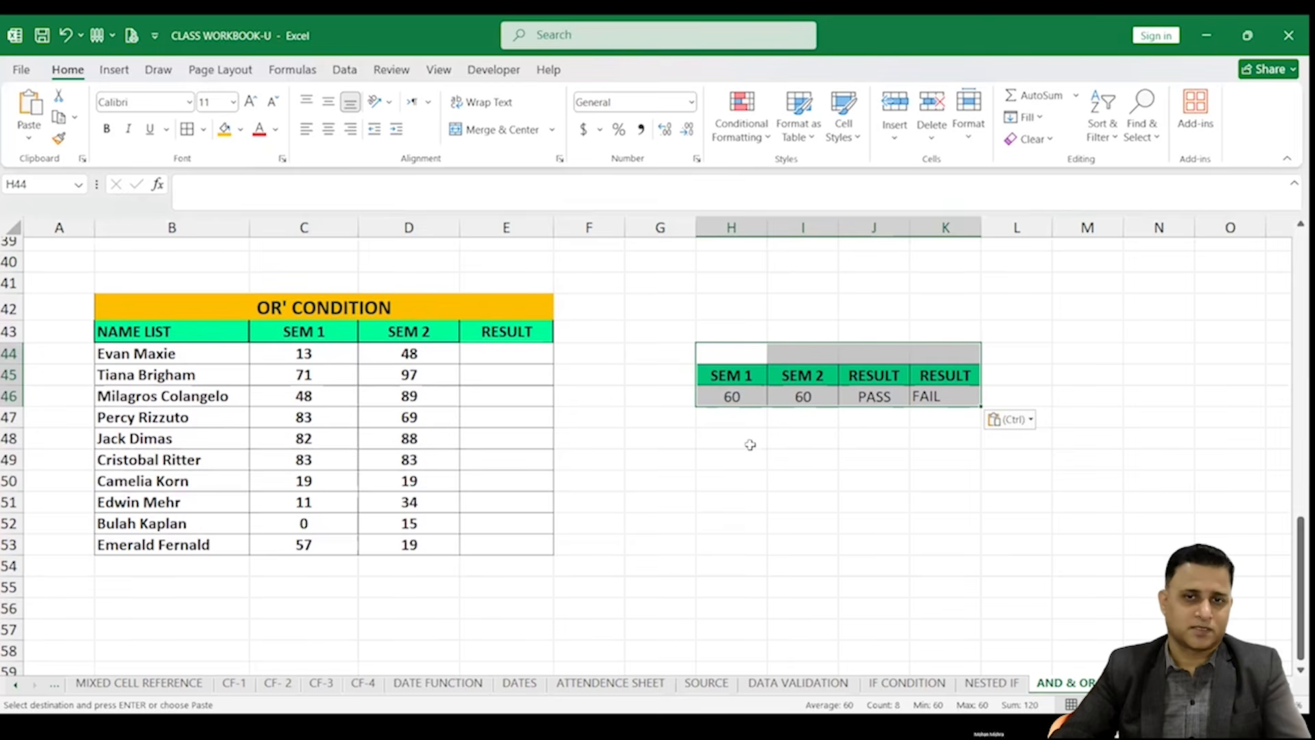
Set the SEM 1 criterion in H46 and the SEM 2 criterion in I46 to 70
{"action": "left_click", "coordinate": [751, 394]}
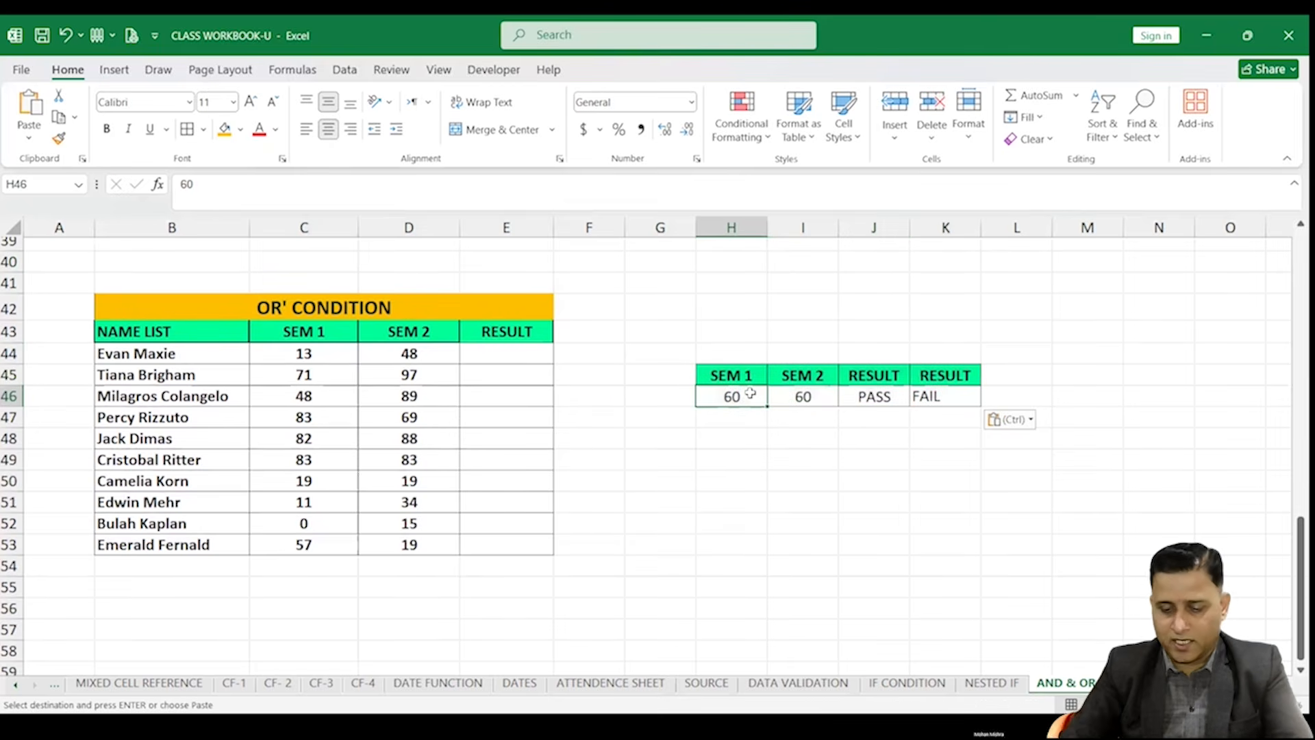
{"action": "type", "text": "70"}
{"action": "left_click", "coordinate": [803, 395]}
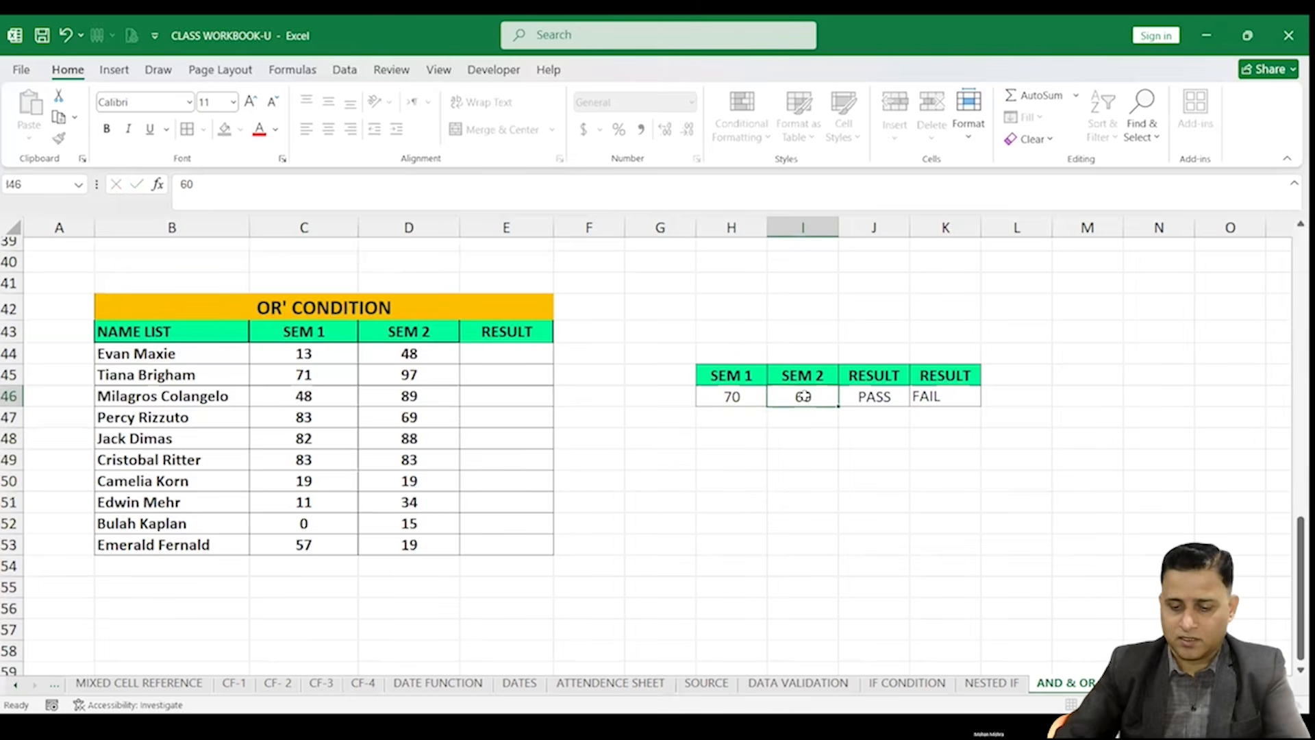
{"action": "type", "text": "70"}
{"action": "left_click", "coordinate": [788, 445]}
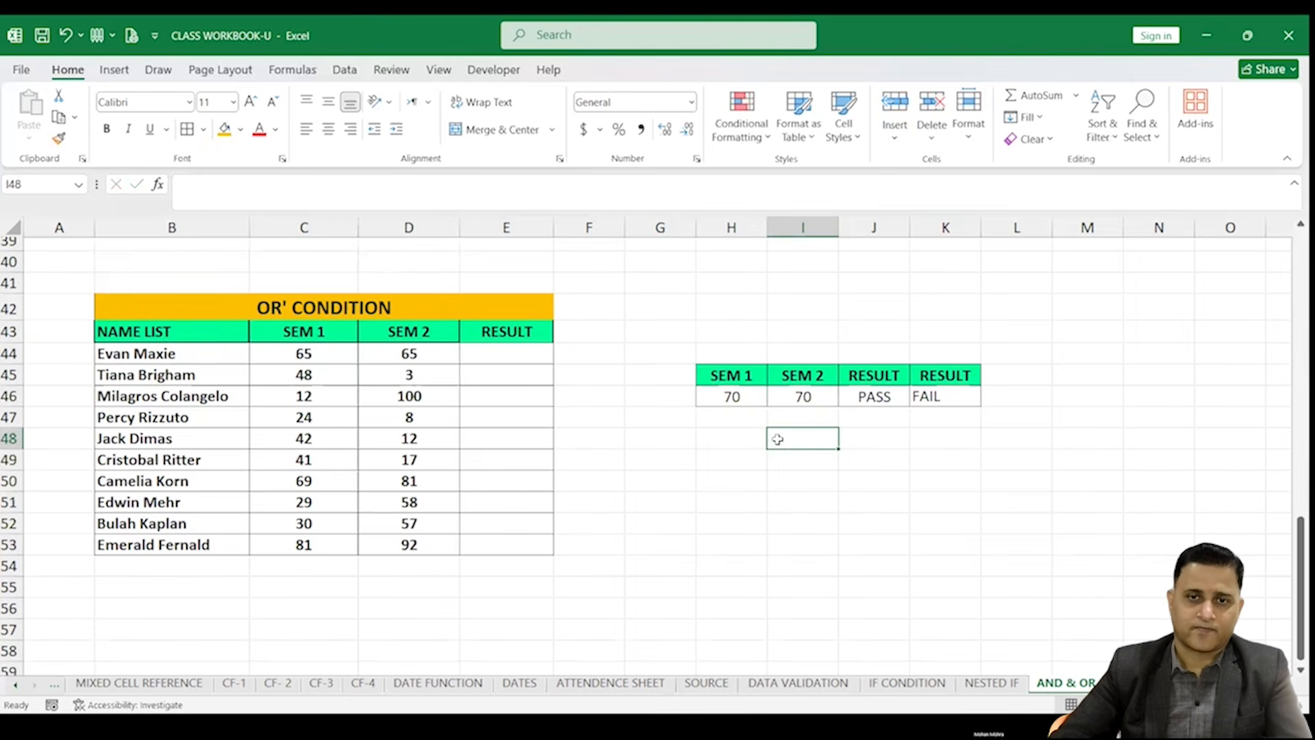
Begin an IF formula in E44 with a nested OR testing C44>=70 and D44>=70
{"action": "left_click", "coordinate": [308, 354]}
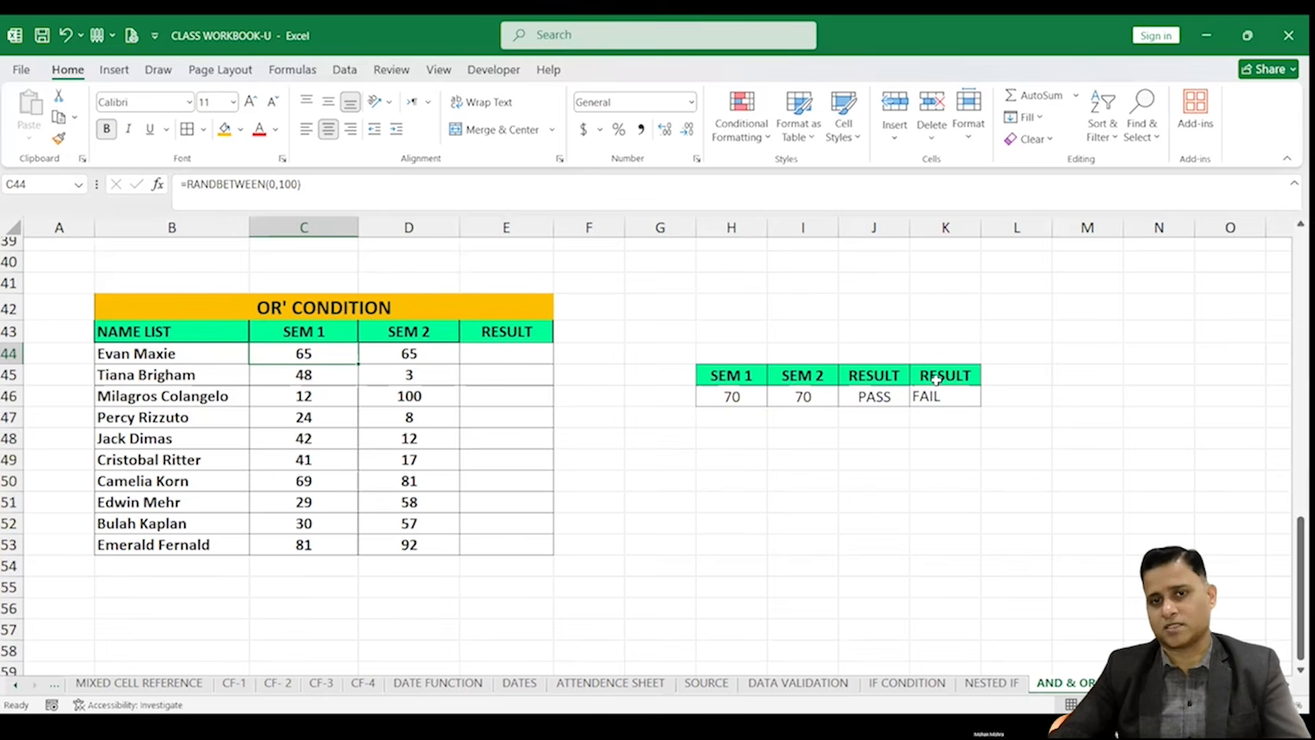
{"action": "left_click", "coordinate": [517, 353]}
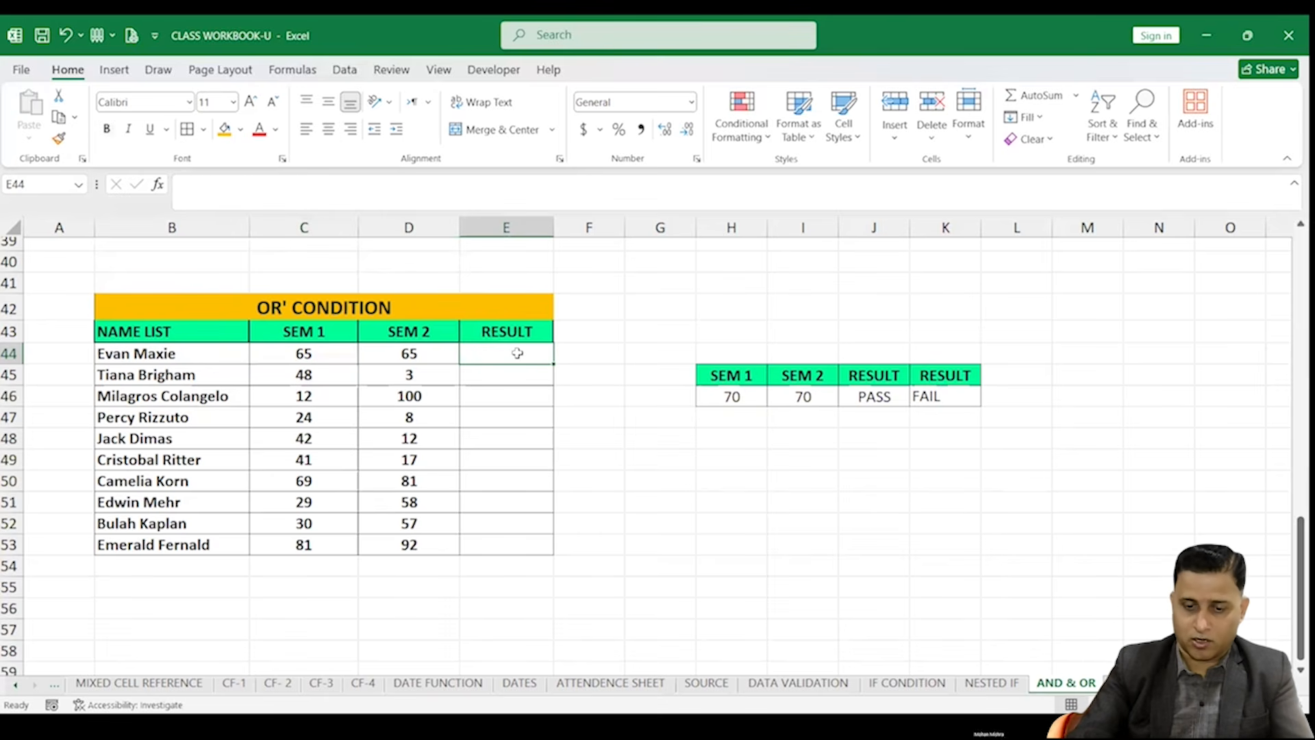
{"action": "type", "text": "="}
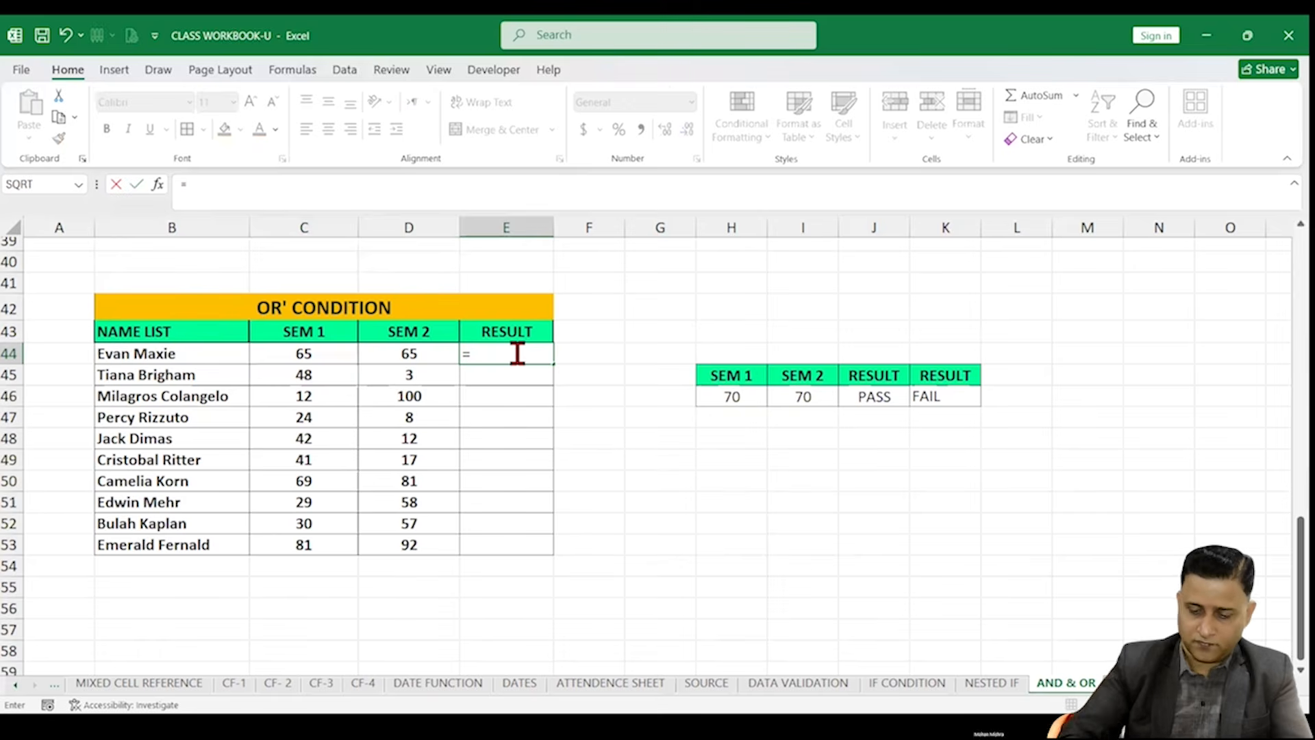
{"action": "type", "text": "IF("}
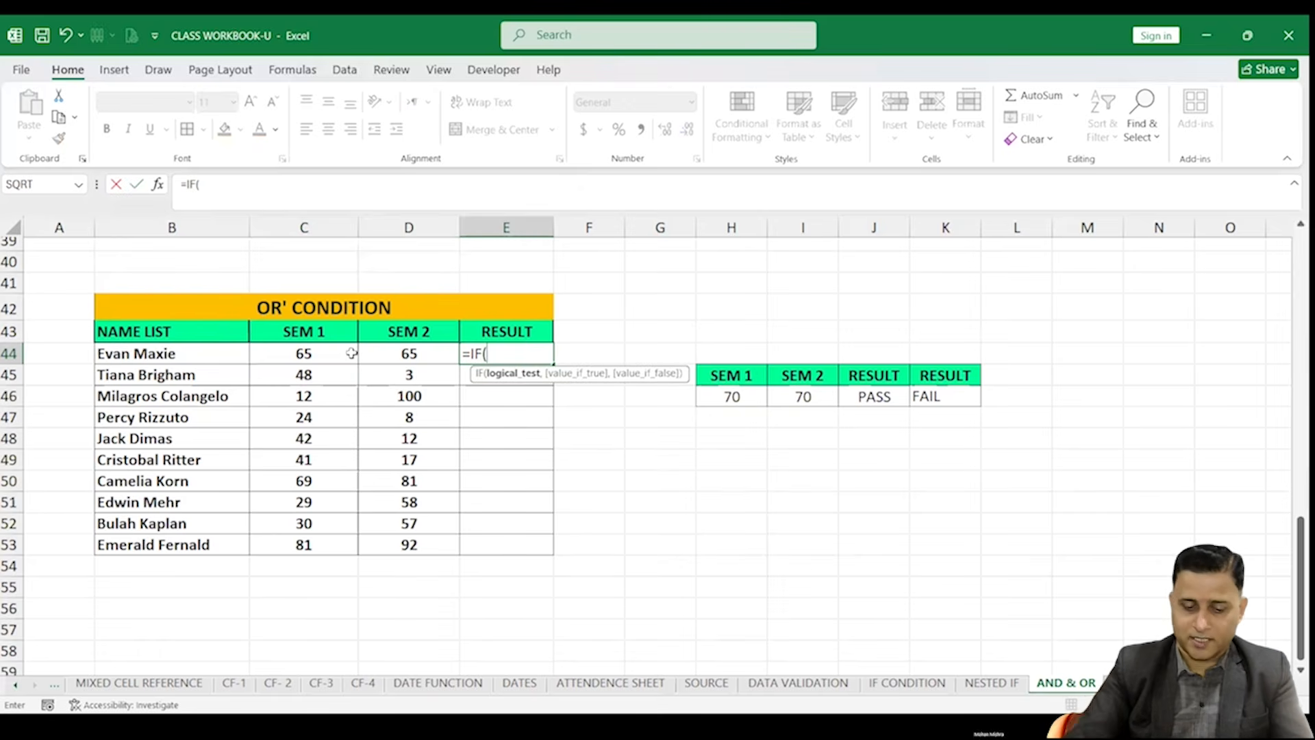
{"action": "type", "text": "OR"}
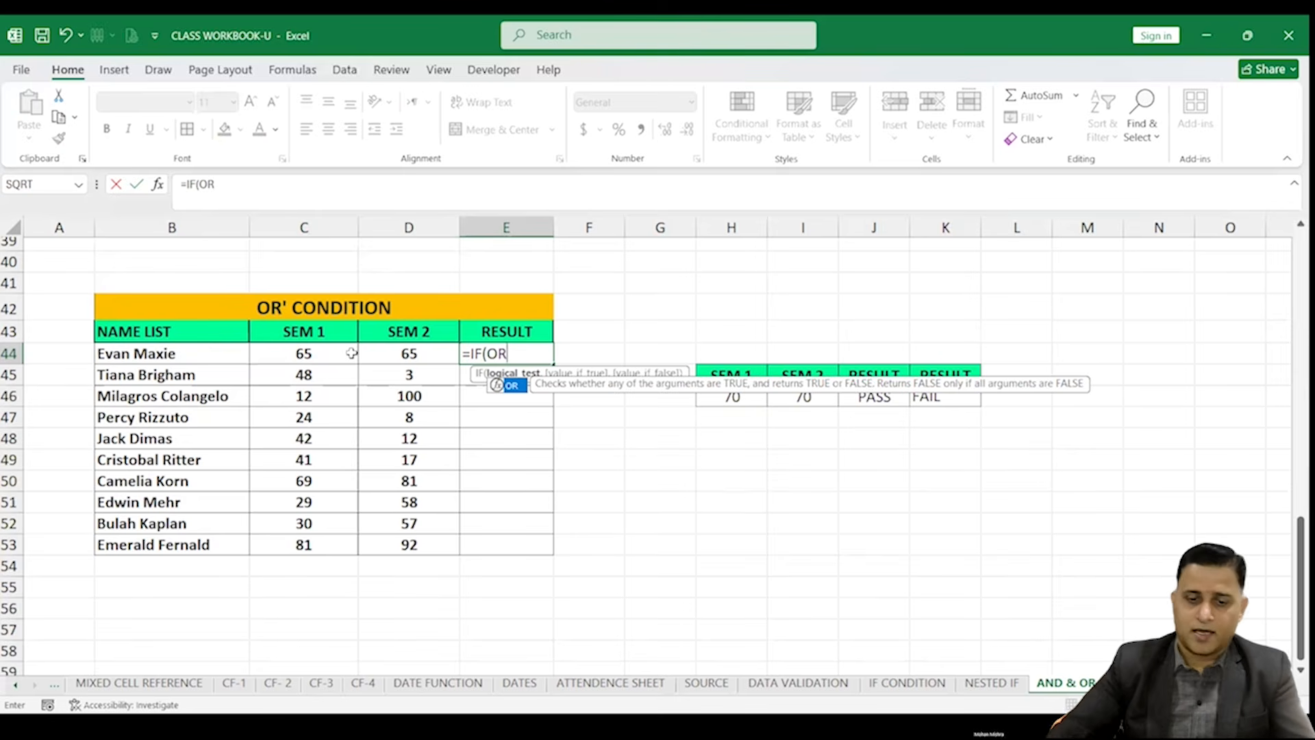
{"action": "type", "text": "("}
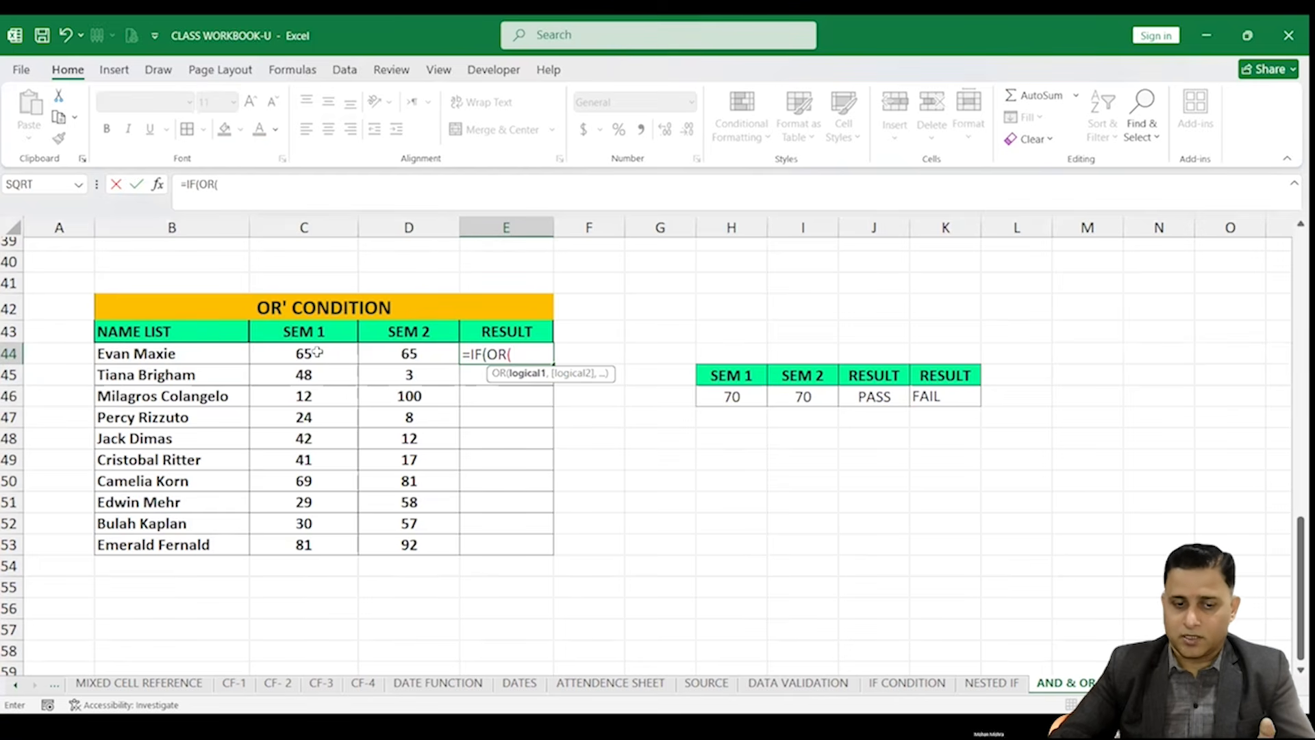
{"action": "left_click", "coordinate": [318, 353]}
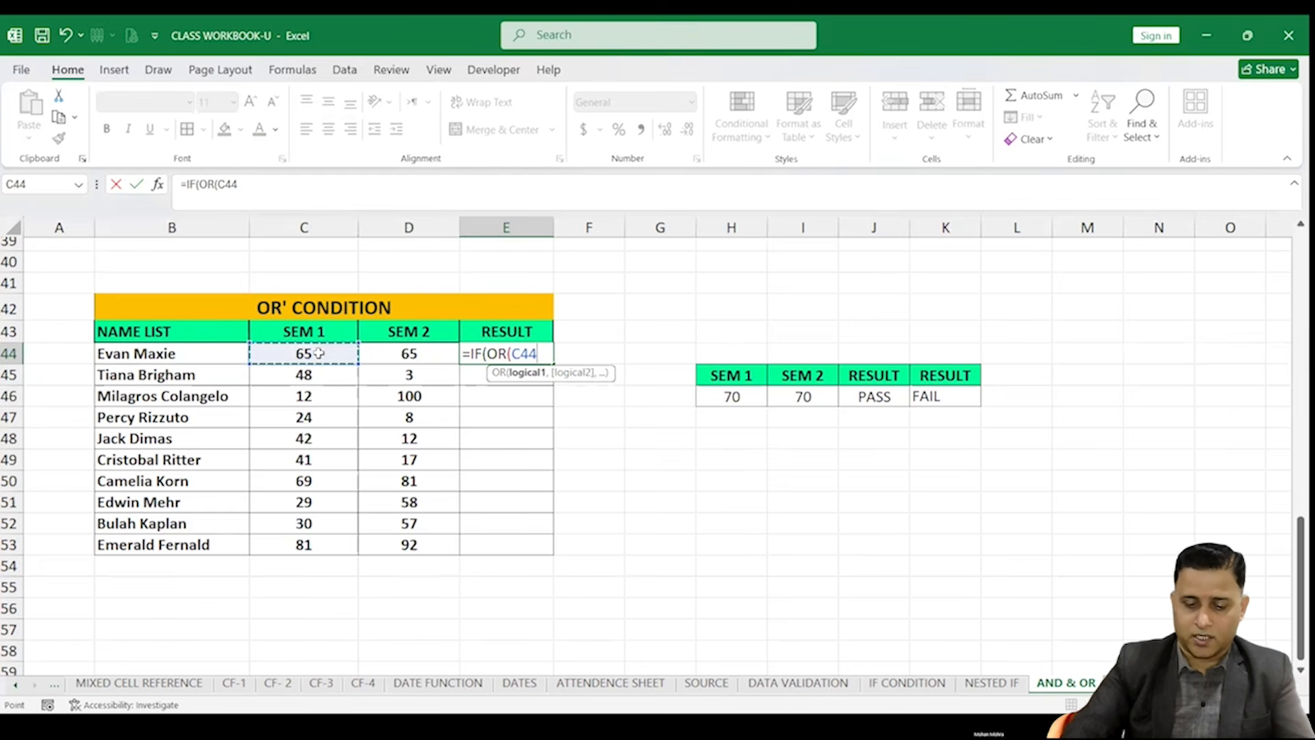
{"action": "type", "text": ">=70"}
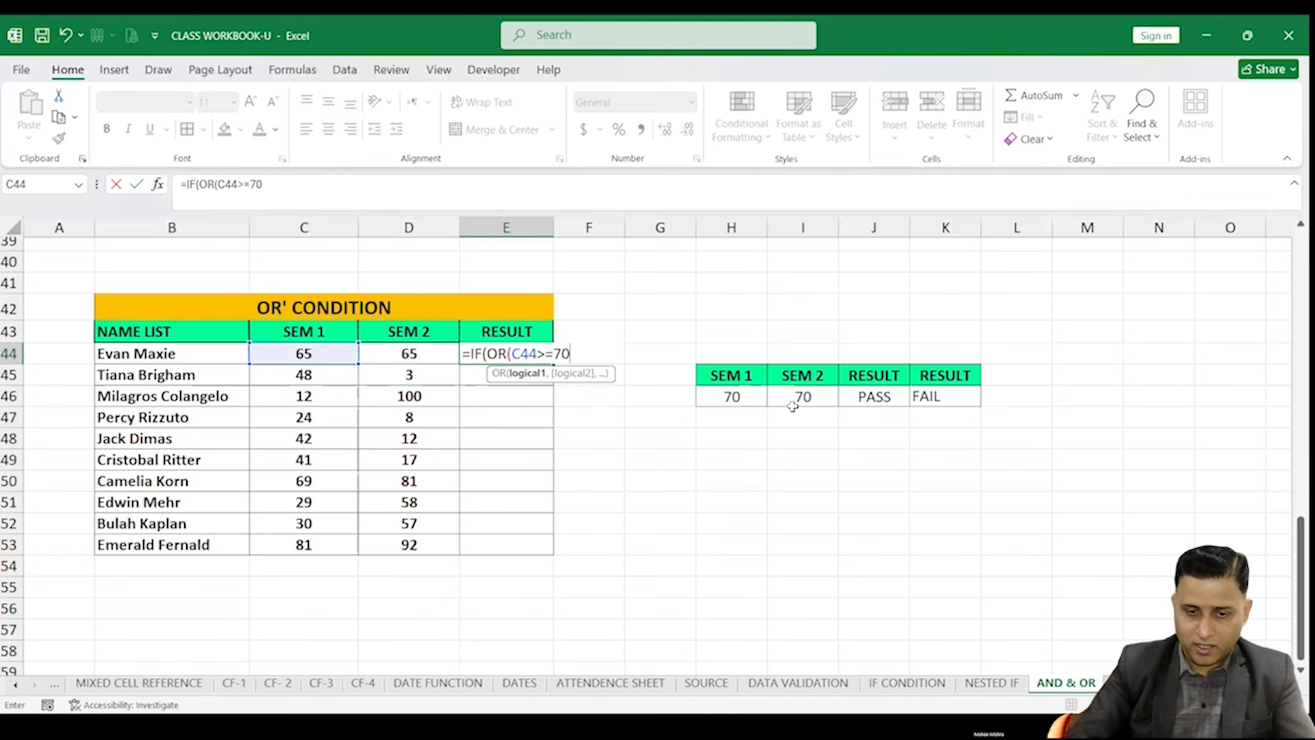
{"action": "type", "text": ","}
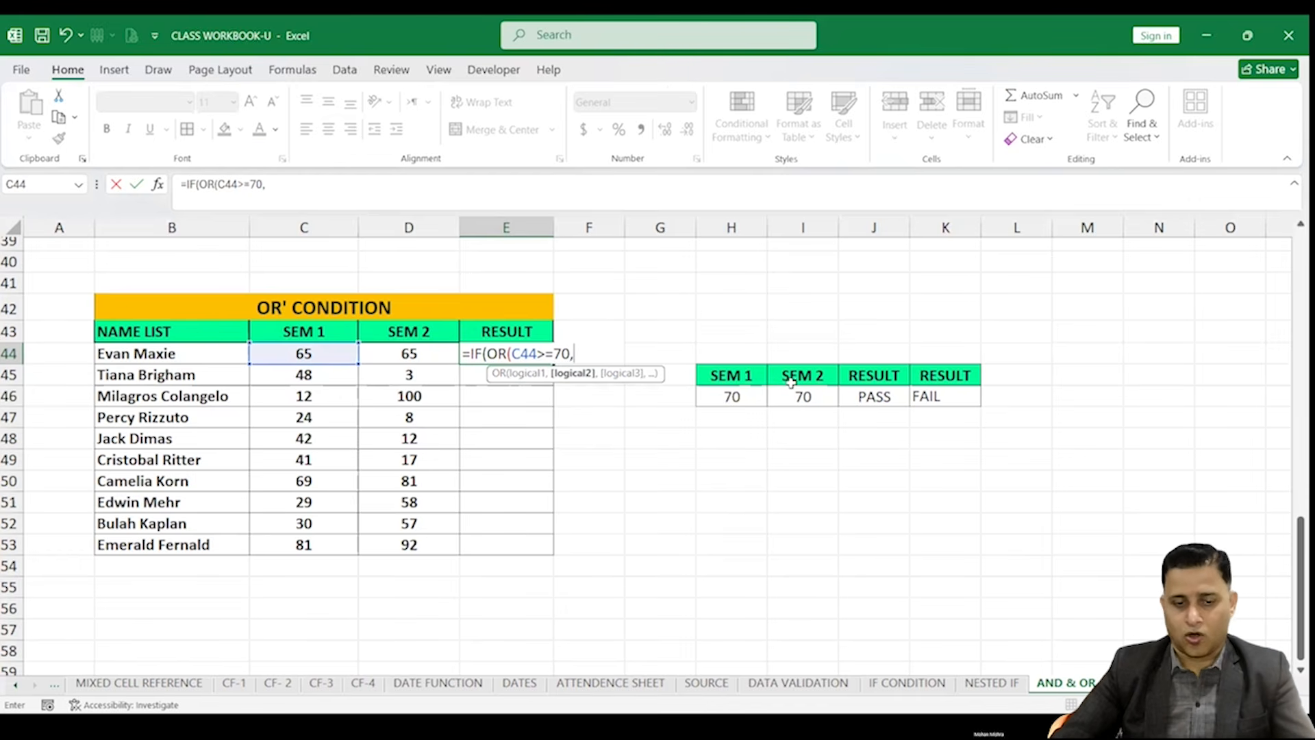
{"action": "left_click", "coordinate": [420, 355]}
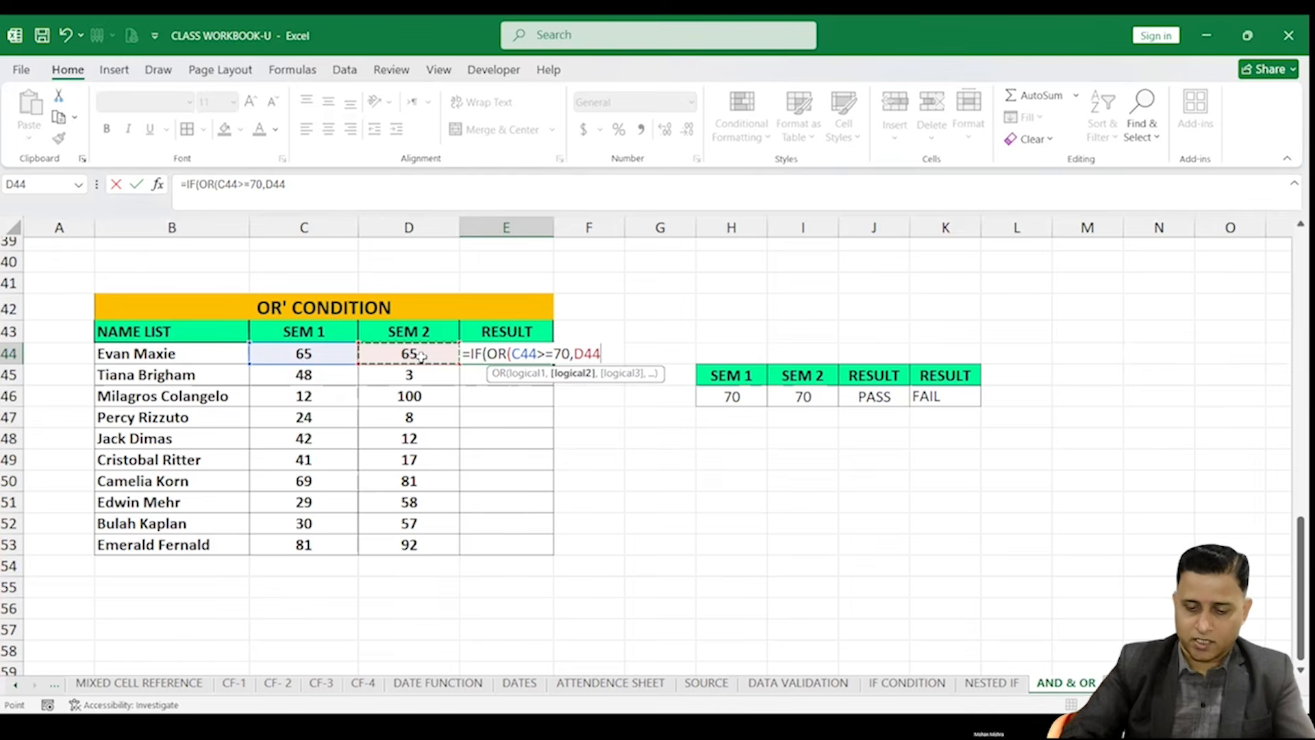
{"action": "type", "text": ">=70"}
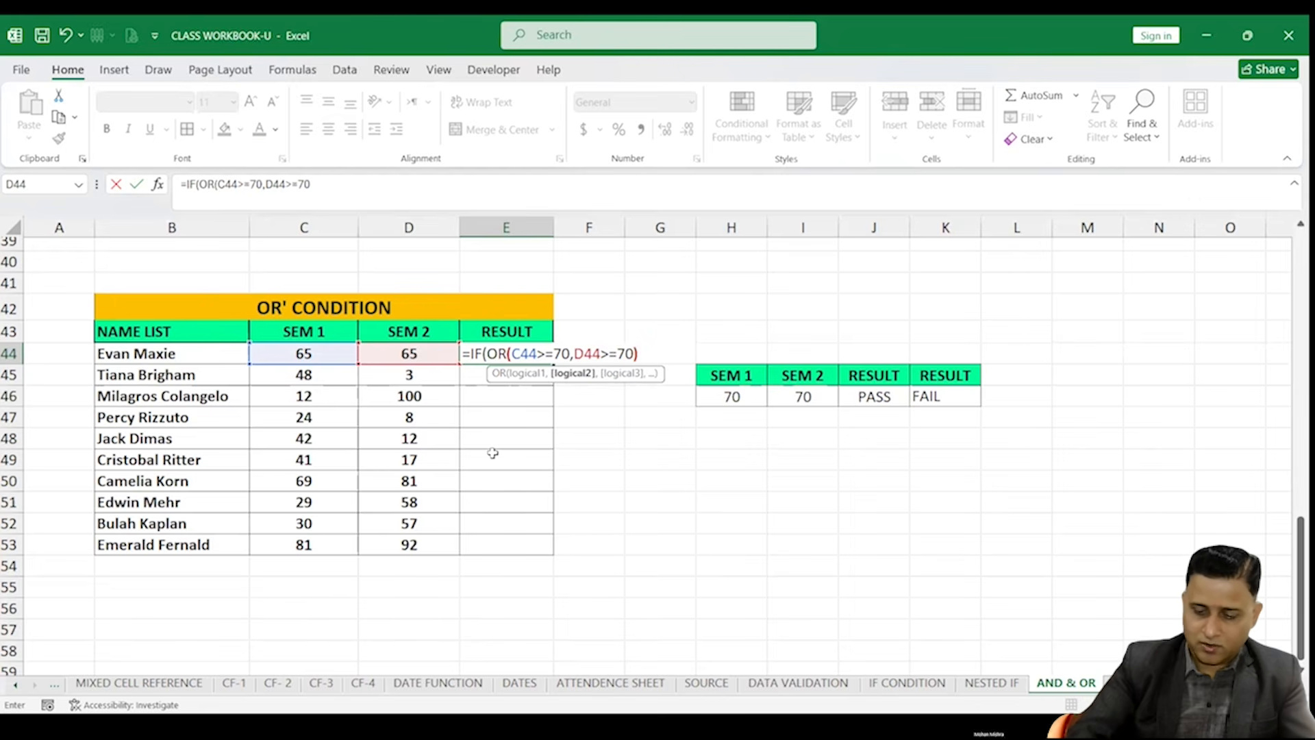
Complete the E44 formula with "PASS" if true and "FAIL" if false, and fill it down to E53
{"action": "type", "text": "),\""}
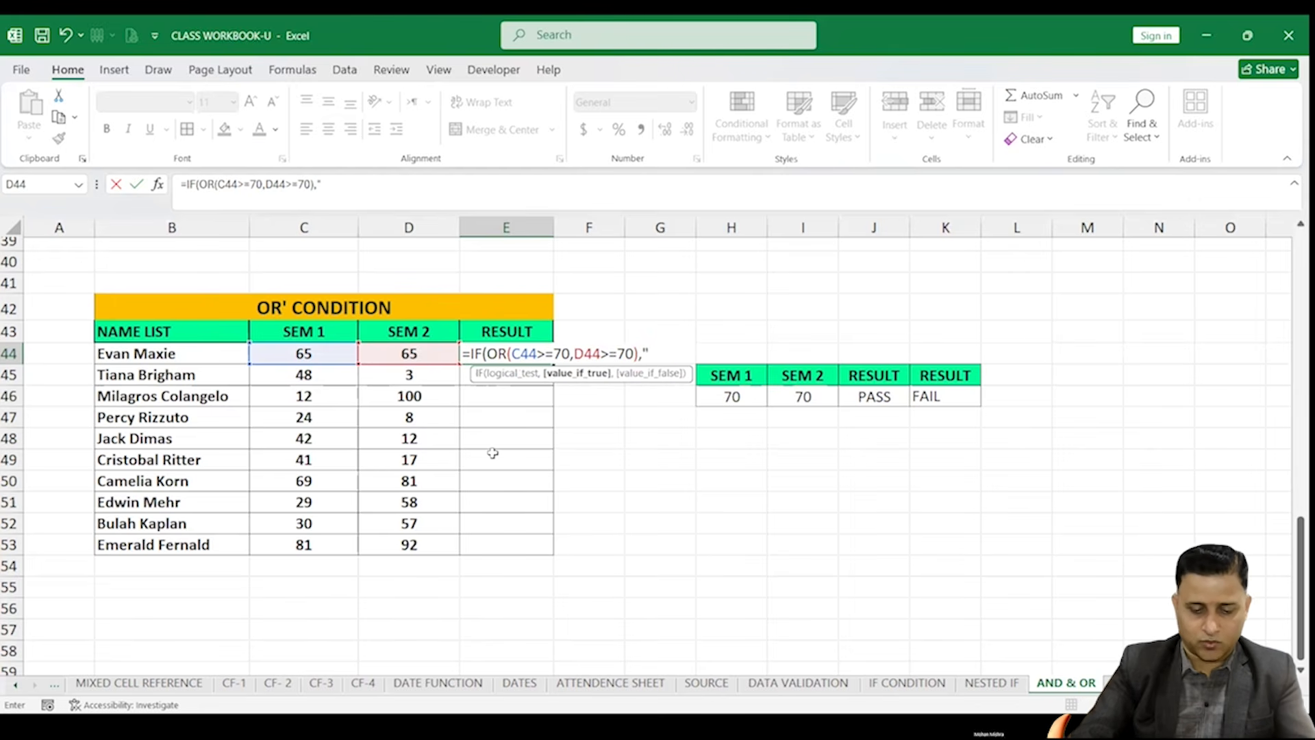
{"action": "type", "text": "PASS\""}
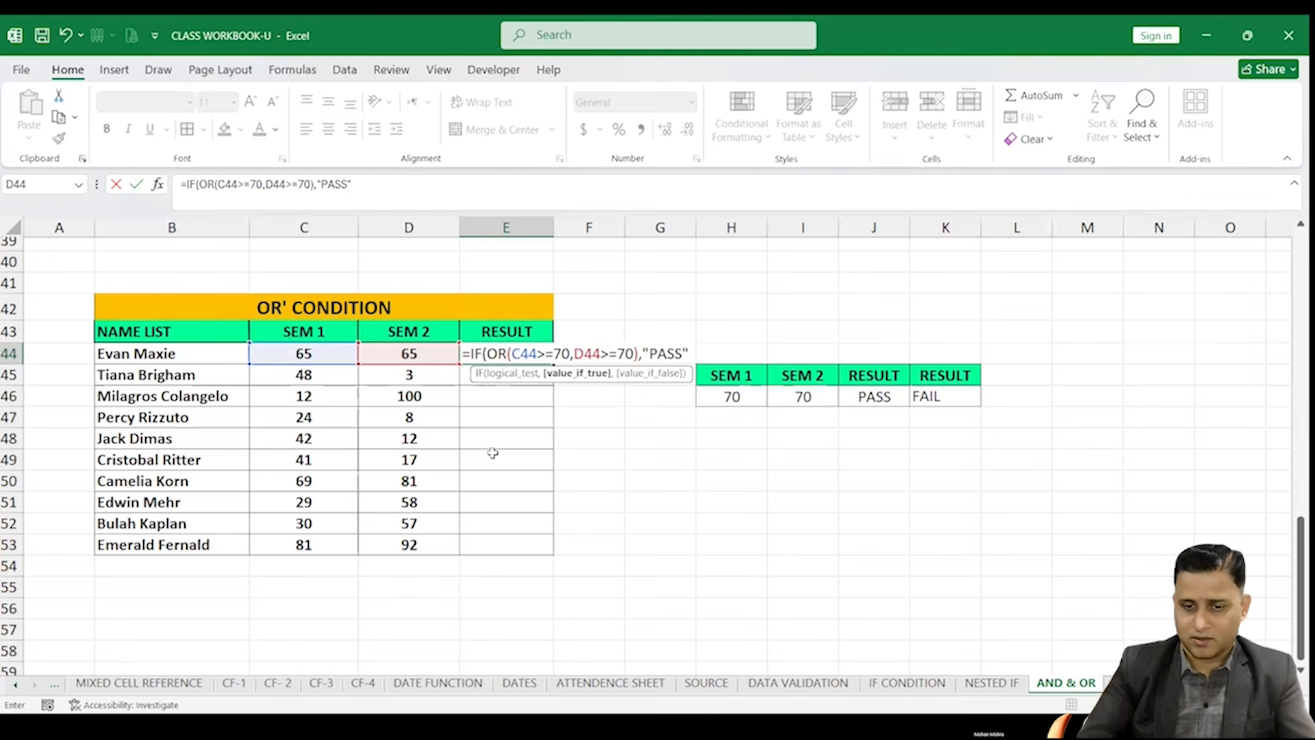
{"action": "type", "text": ","}
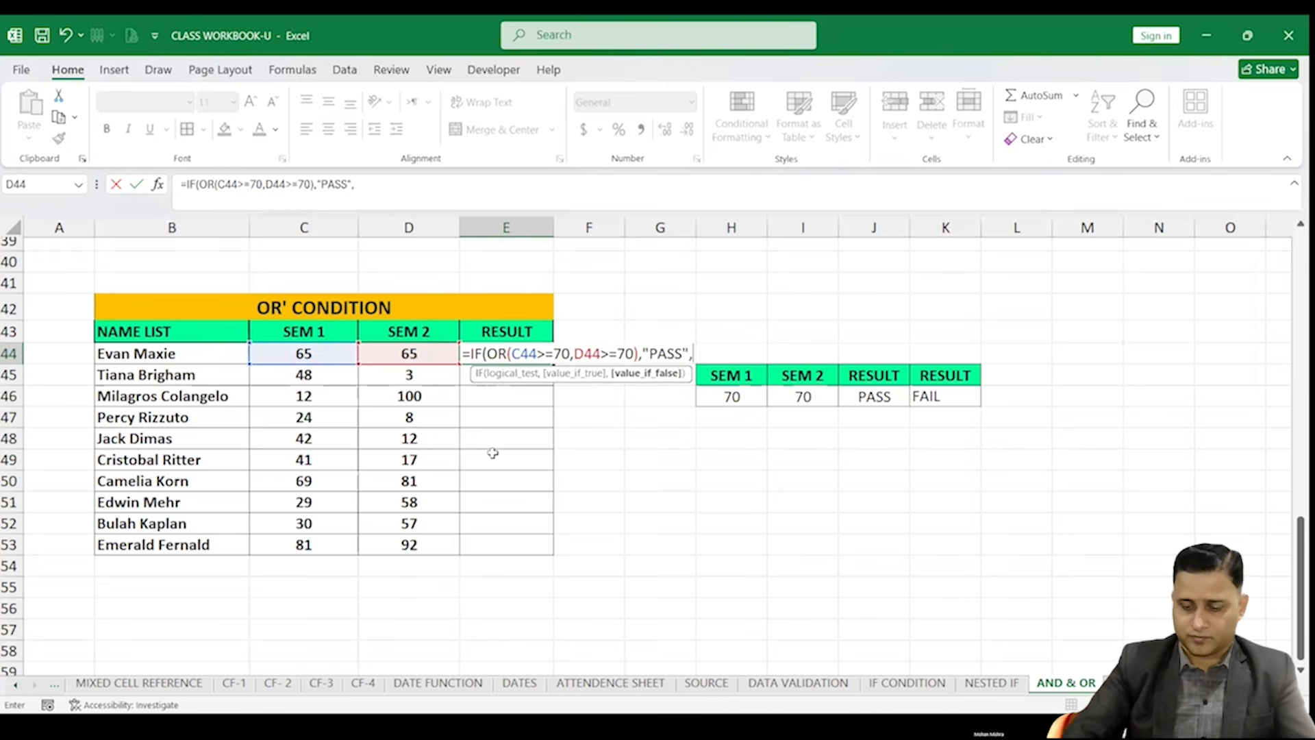
{"action": "type", "text": "\"FAIL"}
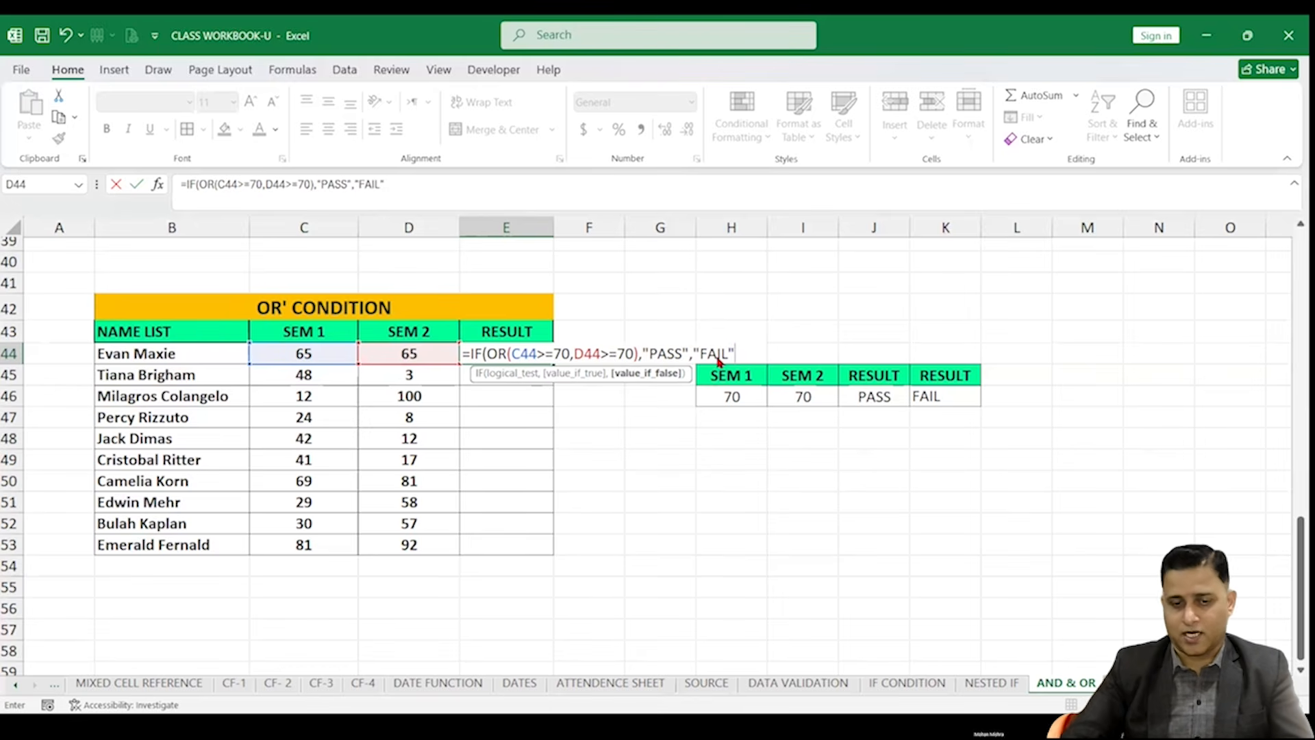
{"action": "key", "text": "Return"}
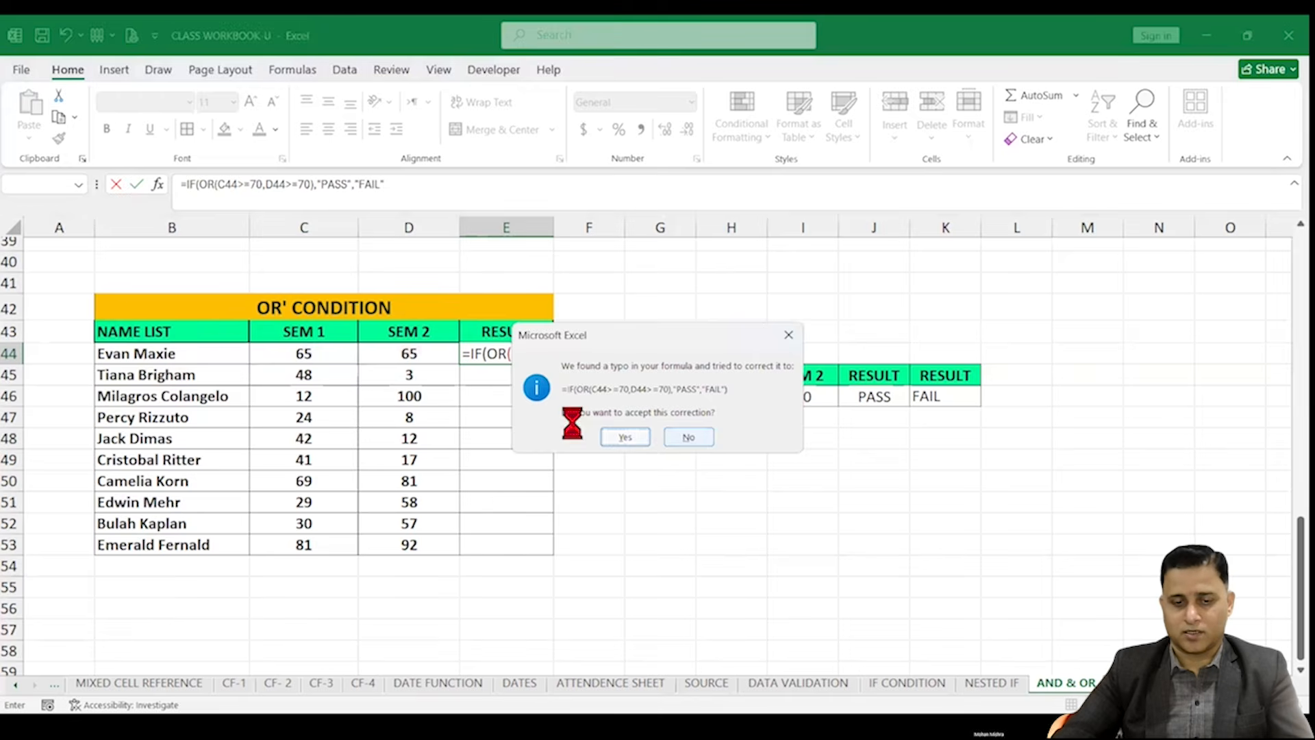
{"action": "key", "text": "Return"}
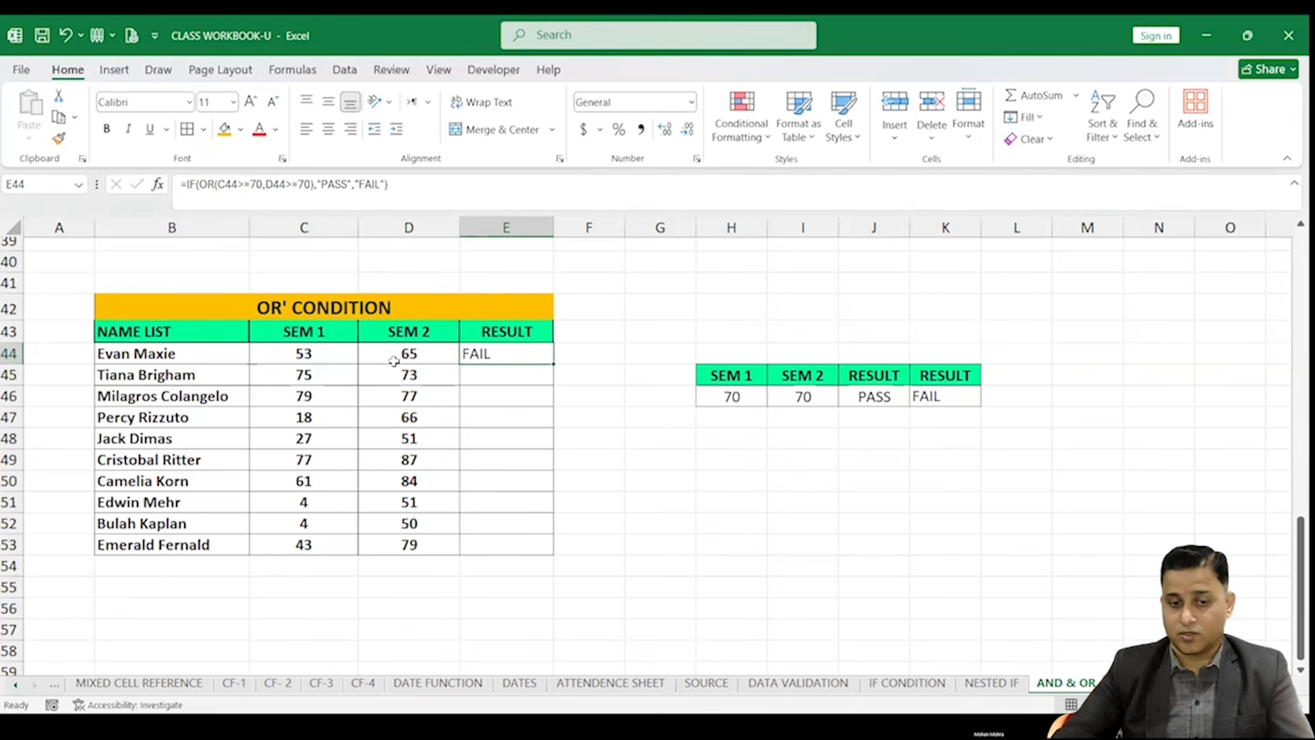
{"action": "double_click", "coordinate": [552, 364]}
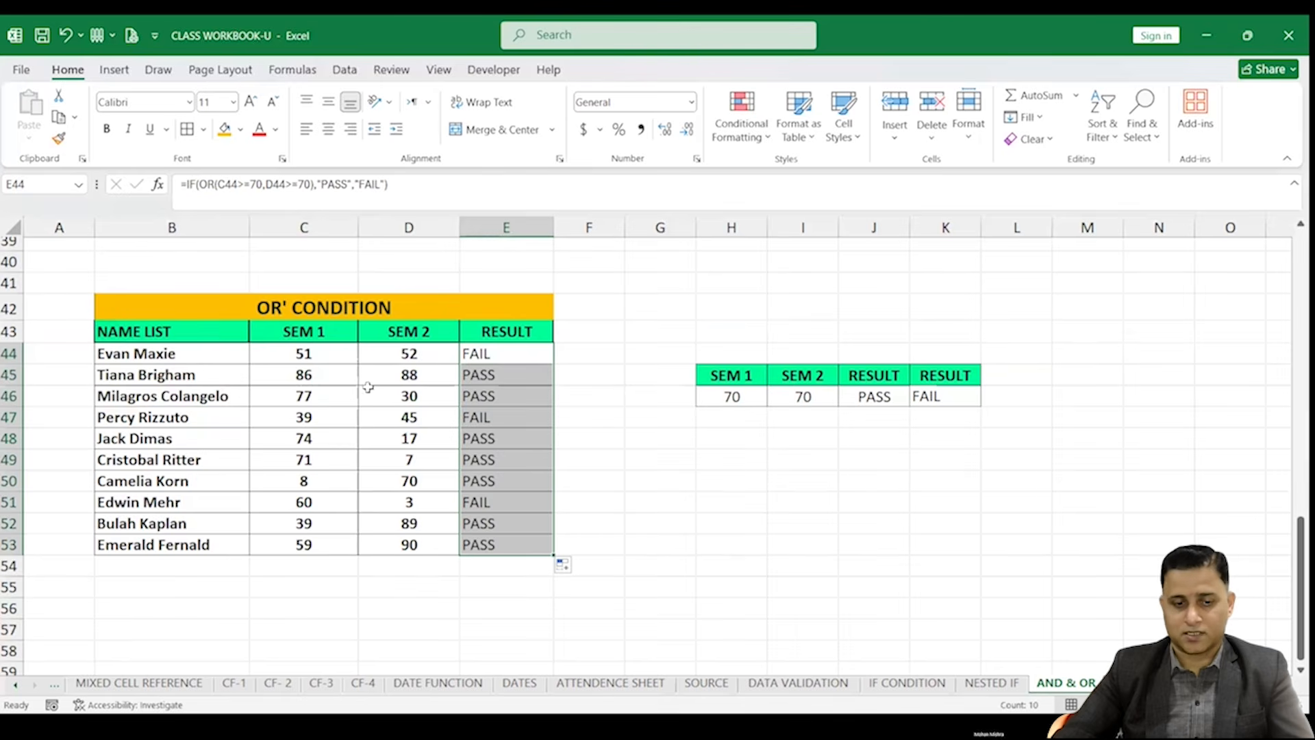
Compare the SEM 1 and SEM 2 marks with the results in rows 45, 46, 48, 49 and 50 of the OR condition table
{"action": "left_click", "coordinate": [319, 375]}
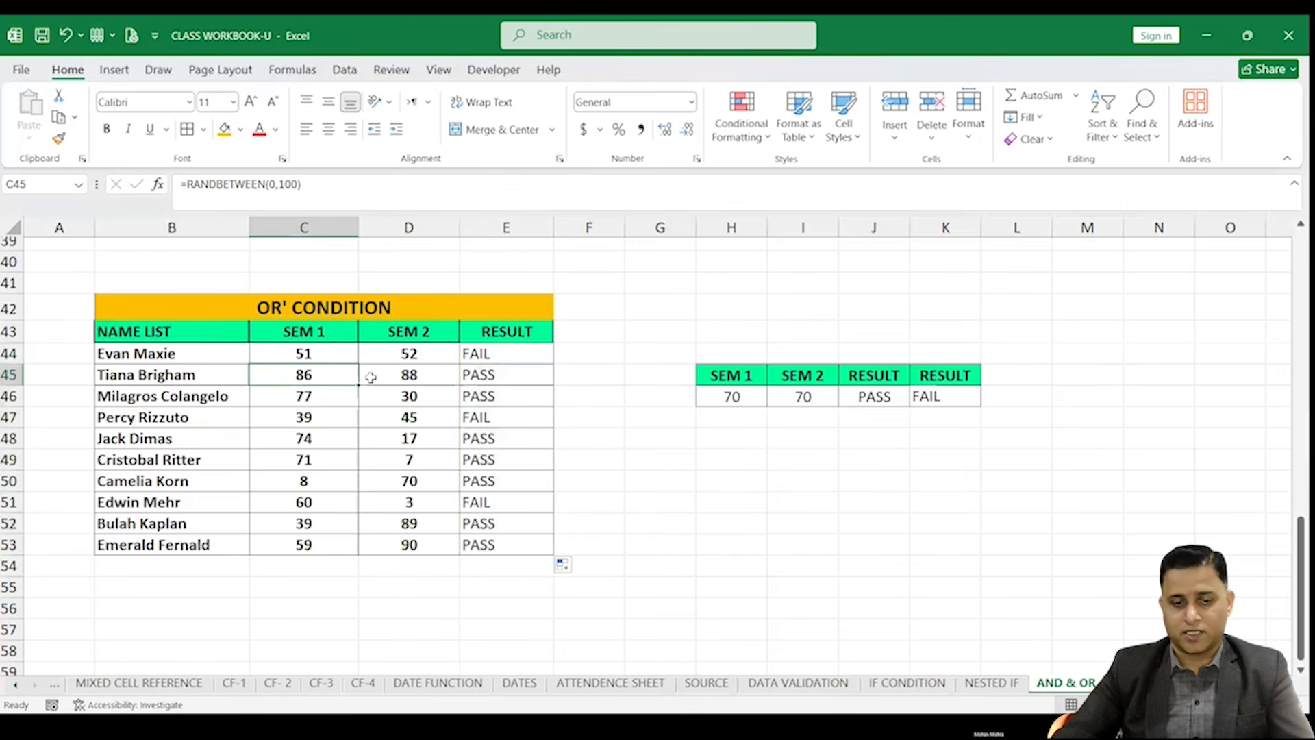
{"action": "left_click", "coordinate": [322, 399]}
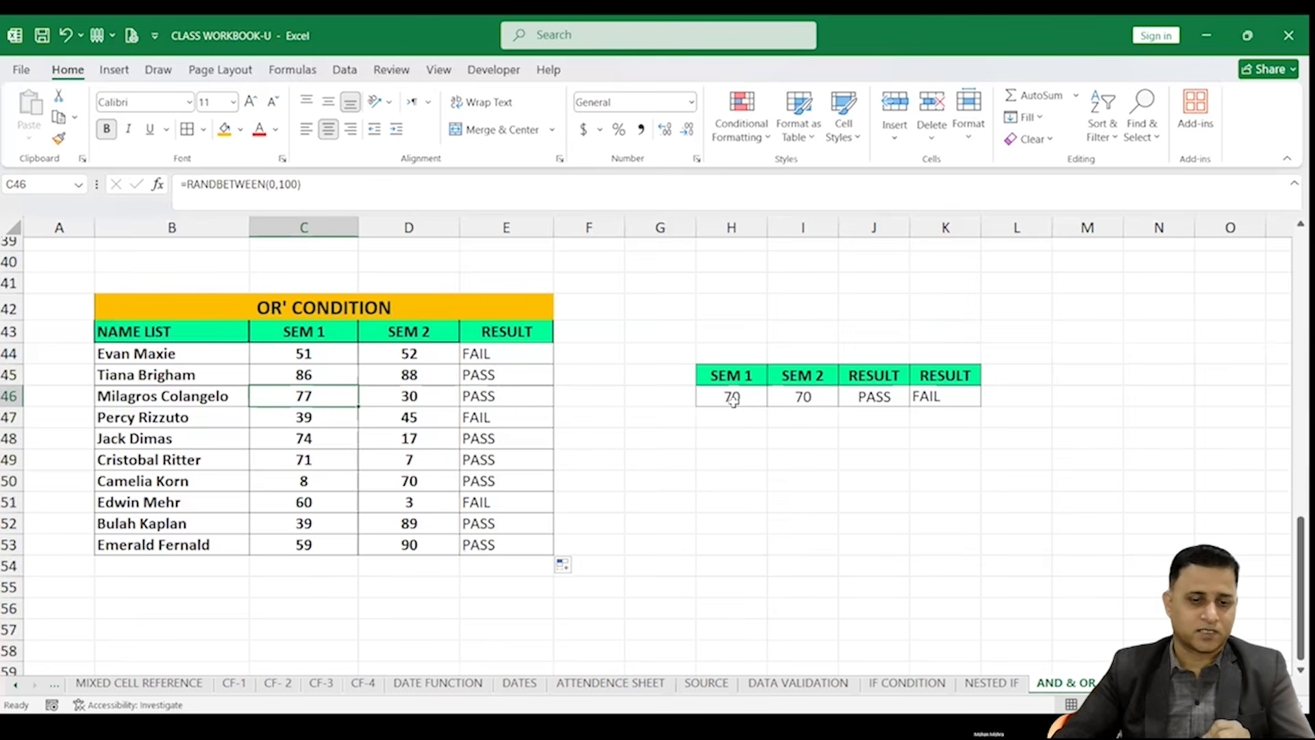
{"action": "left_click", "coordinate": [326, 414]}
{"action": "left_click", "coordinate": [328, 395]}
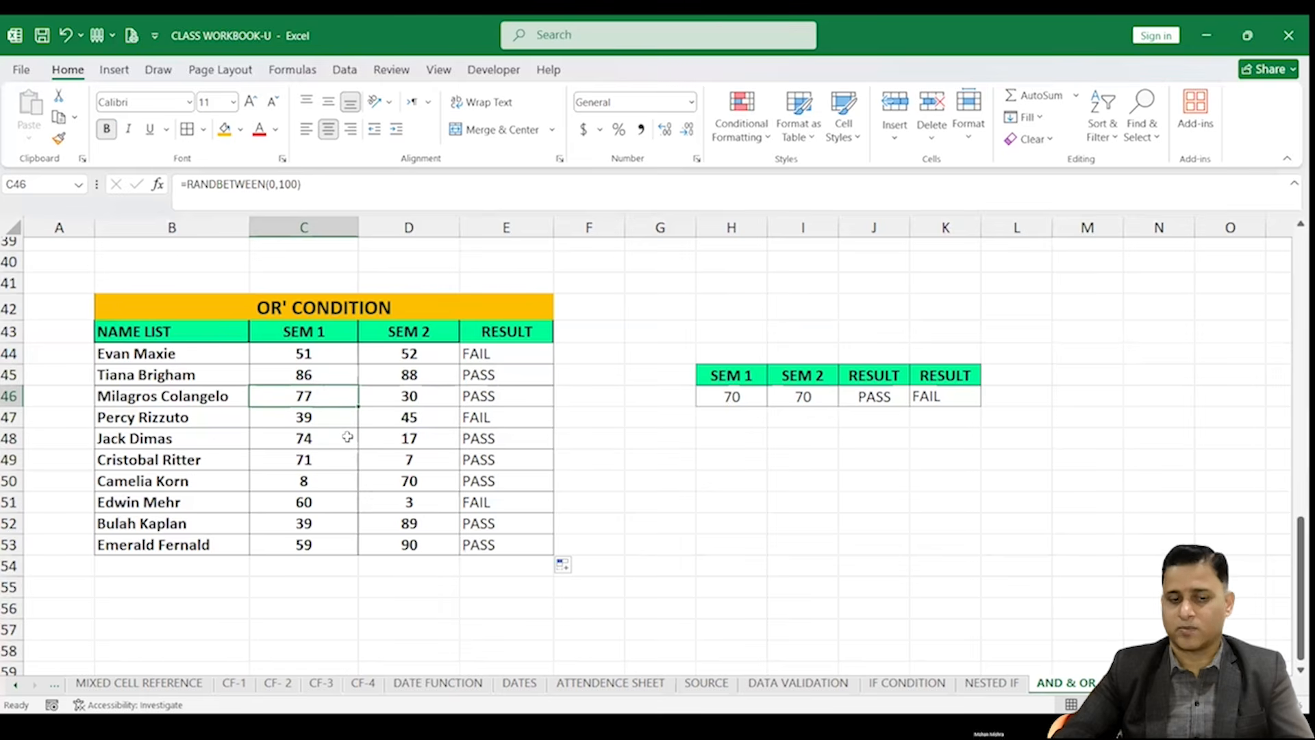
{"action": "left_click", "coordinate": [421, 398]}
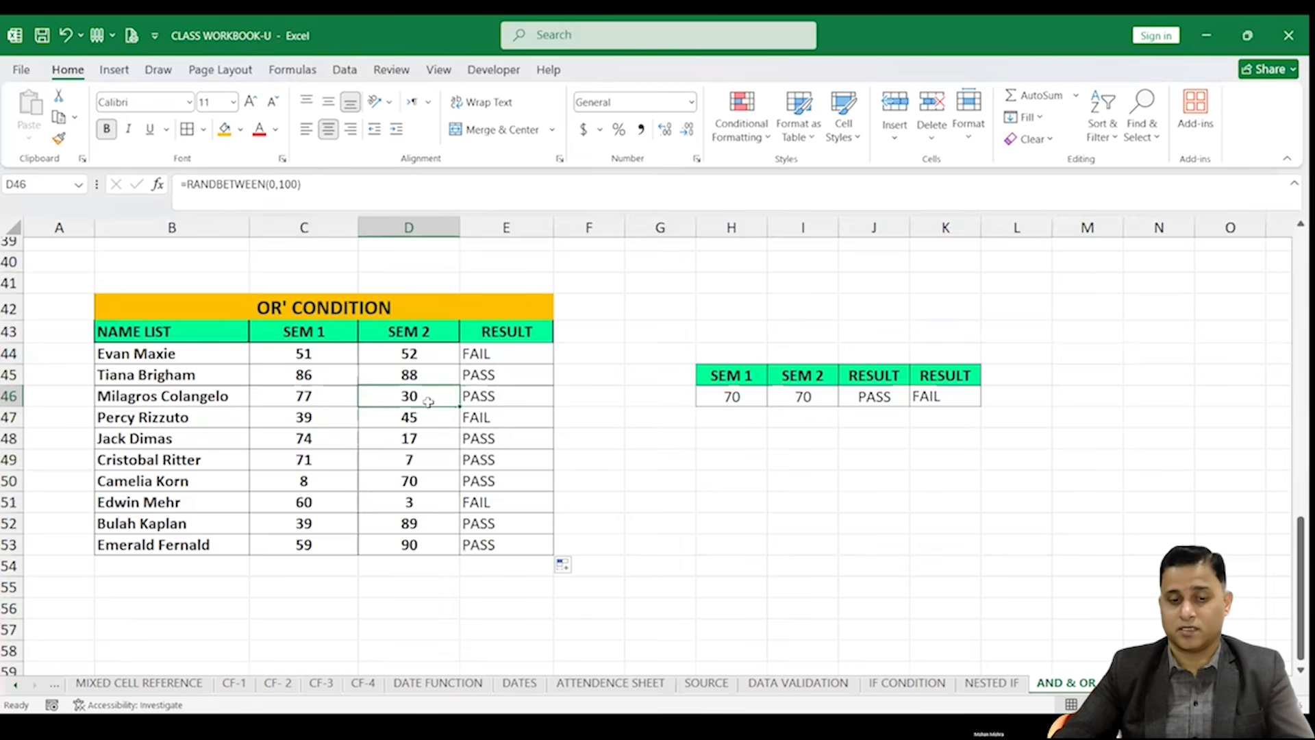
{"action": "left_click", "coordinate": [315, 432]}
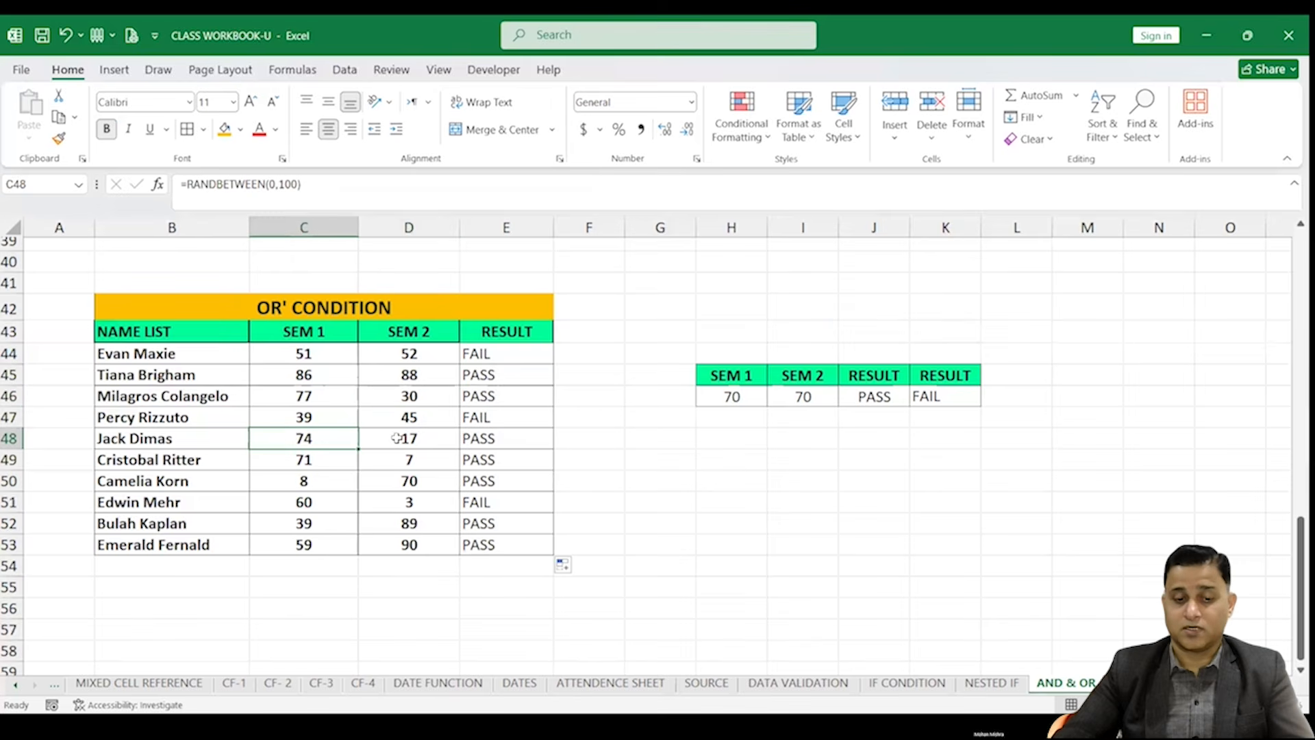
{"action": "left_click", "coordinate": [313, 464]}
{"action": "left_click", "coordinate": [306, 490]}
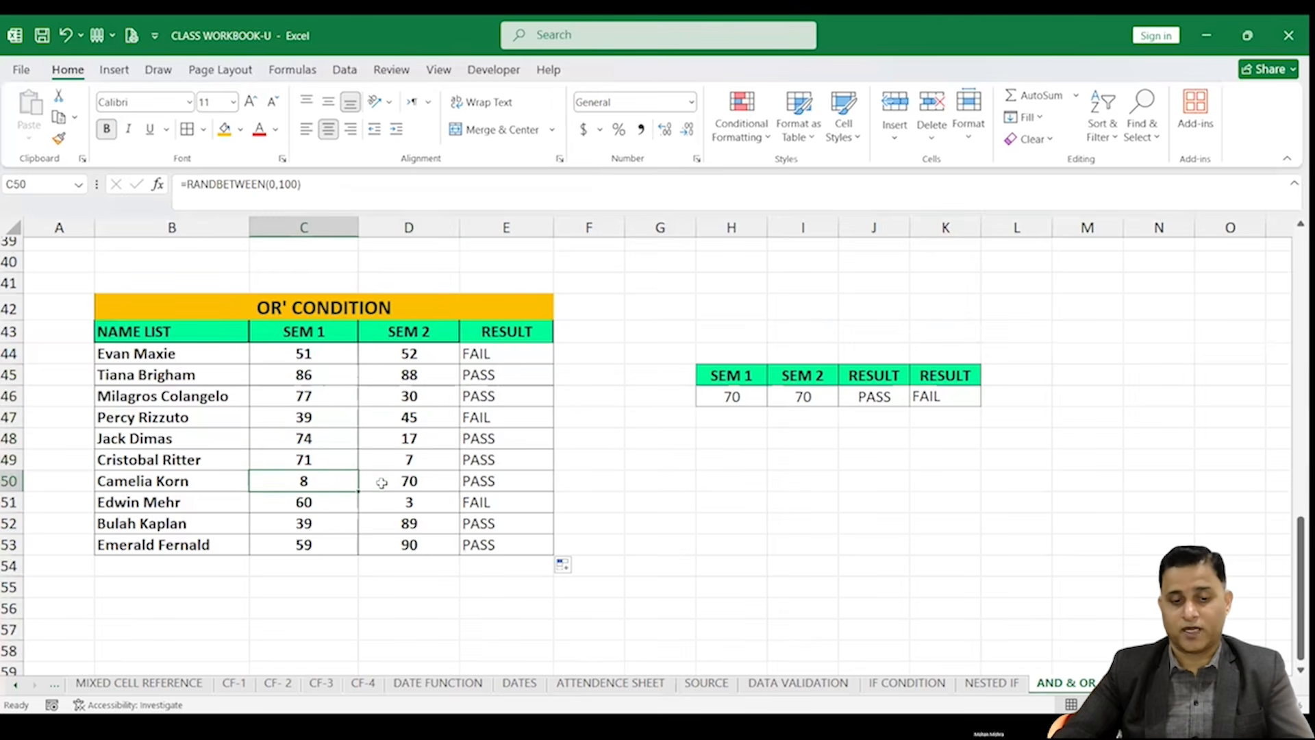
{"action": "left_click", "coordinate": [430, 483]}
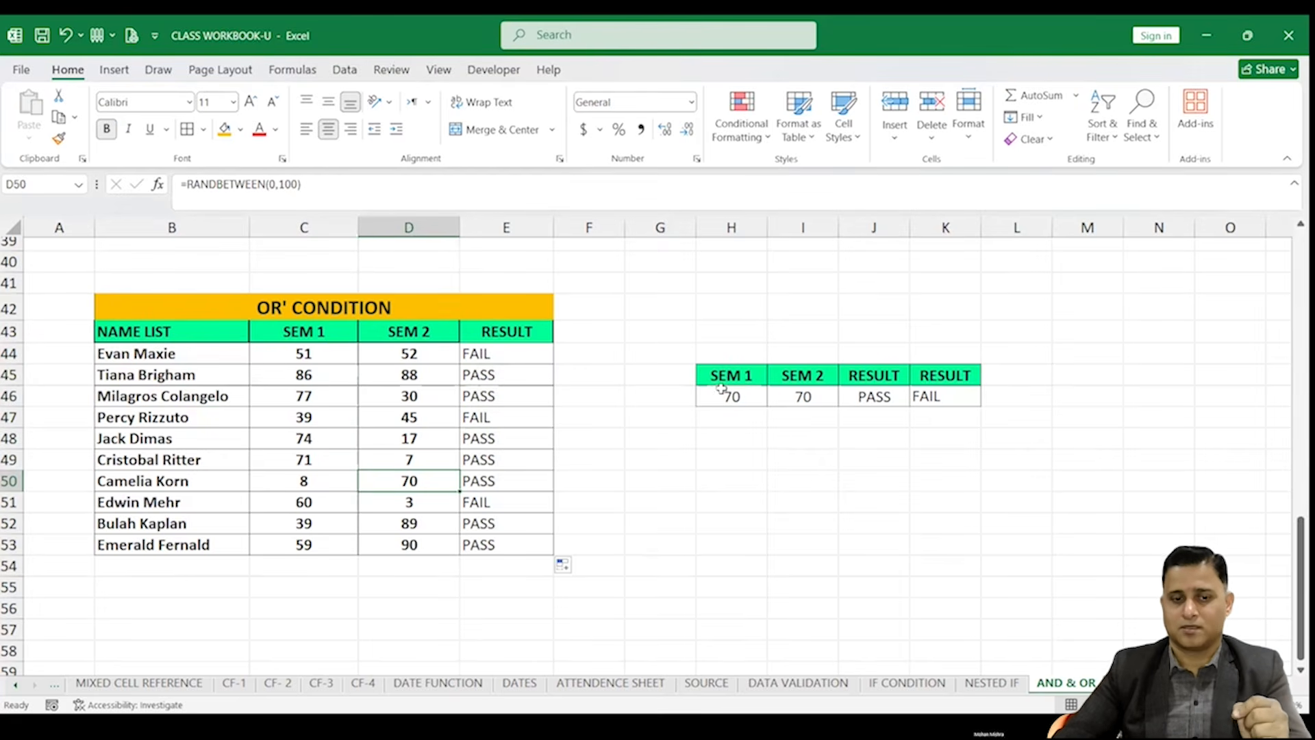
Copy the OR formula from E44 without its equals sign and paste it as text into H48
{"action": "left_click", "coordinate": [498, 352]}
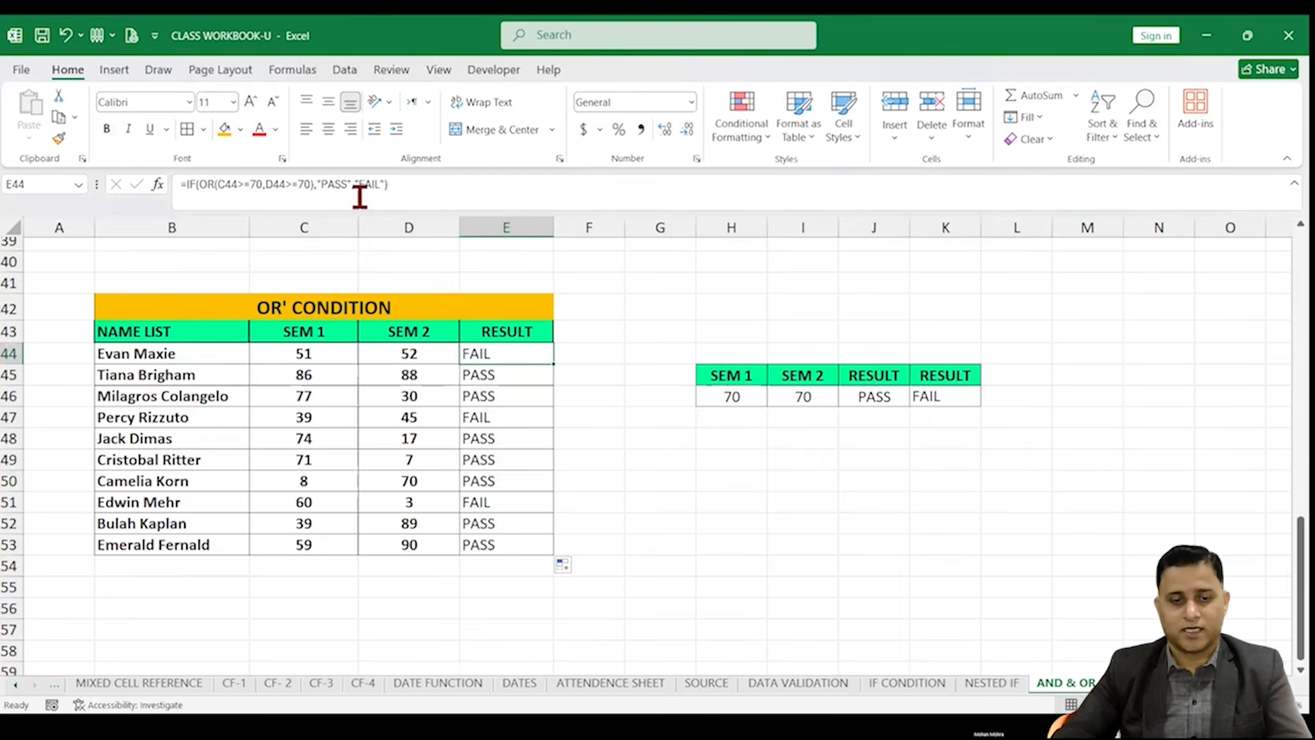
{"action": "left_click_drag", "start_coordinate": [392, 185], "coordinate": [185, 181]}
{"action": "key", "text": "ctrl+c"}
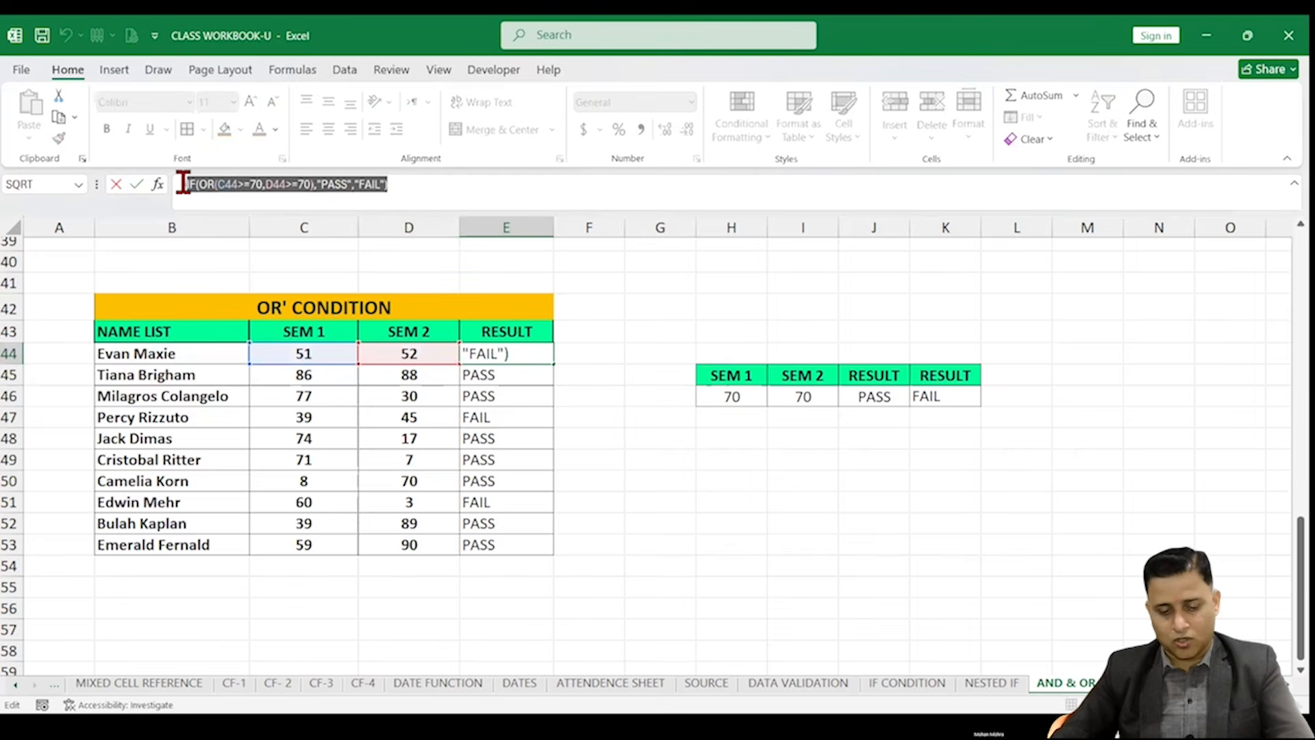
{"action": "key", "text": "Return"}
{"action": "scroll", "coordinate": [738, 470], "scroll_direction": "down", "scroll_amount": 1}
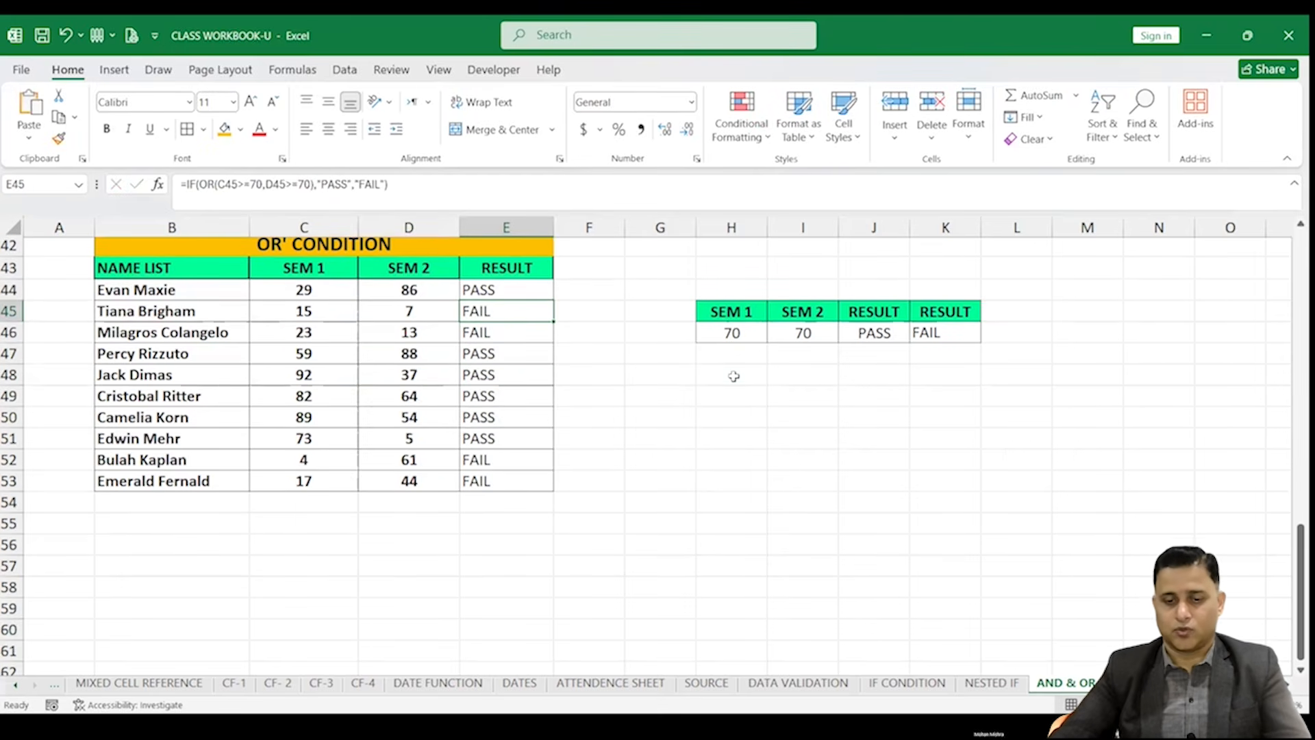
{"action": "left_click", "coordinate": [734, 375]}
{"action": "key", "text": "ctrl+v"}
Copy the AND formula from E24 without its equals sign and paste it as text into H26
{"action": "scroll", "coordinate": [719, 465], "scroll_direction": "up", "scroll_amount": 7}
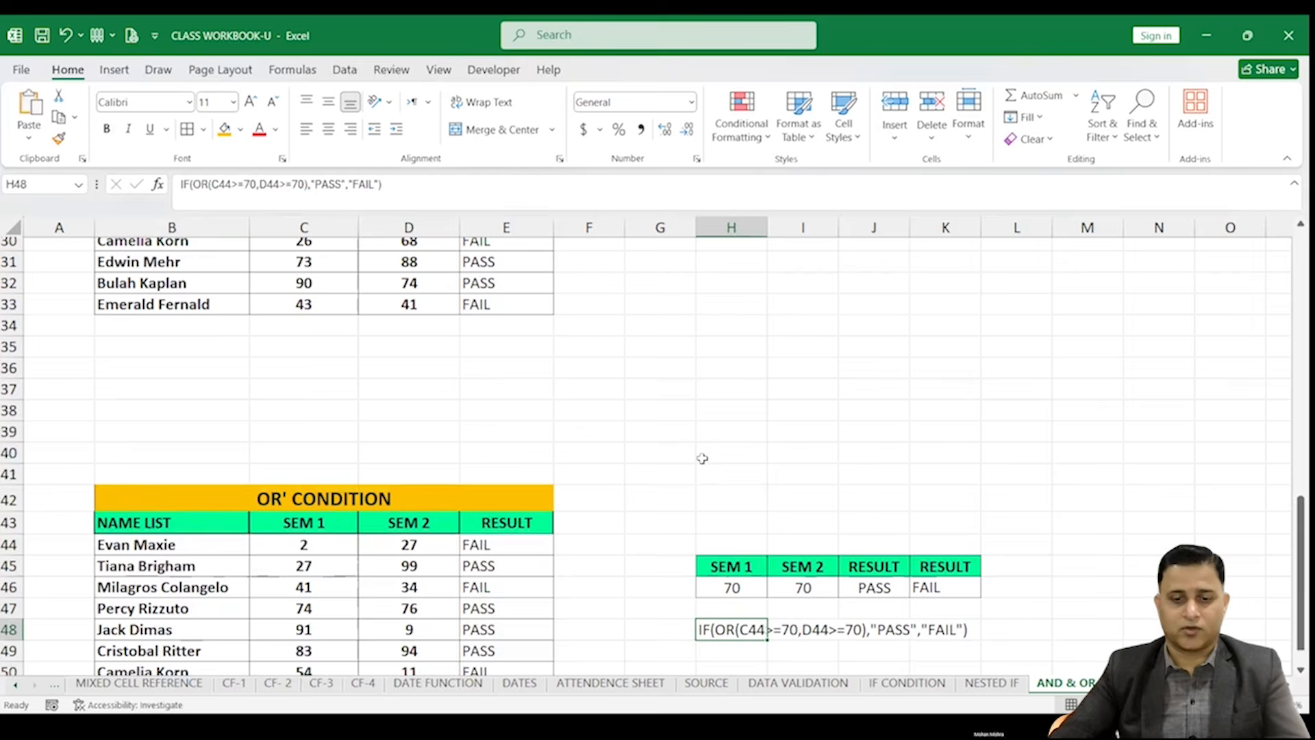
{"action": "left_click", "coordinate": [476, 306]}
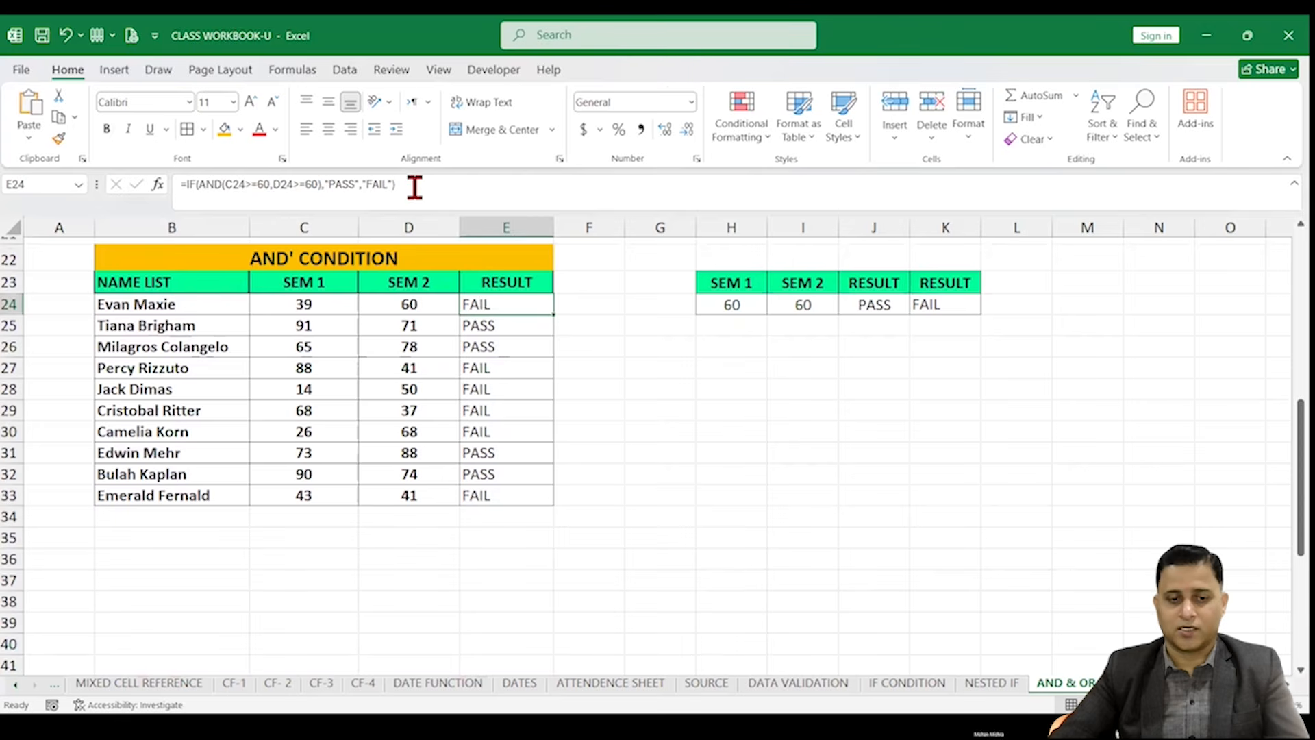
{"action": "left_click_drag", "start_coordinate": [411, 184], "coordinate": [185, 183]}
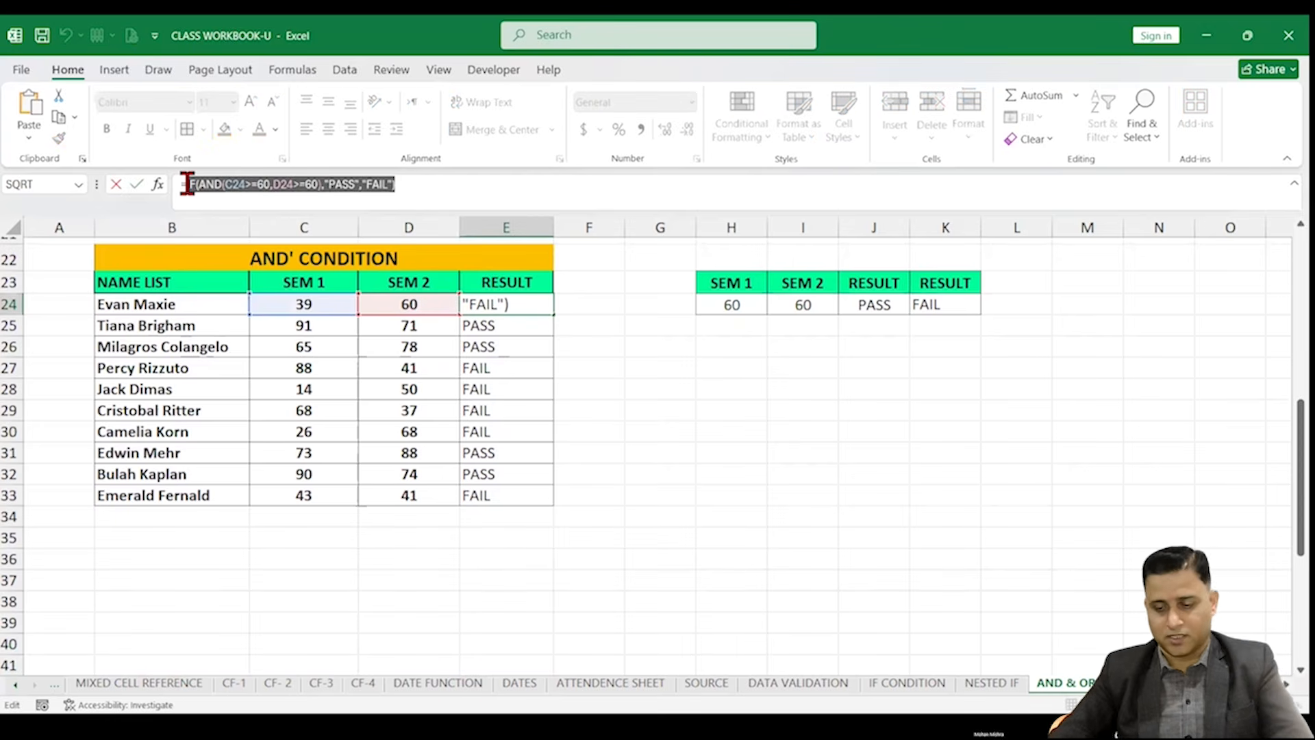
{"action": "key", "text": "ctrl+c"}
{"action": "key", "text": "Return"}
{"action": "left_click", "coordinate": [731, 346]}
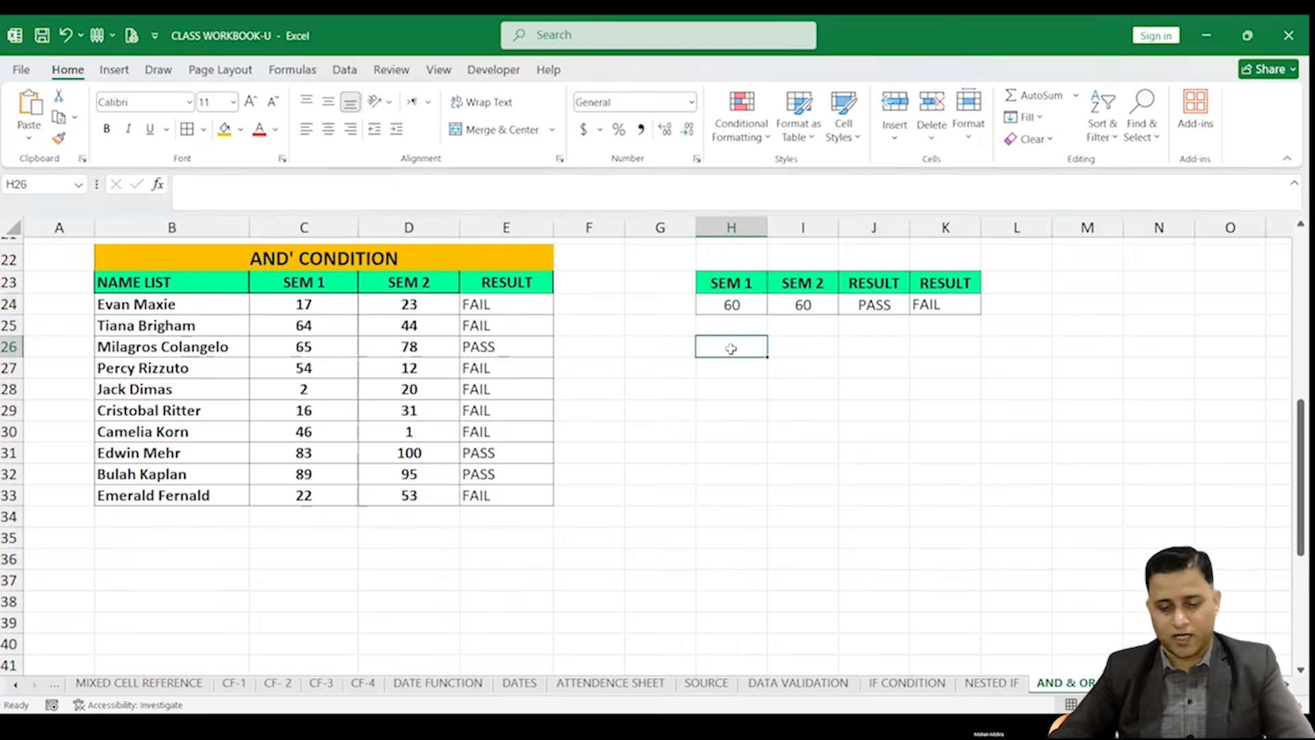
{"action": "key", "text": "ctrl+v"}
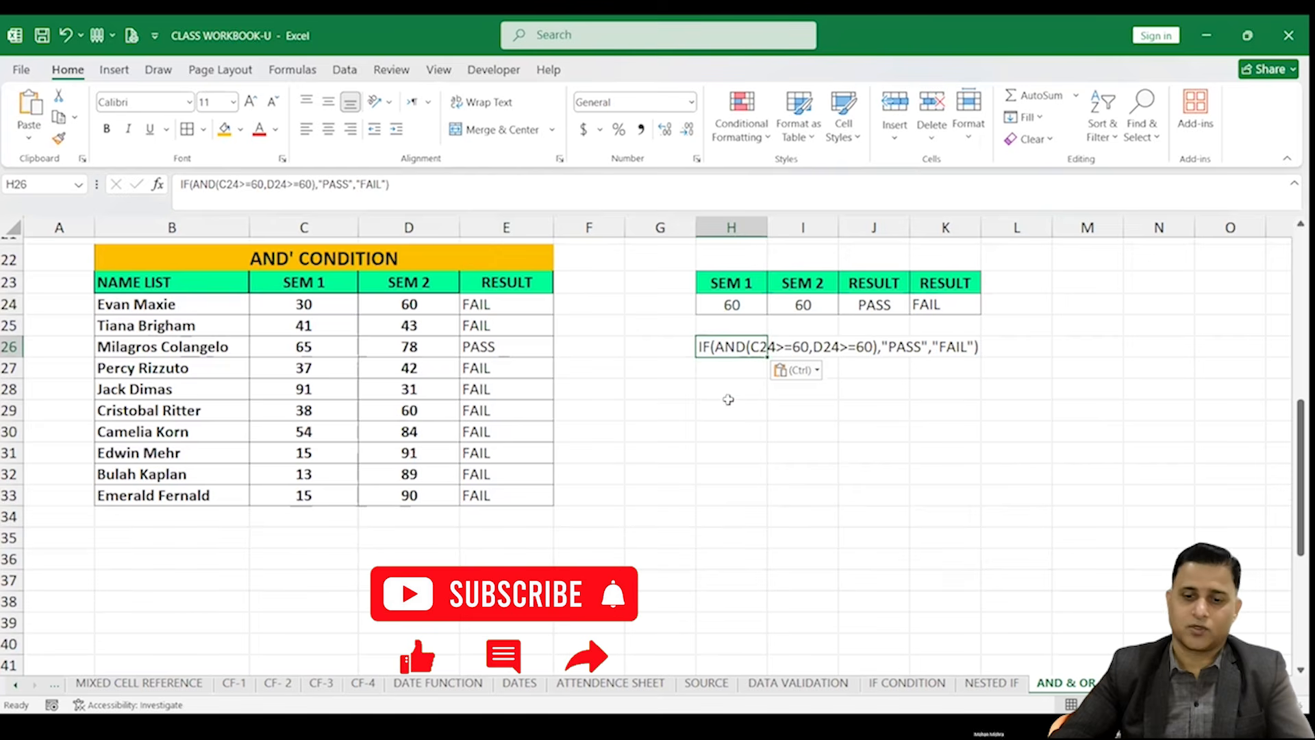
{"action": "left_click", "coordinate": [778, 470]}
{"action": "scroll", "coordinate": [778, 624], "scroll_direction": "down", "scroll_amount": 4}
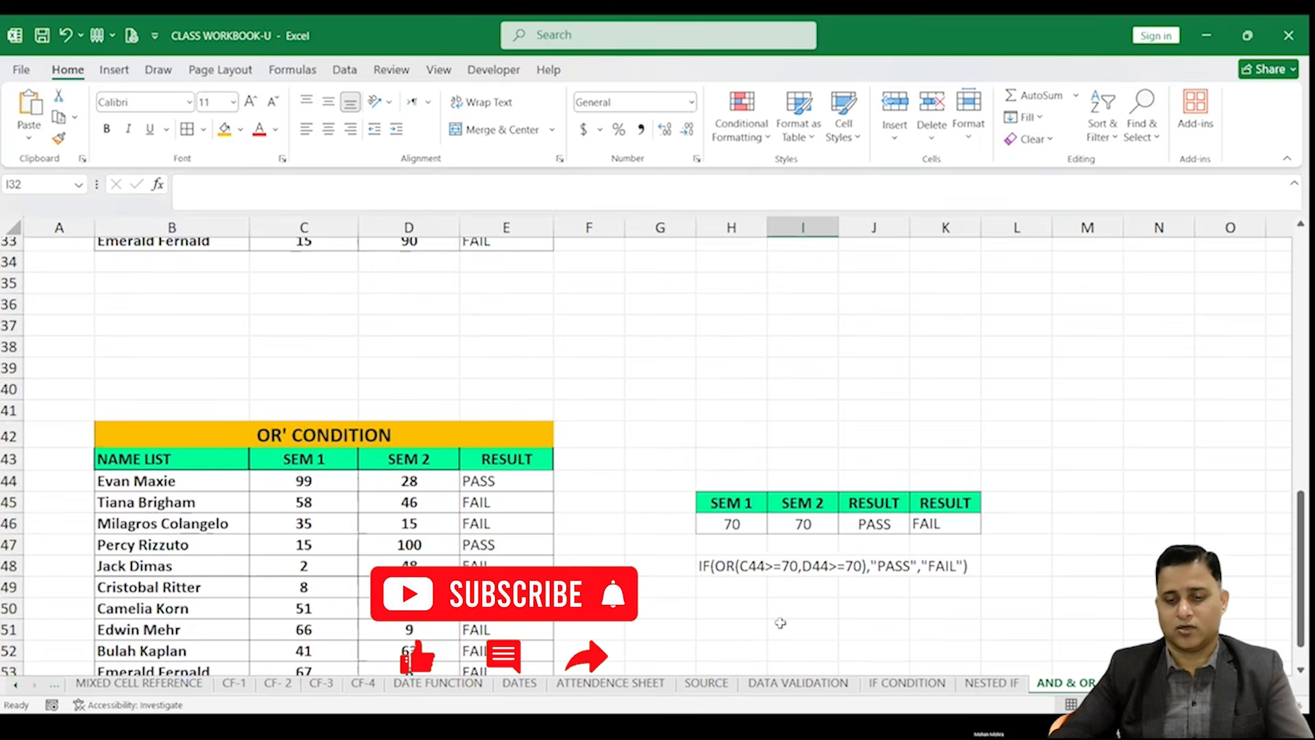